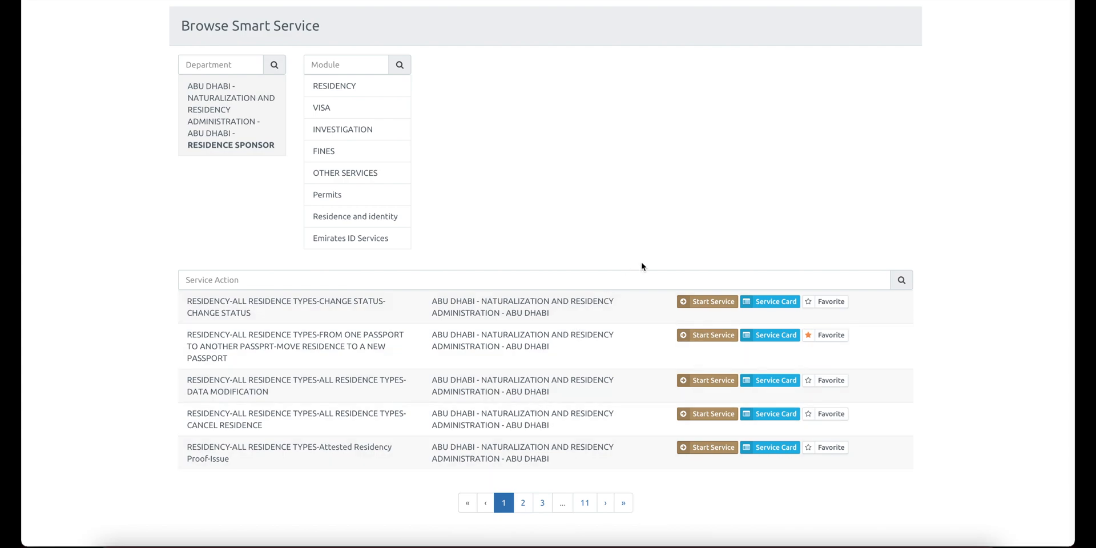
scroll(710, 188, "down", 1)
scroll(711, 188, "up", 1)
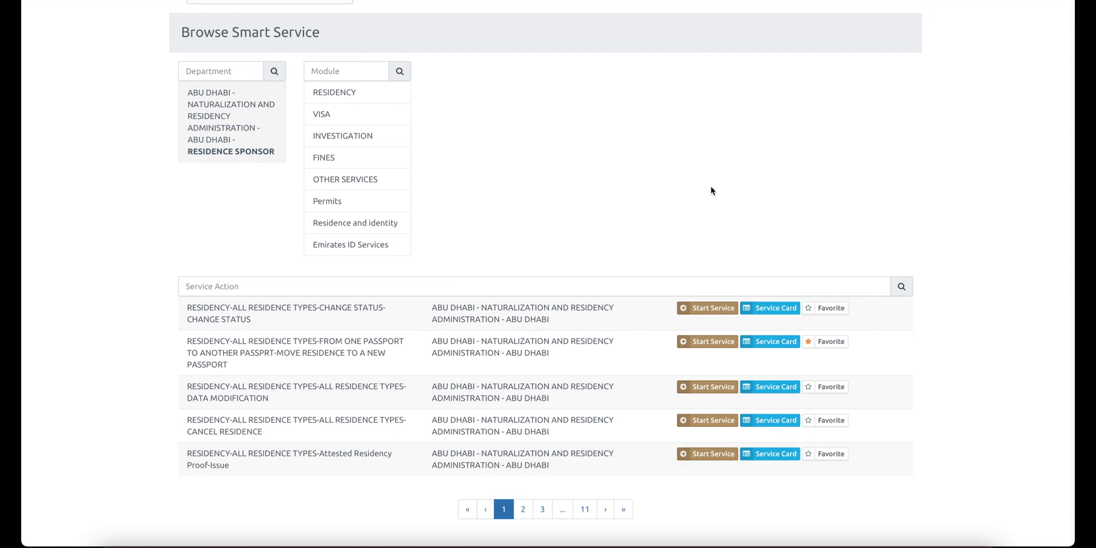
scroll(710, 190, "down", 1)
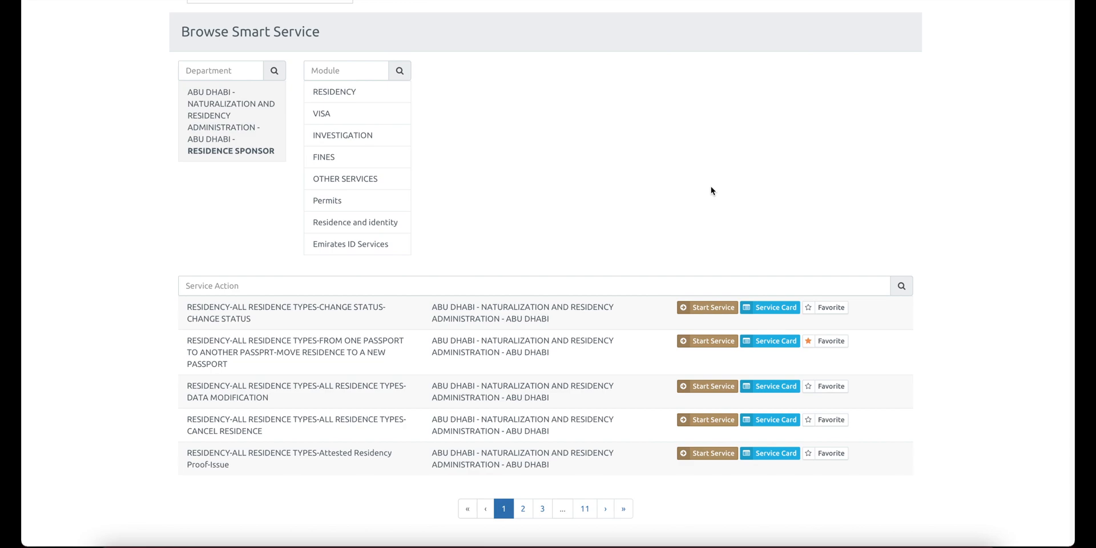
scroll(710, 191, "down", 1)
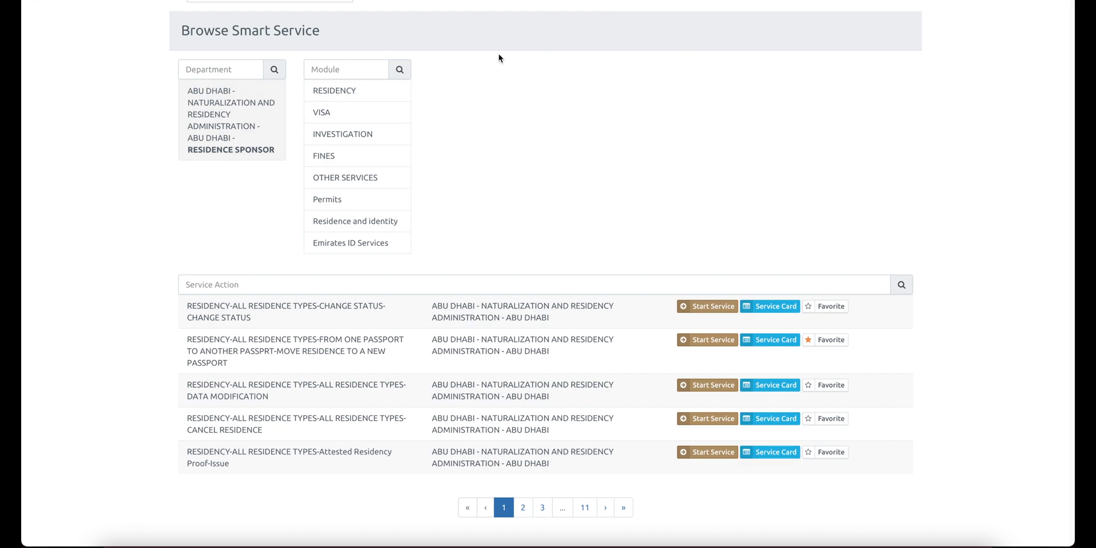
scroll(385, 94, "up", 1)
scroll(385, 95, "up", 1)
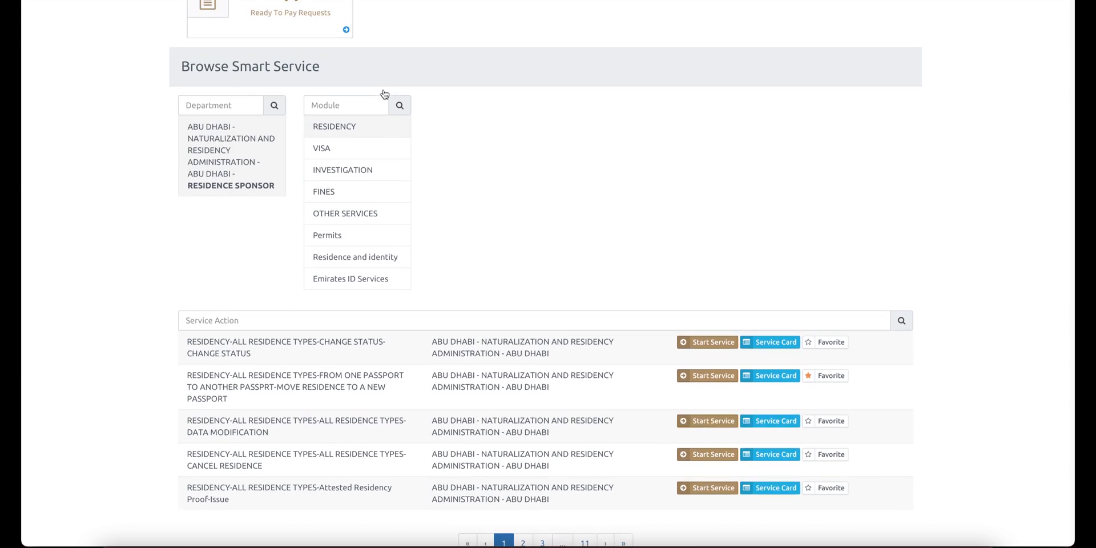
scroll(384, 89, "up", 3)
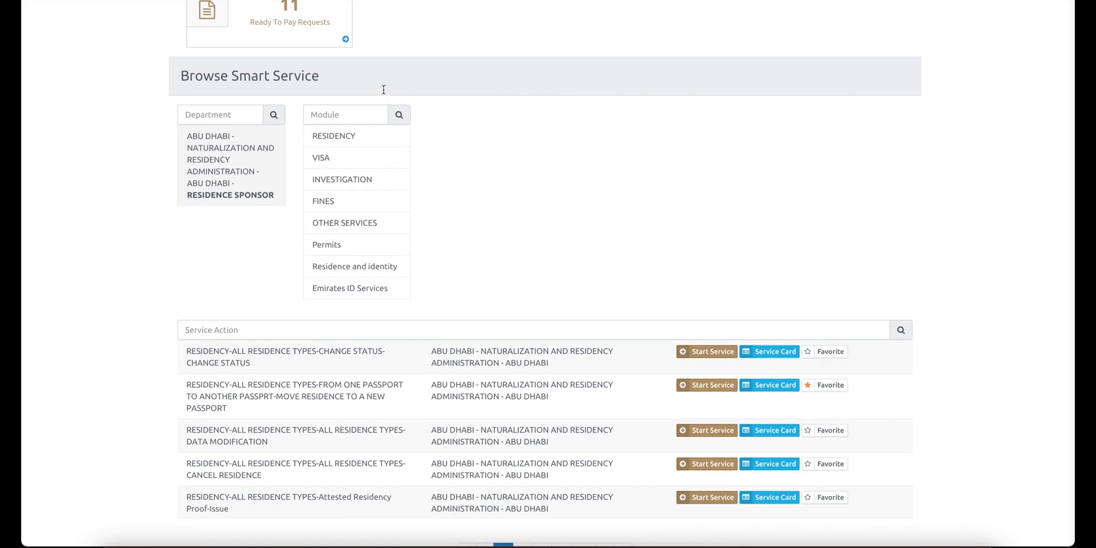
scroll(384, 89, "down", 2)
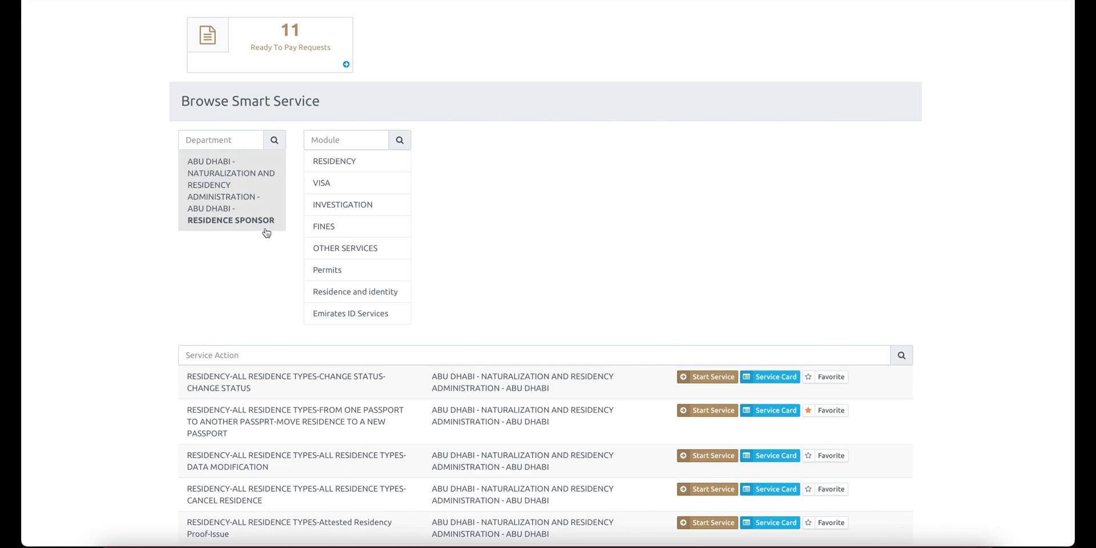
Step: Choose the VISA module's RESIDENCE service for a resident family working in the public sector, and start the ISSUE NEW VISA application
left_click(340, 187)
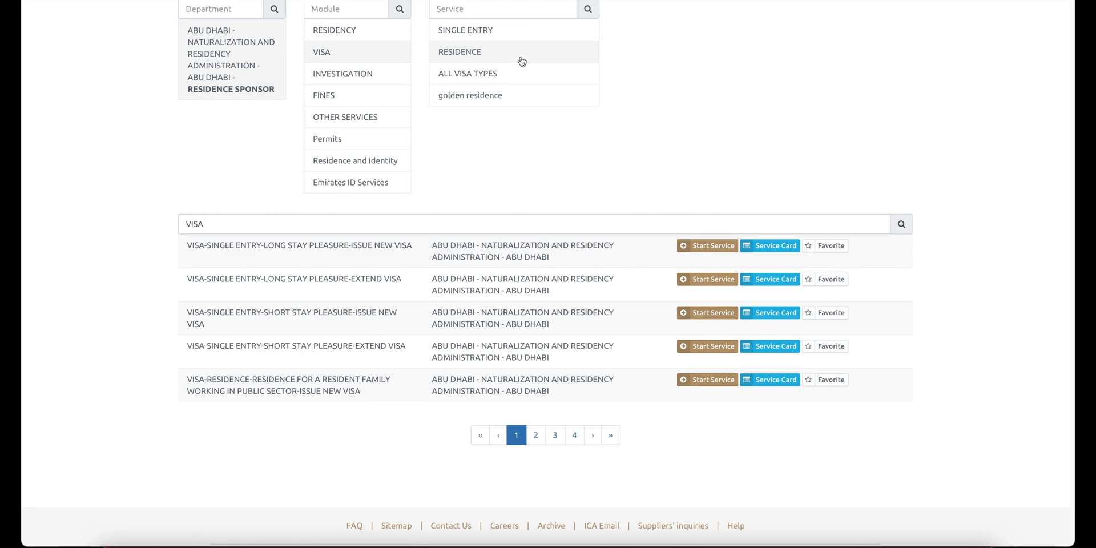
left_click(559, 31)
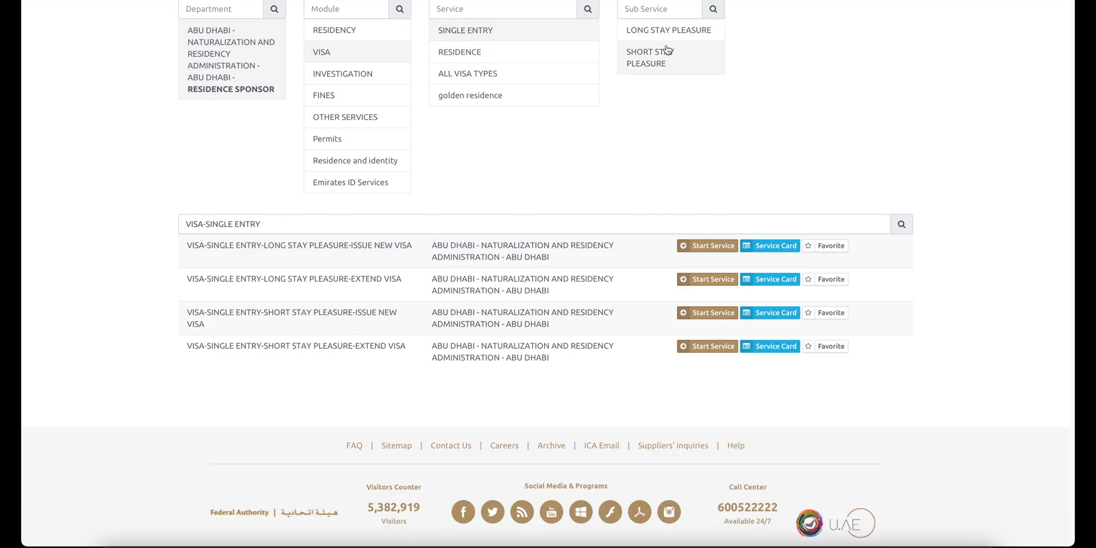
left_click(538, 54)
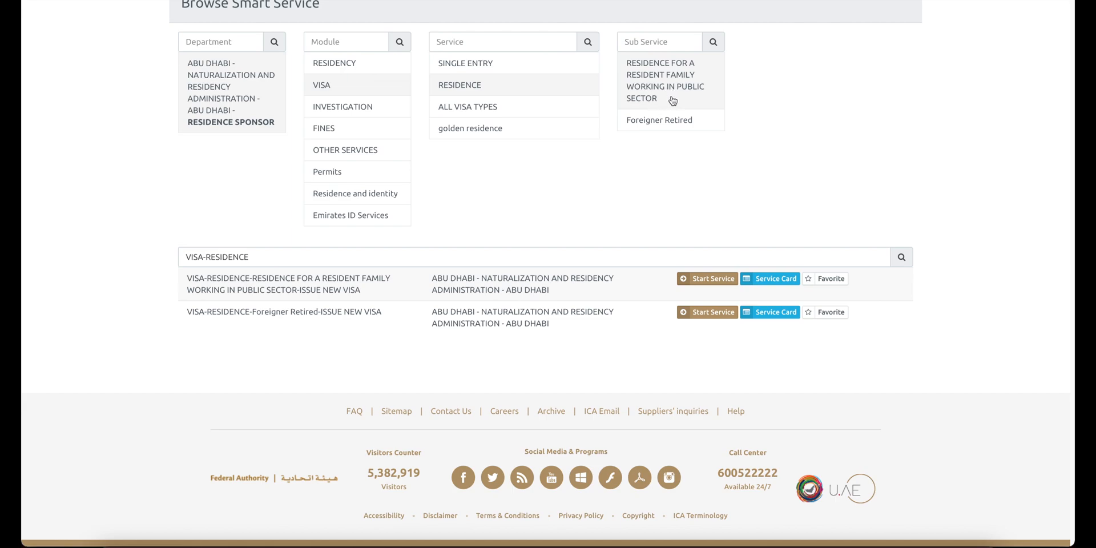
scroll(672, 100, "up", 1)
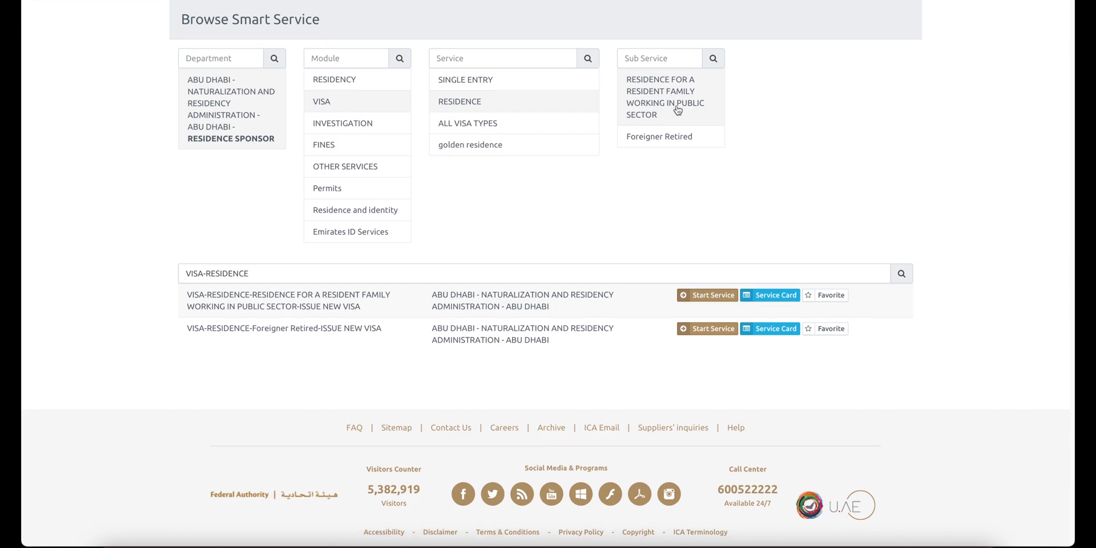
left_click(677, 110)
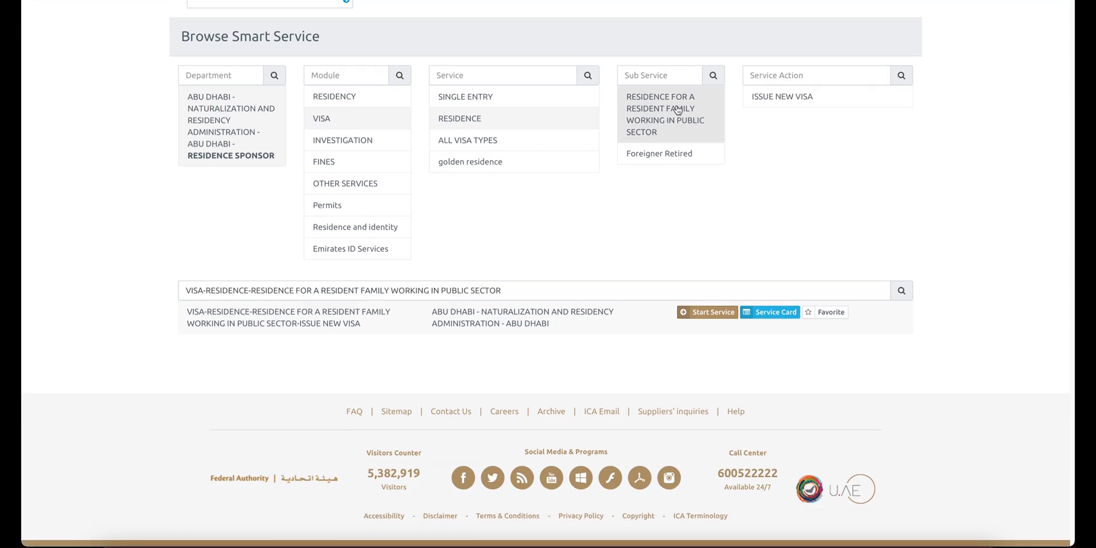
left_click(767, 98)
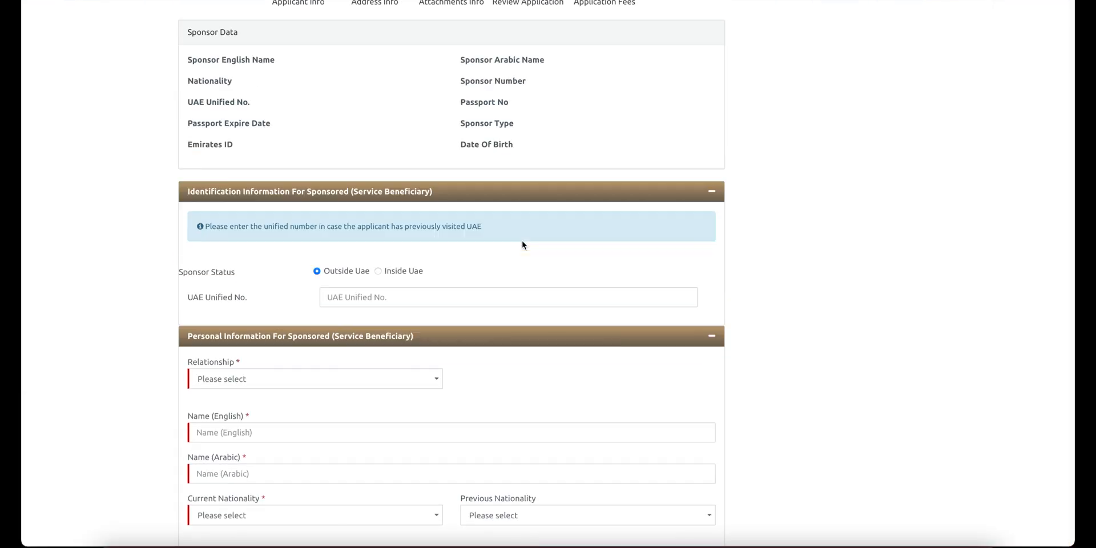
scroll(521, 245, "down", 2)
scroll(522, 244, "down", 1)
scroll(522, 242, "down", 2)
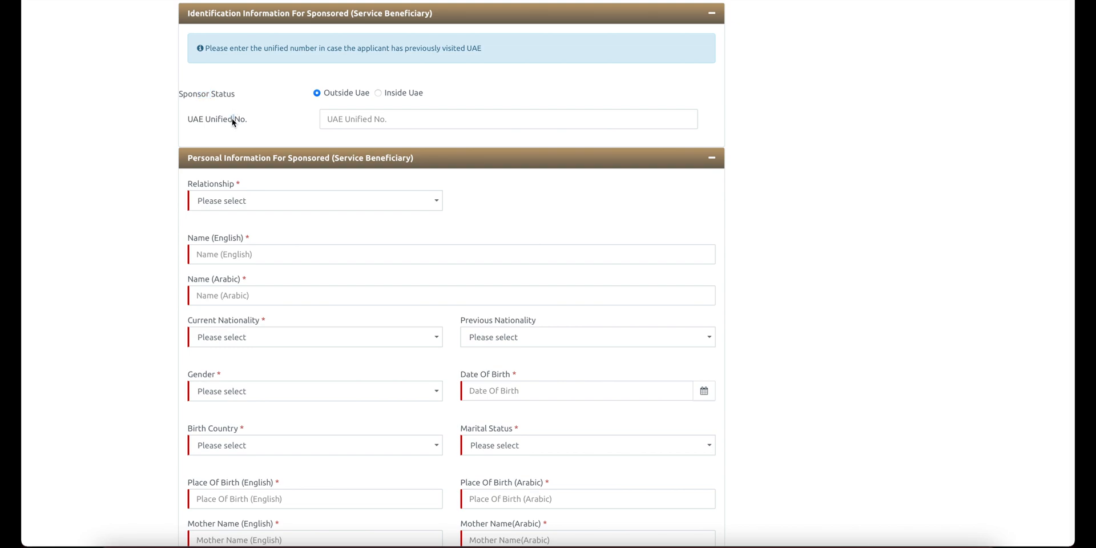
left_click(380, 95)
left_click(317, 93)
left_click(379, 94)
left_click(354, 119)
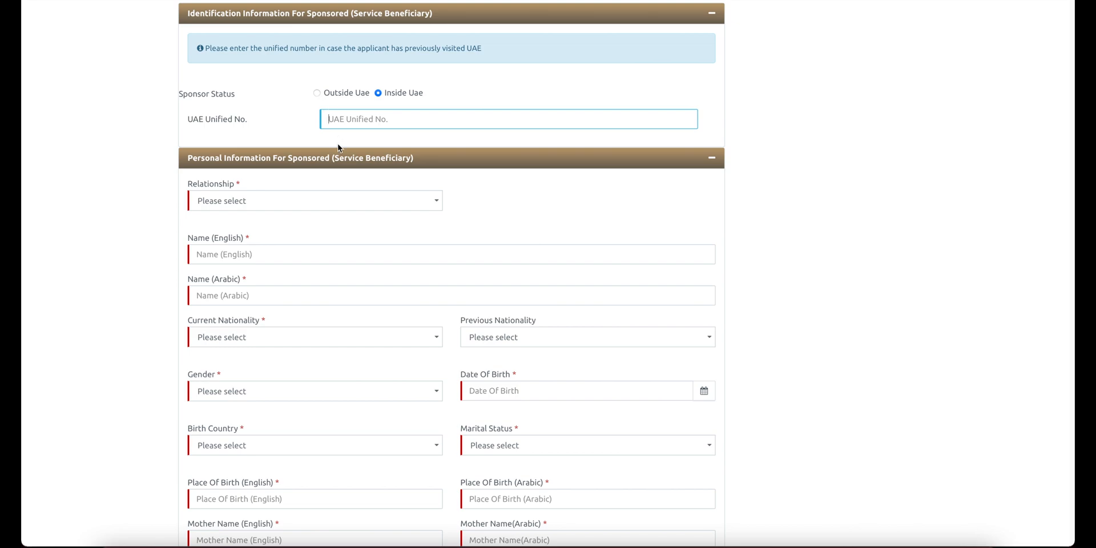
scroll(351, 185, "down", 1)
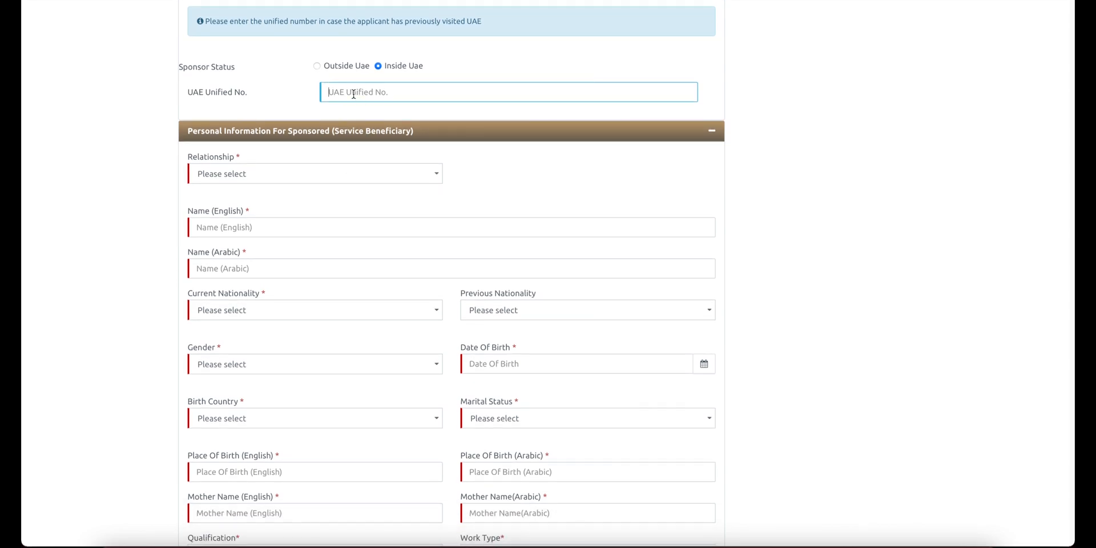
left_click(317, 65)
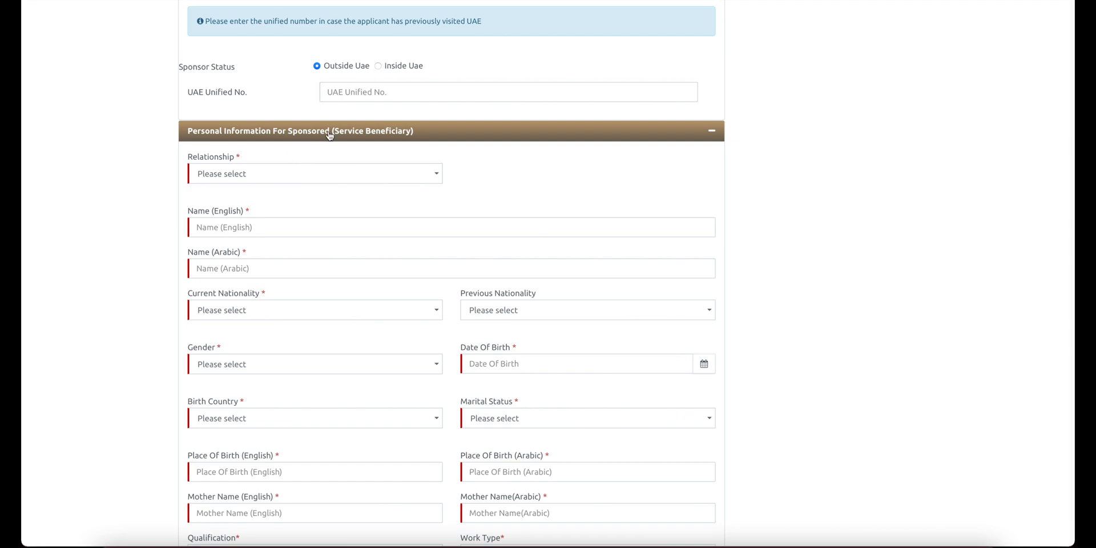
Step: Examine the personal and passport information fields of the sponsored person through to the end of the application form
scroll(350, 147, "down", 3)
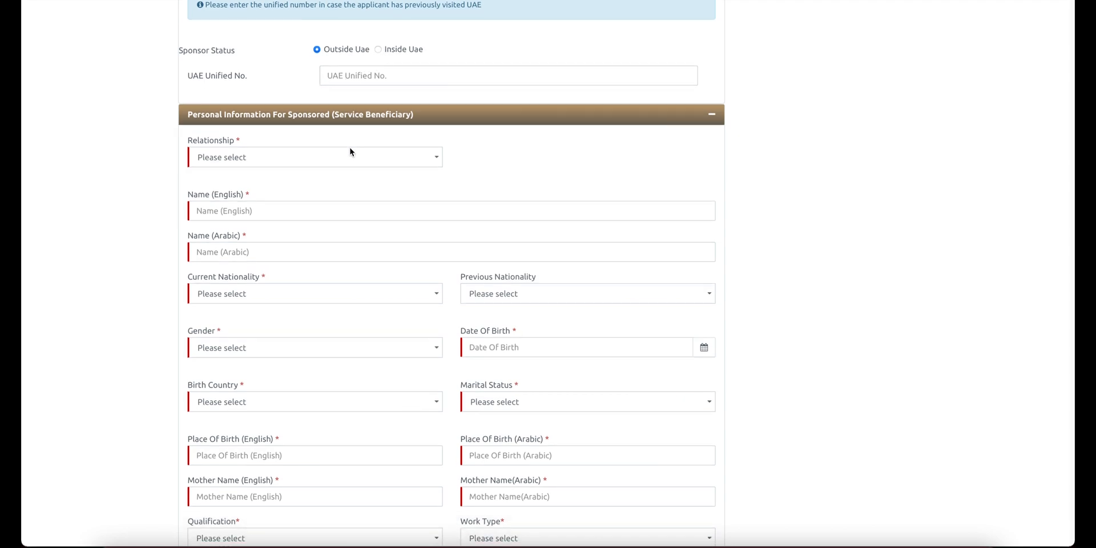
scroll(350, 148, "down", 10)
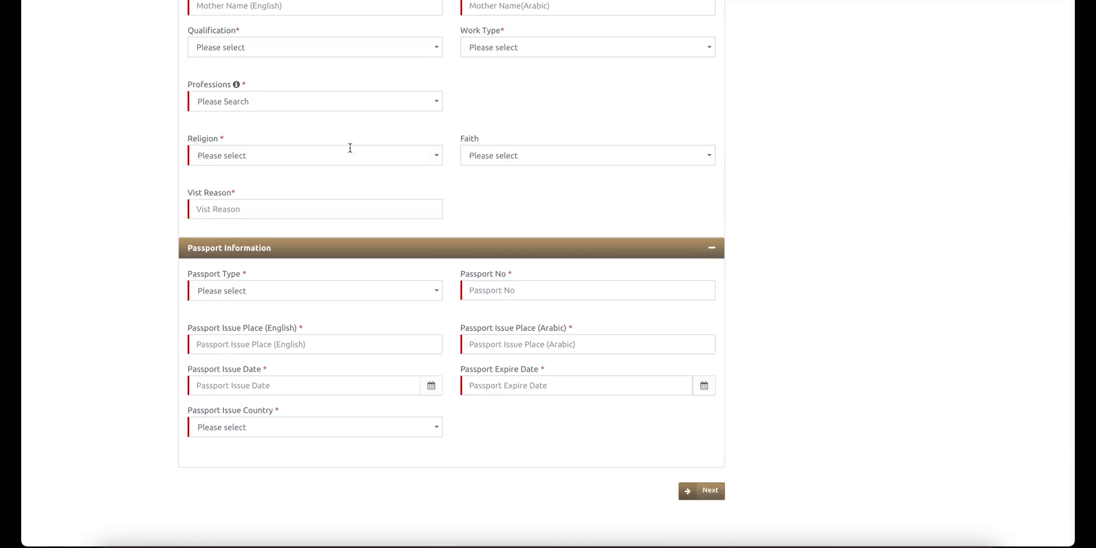
scroll(350, 147, "up", 3)
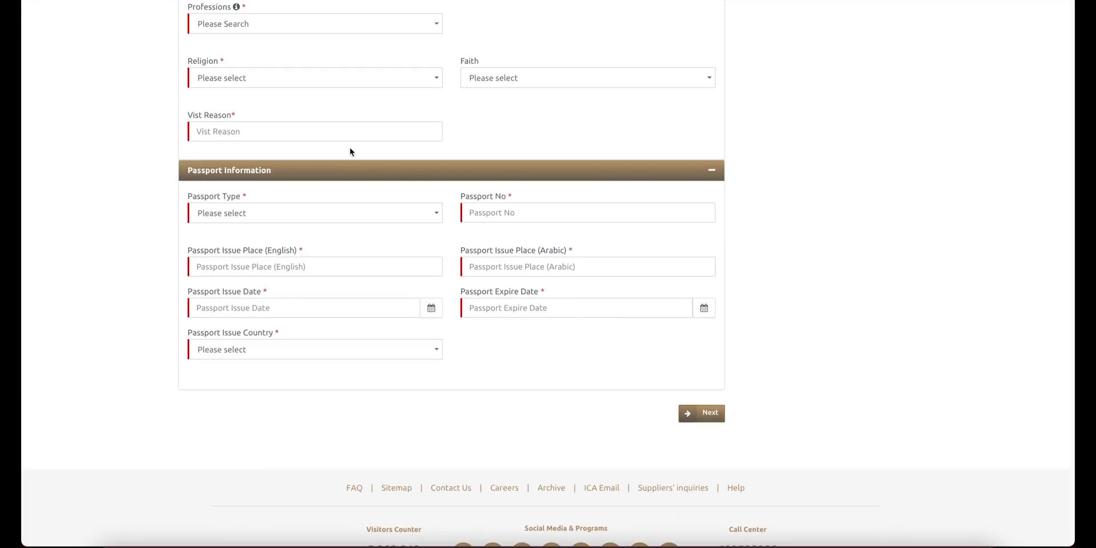
scroll(350, 151, "up", 3)
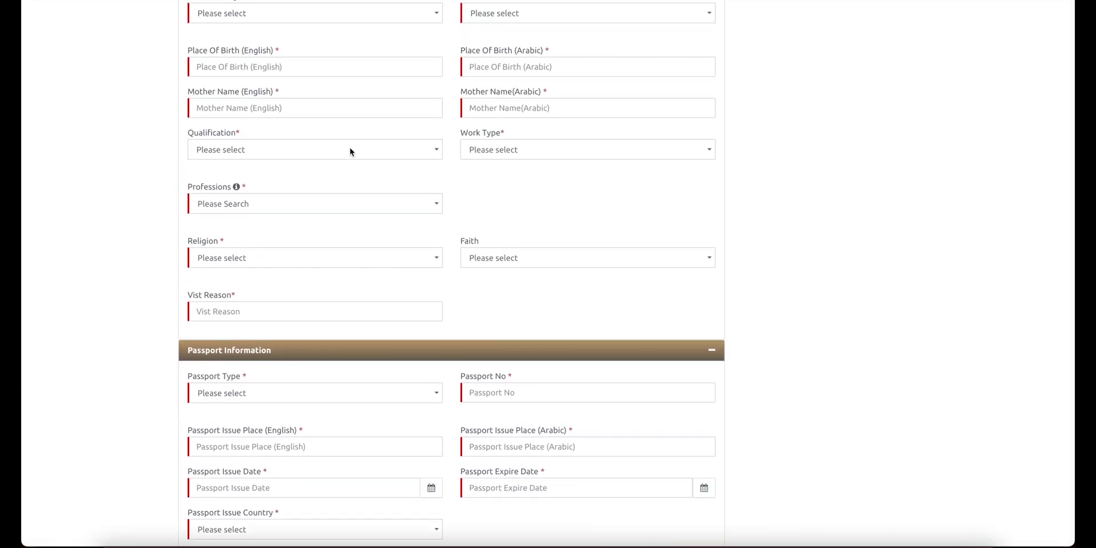
scroll(351, 152, "up", 3)
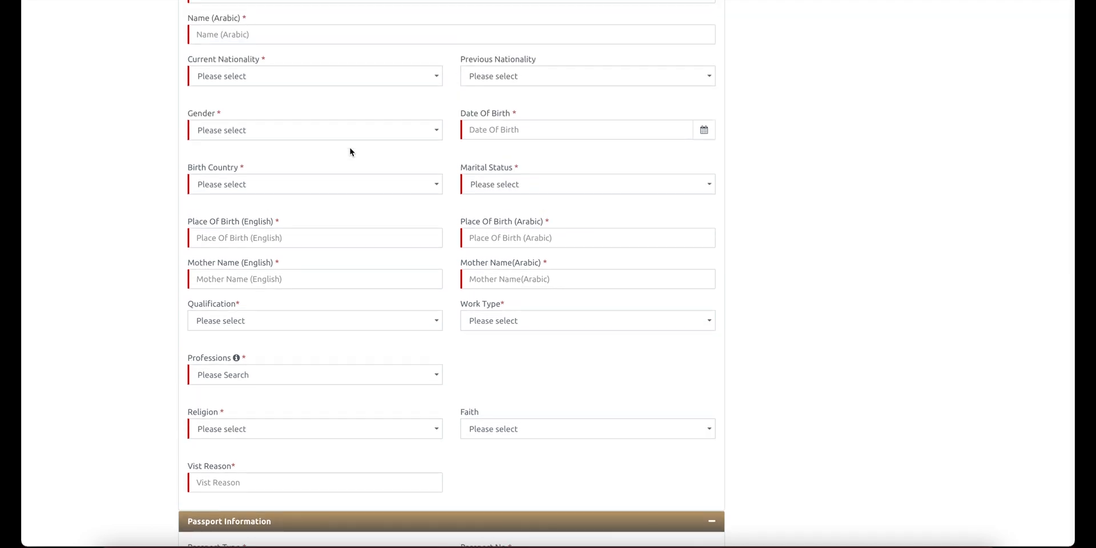
scroll(349, 152, "up", 2)
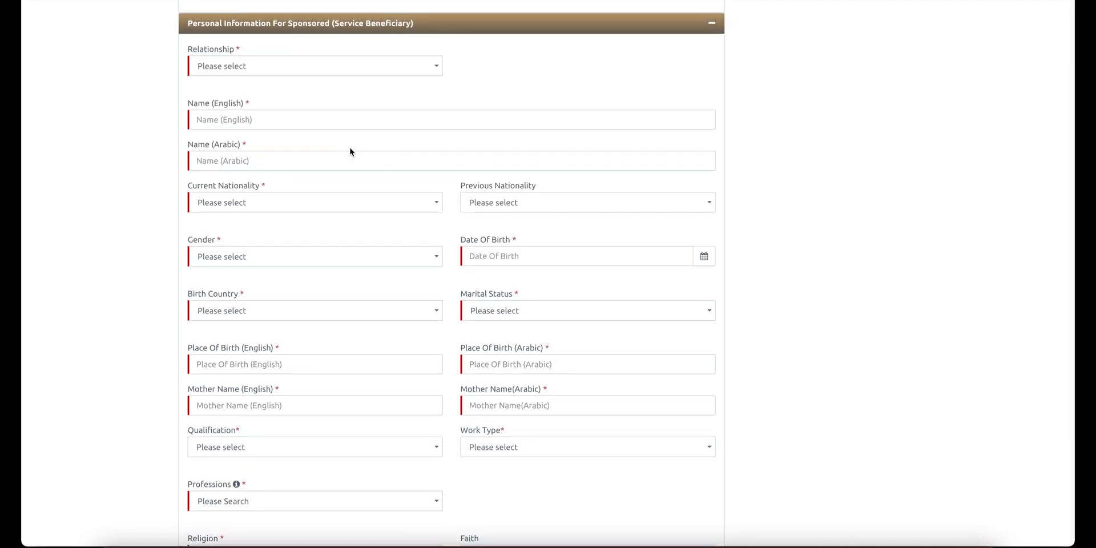
Step: Set the sponsored person's relationship to SON in the personal information section
left_click(226, 86)
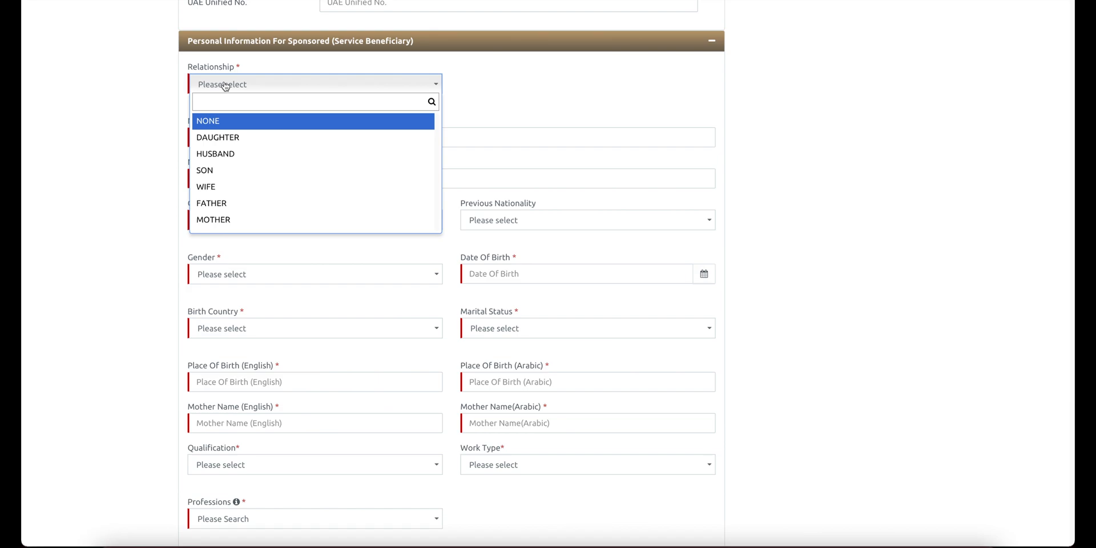
scroll(247, 201, "down", 1)
scroll(248, 199, "up", 1)
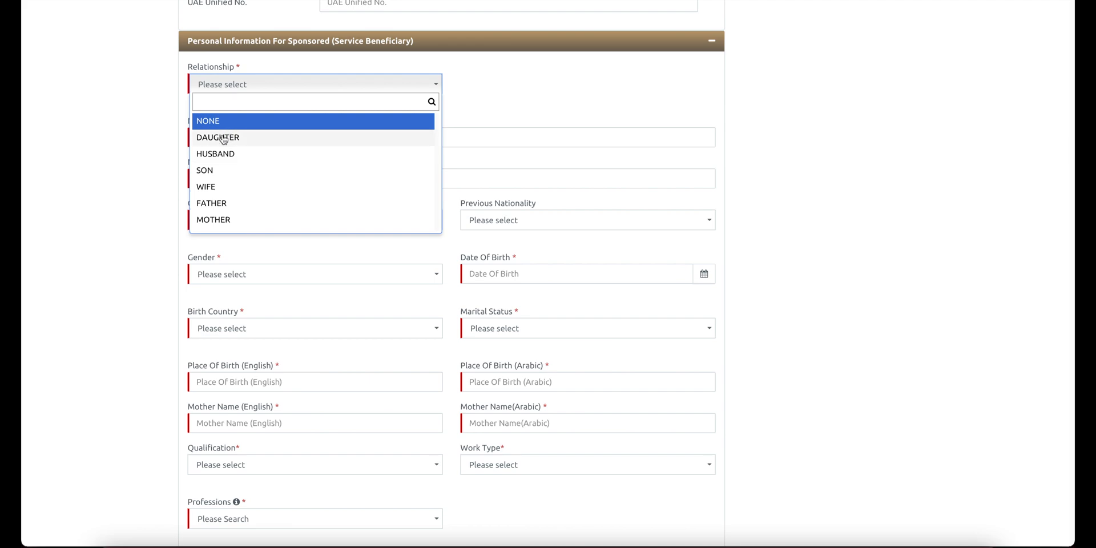
left_click(210, 170)
Step: Enter TEST USER as the sponsored person's English name, letting the Arabic name be filled in from it
left_click(234, 138)
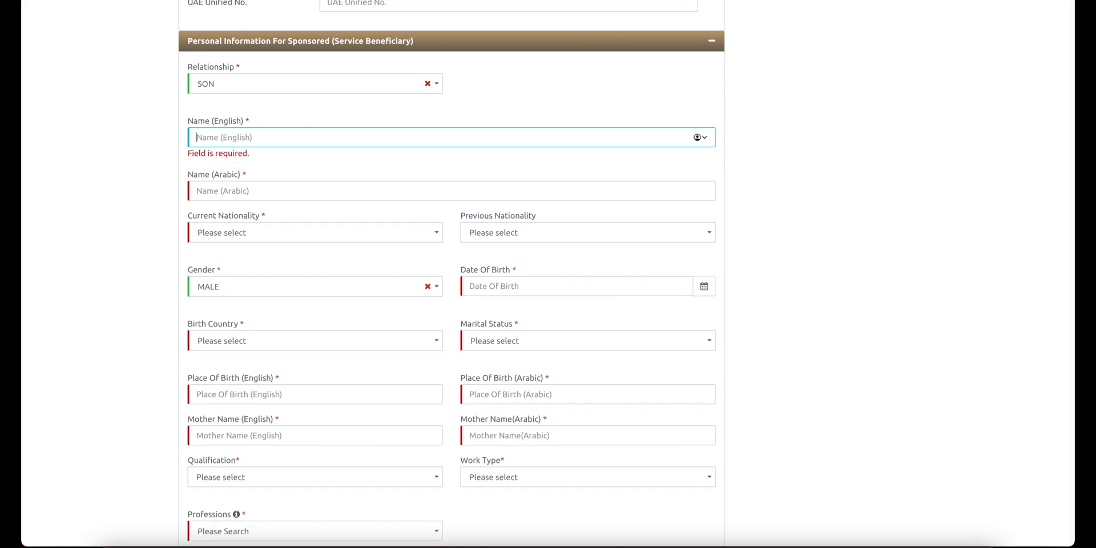
type("TEST")
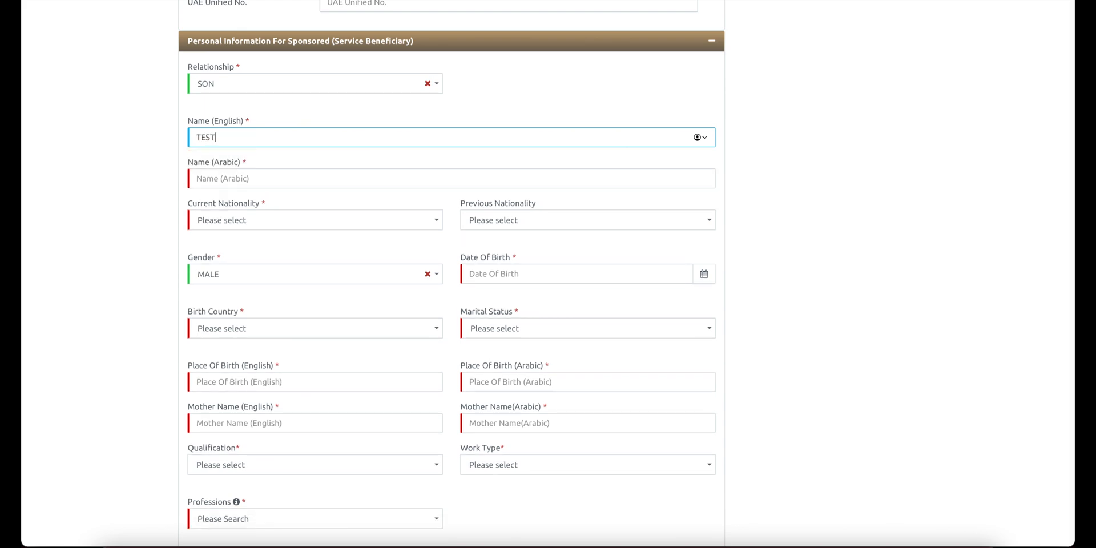
type(" USER")
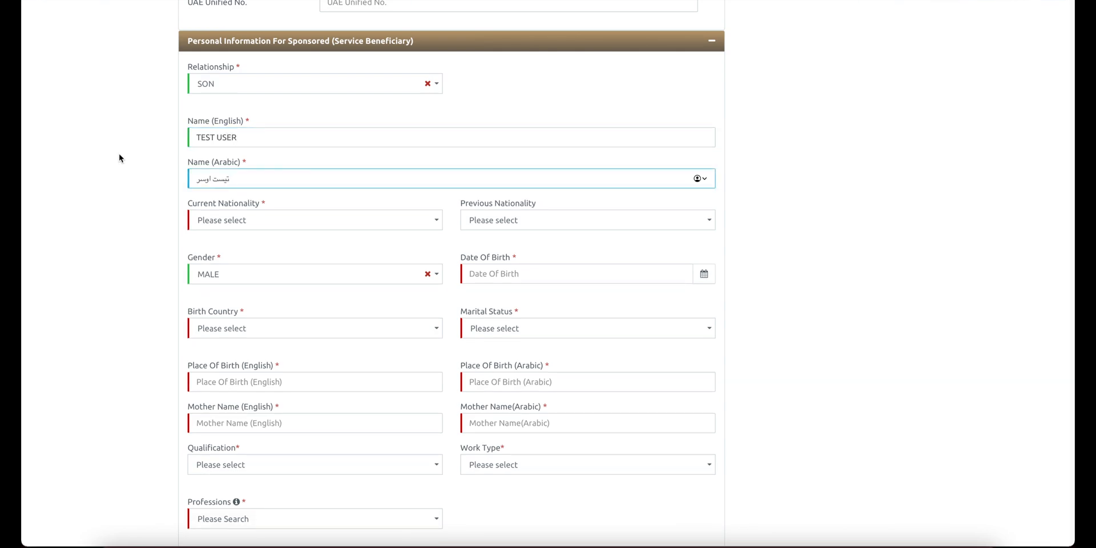
Step: Set the sponsored person's current nationality to PAKISTAN
left_click(268, 219)
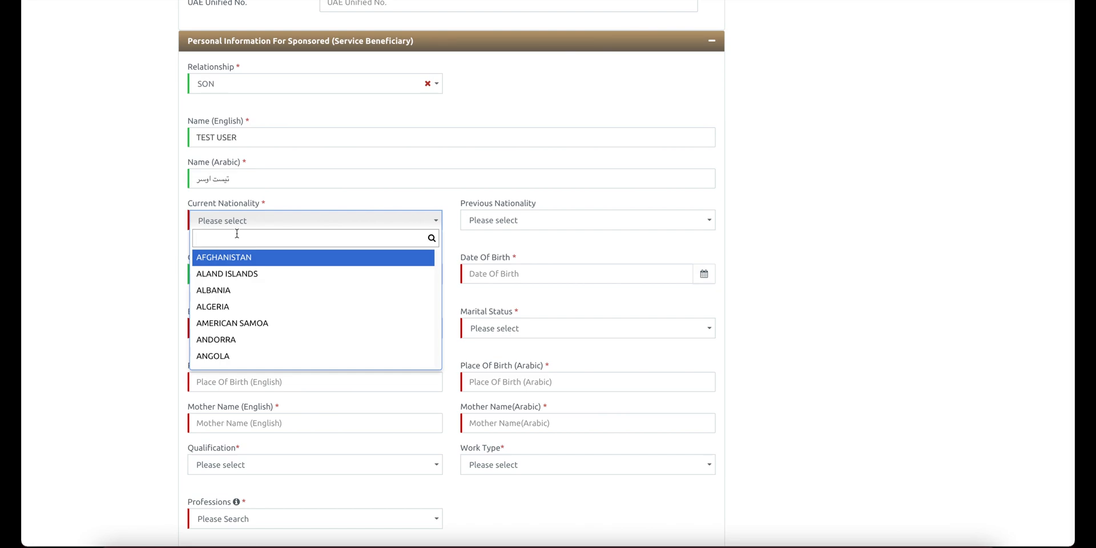
type("p")
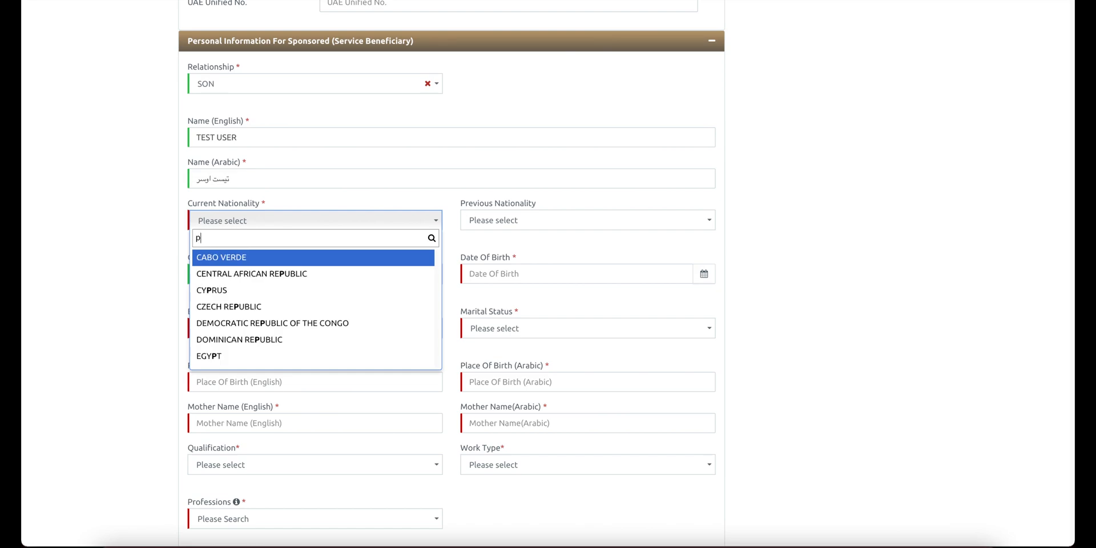
type("ak")
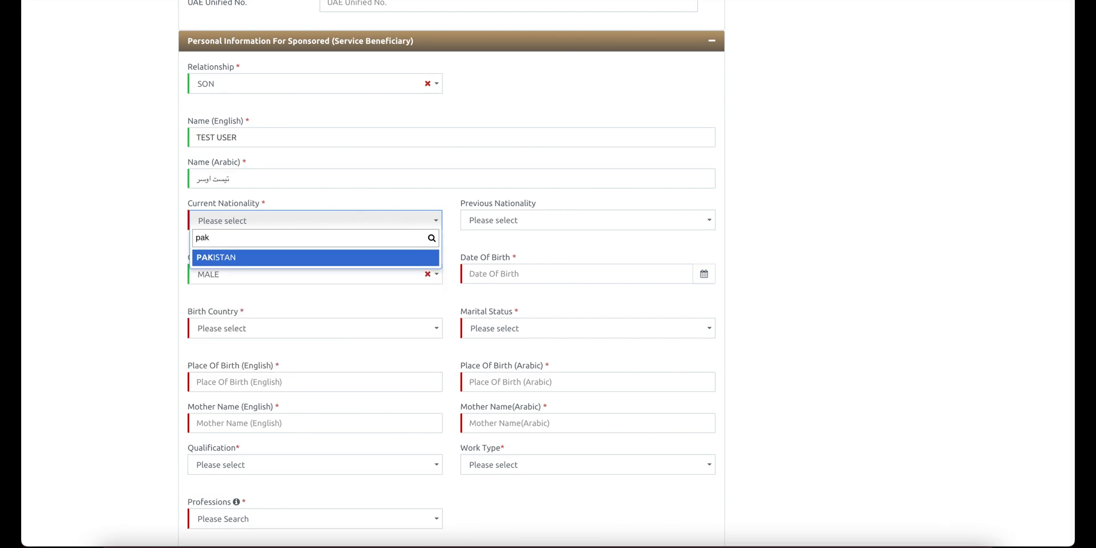
key("BackSpace")
key("BackSpace")
key("BackSpace")
type("ind")
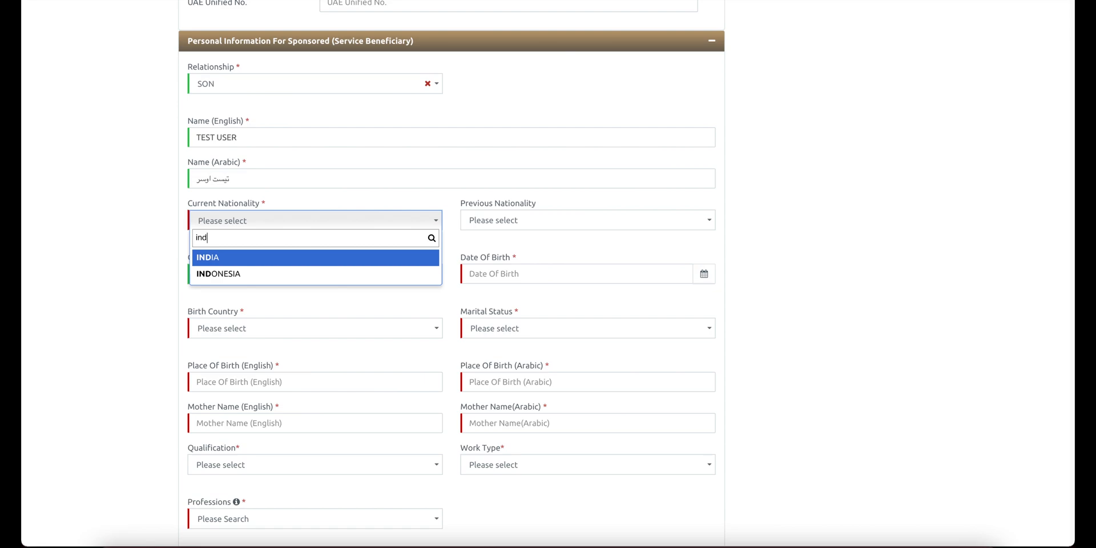
key("BackSpace")
key("BackSpace")
key("BackSpace")
type("pakis")
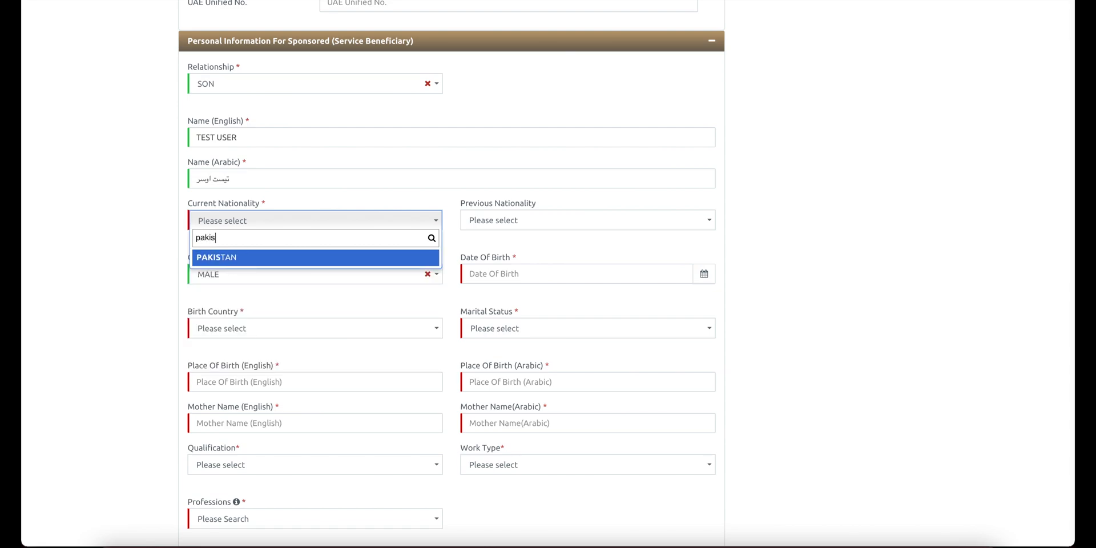
key("Return")
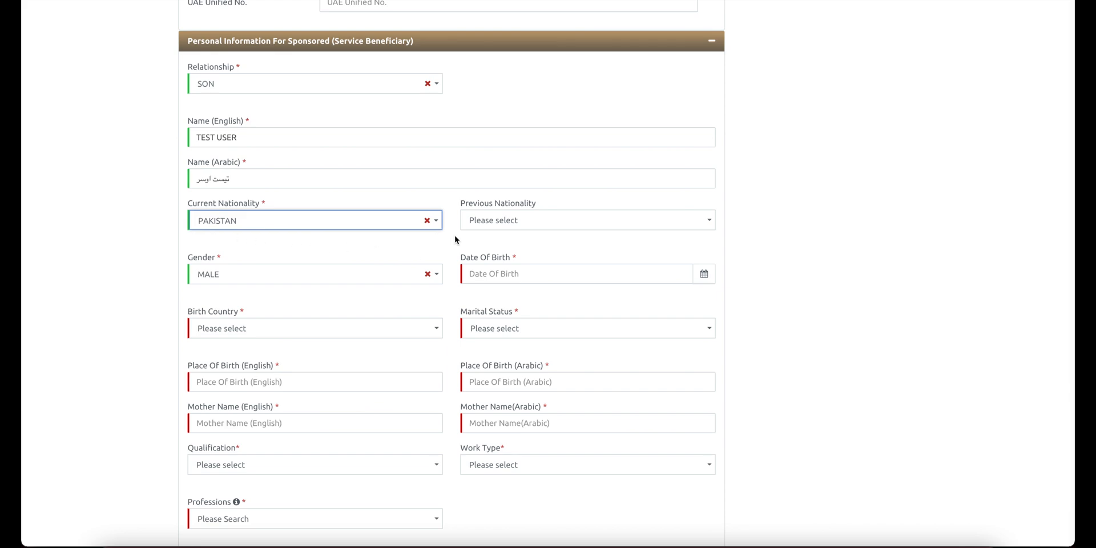
Step: Pick the sponsored person's date of birth from the calendar in the personal information section
scroll(546, 221, "down", 1)
scroll(546, 221, "down", 1)
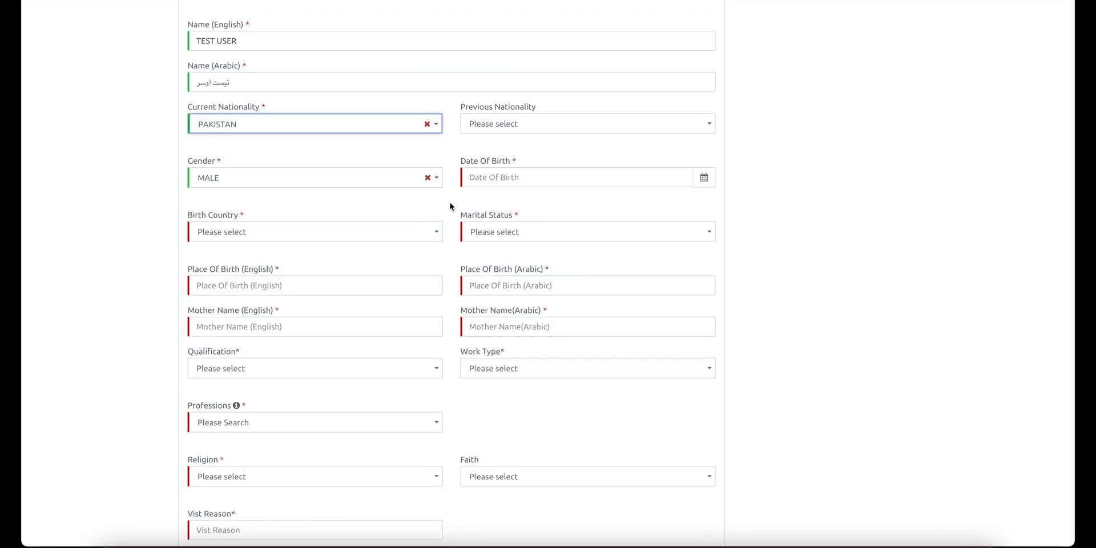
left_click(495, 176)
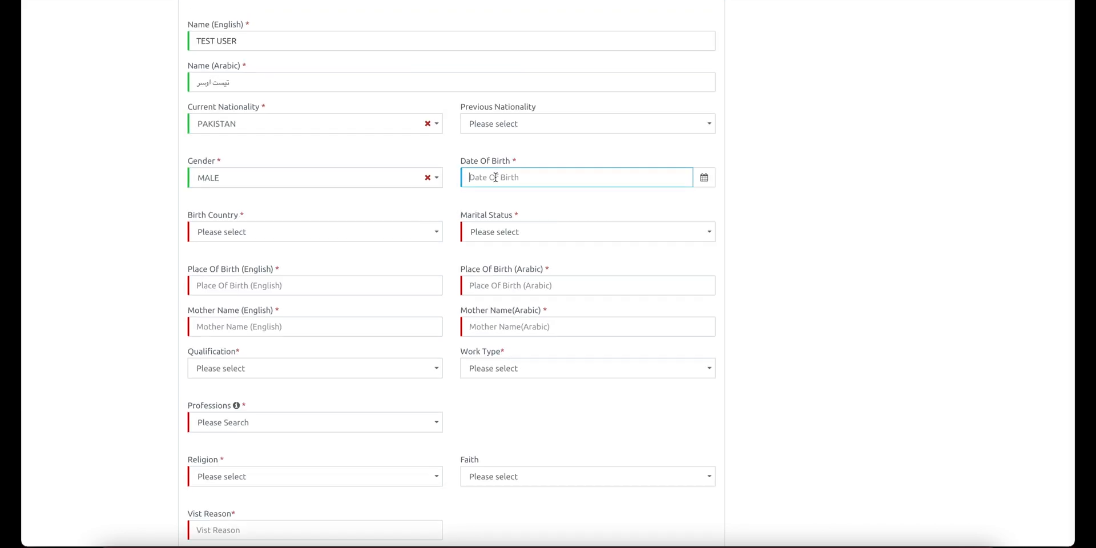
left_click(703, 178)
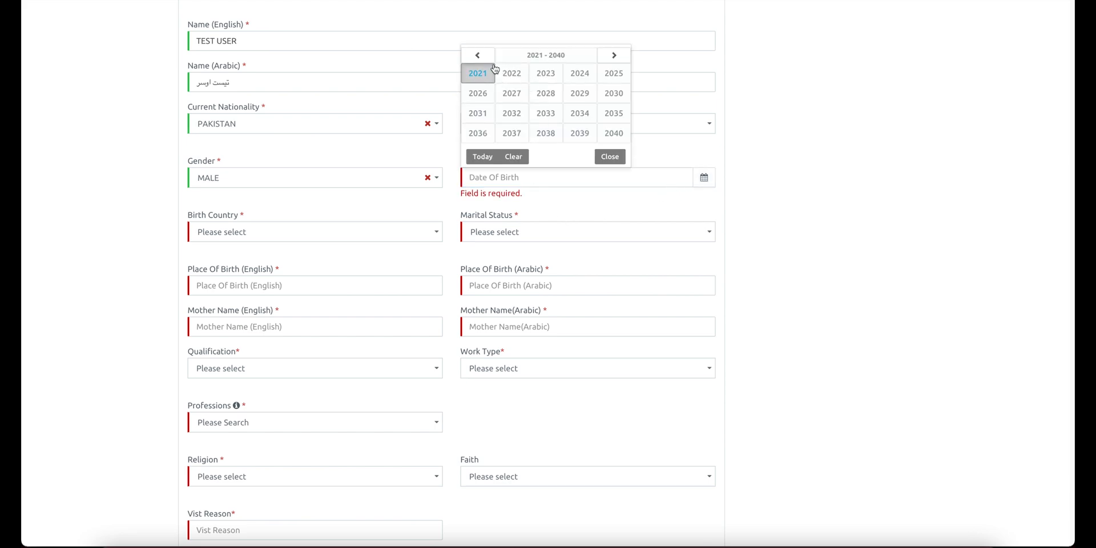
left_click(477, 55)
left_click(512, 73)
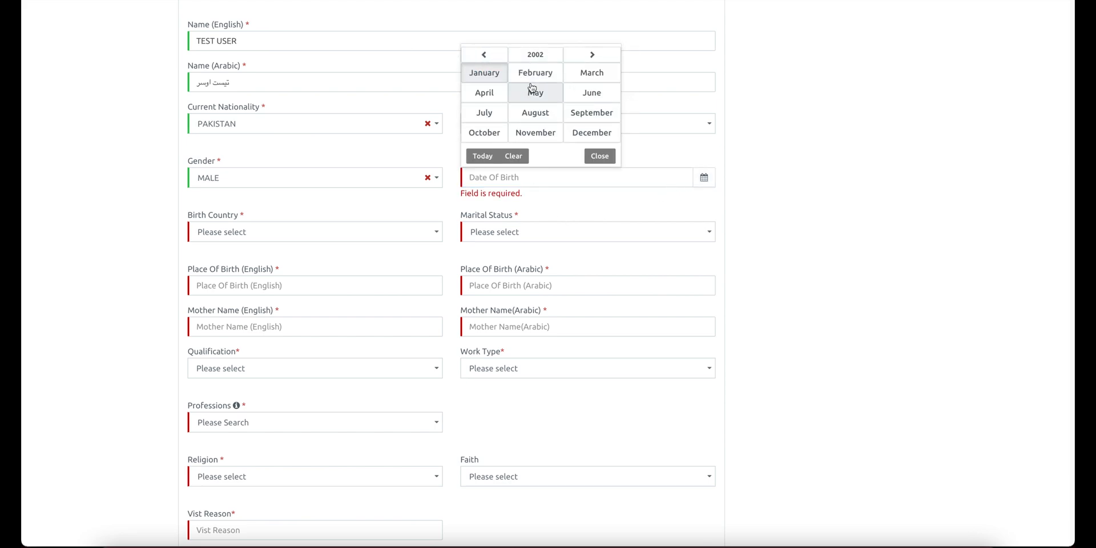
left_click(535, 74)
left_click(600, 53)
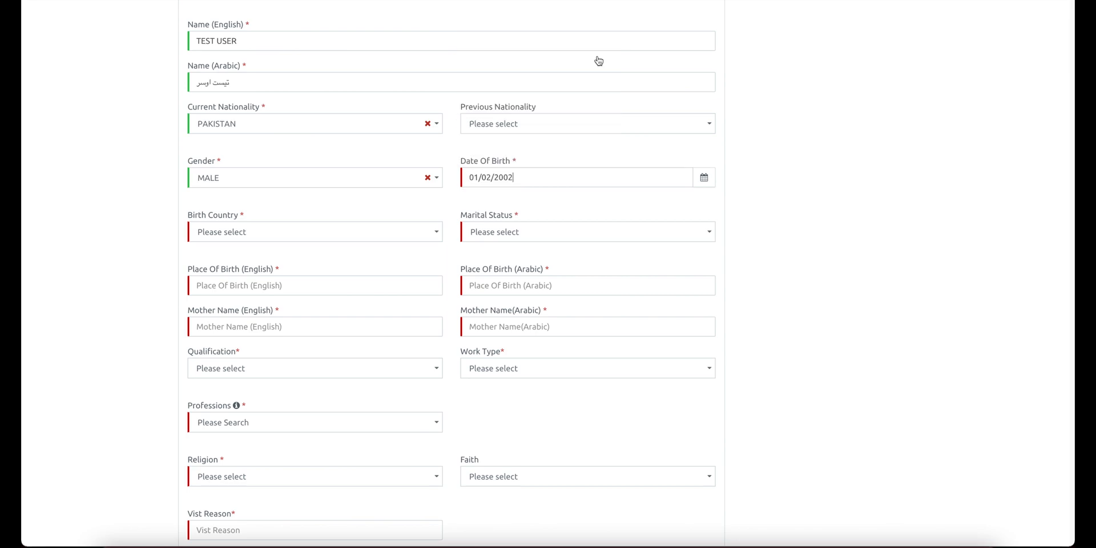
Step: Set the sponsored person's birth country to PAKISTAN and the marital status to SINGLE
left_click(284, 234)
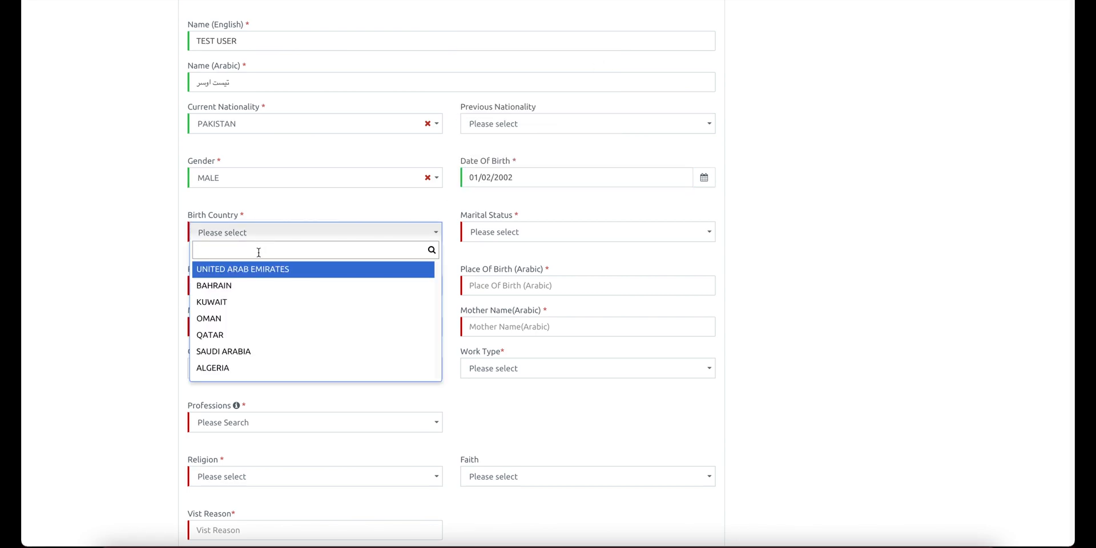
type("pak")
key("Return")
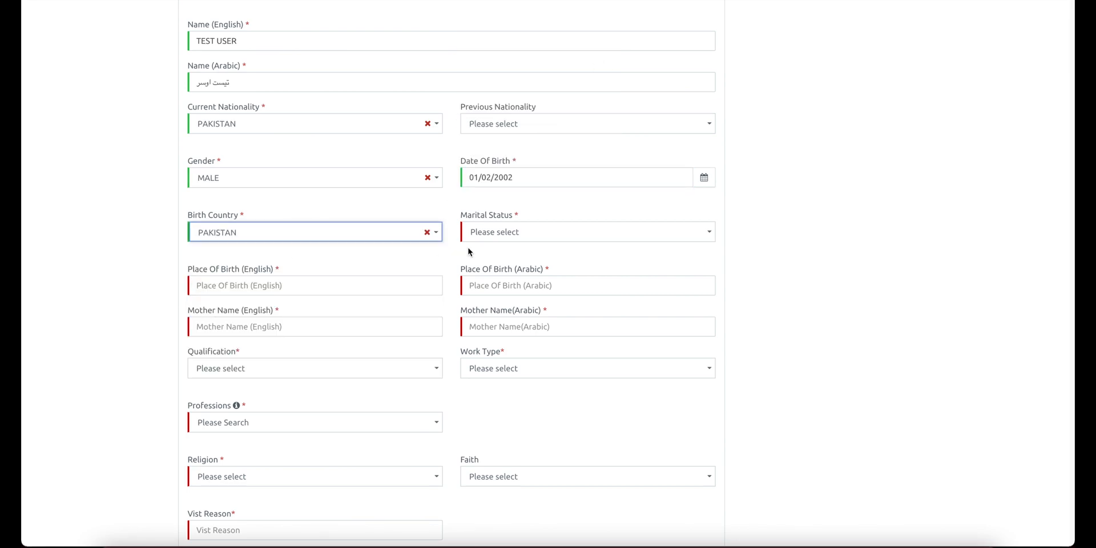
left_click(533, 229)
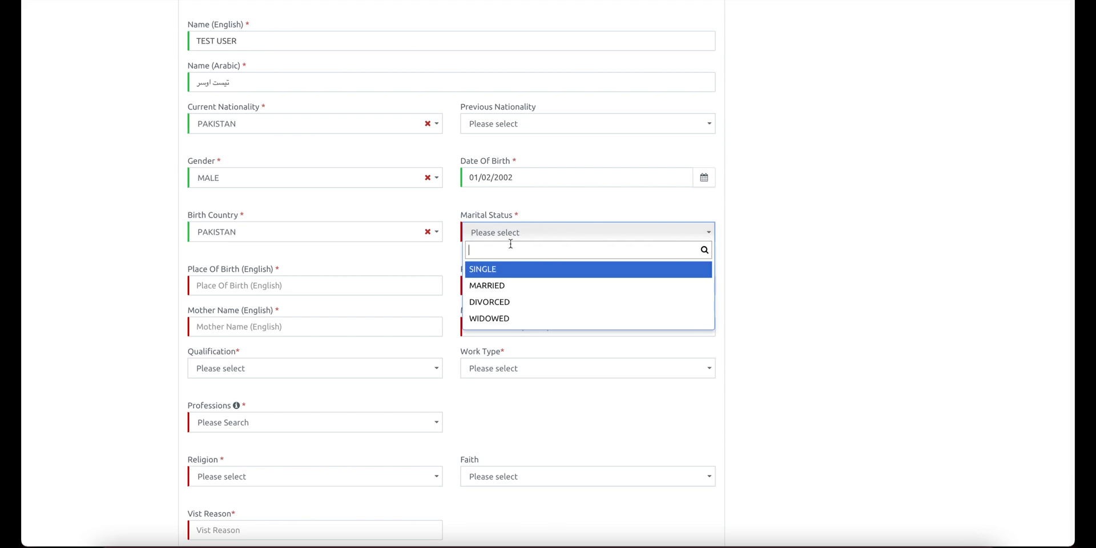
left_click(490, 270)
Step: Enter pak as the English place of birth and fill in the mother's English name, letting the Arabic fields be filled in from them
left_click(235, 281)
type("pak")
key("Tab")
left_click(197, 324)
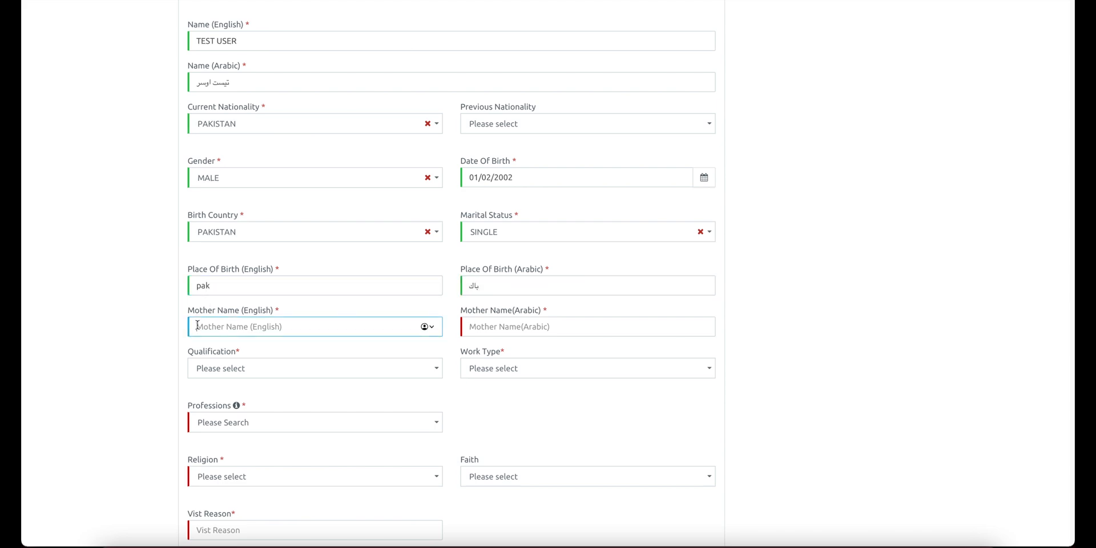
type("TEST TEST")
key("Tab")
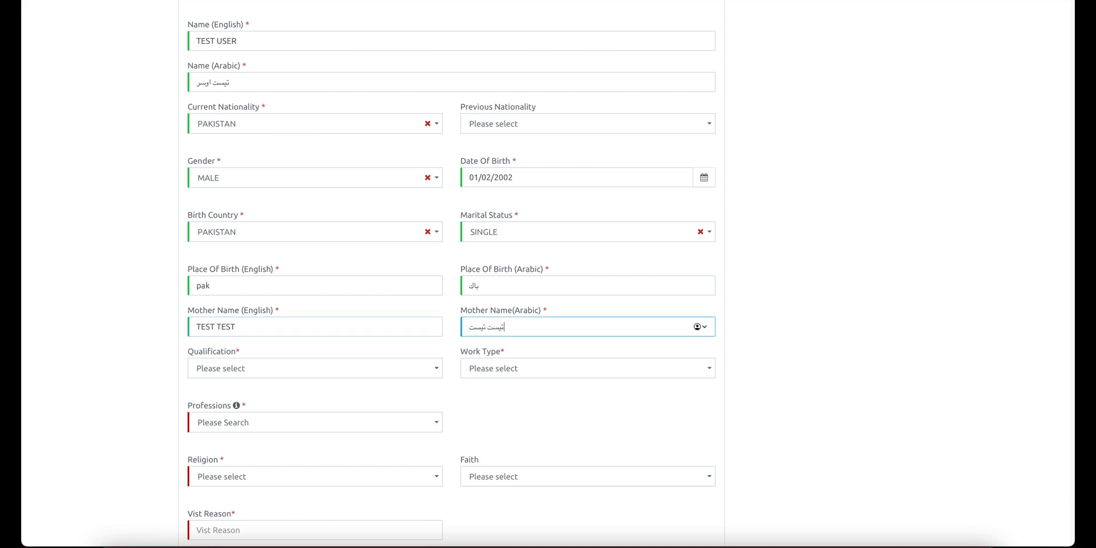
Step: Set the sponsored person's qualification to NONE and check the available work types
left_click(212, 371)
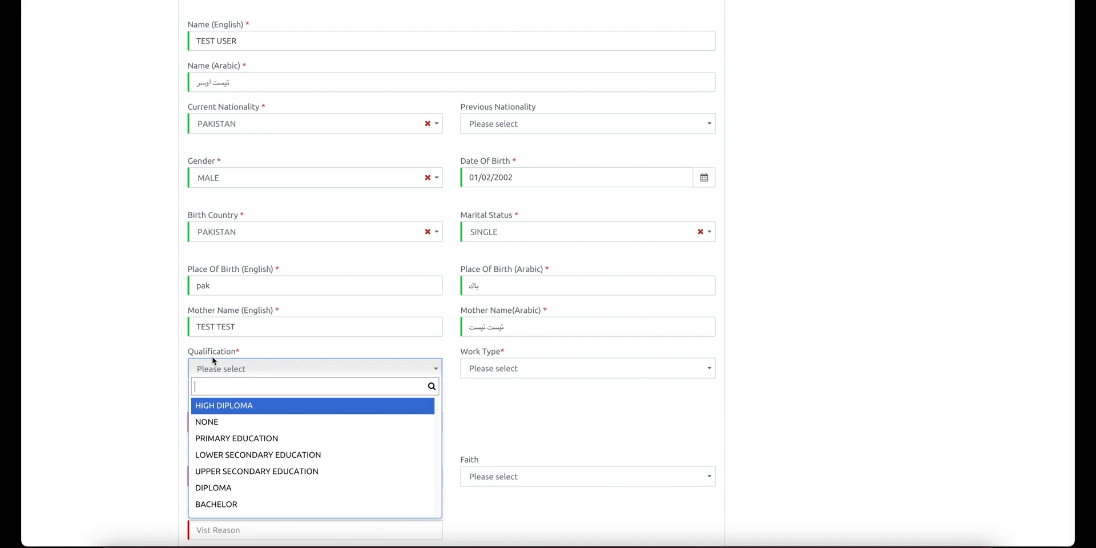
left_click(223, 423)
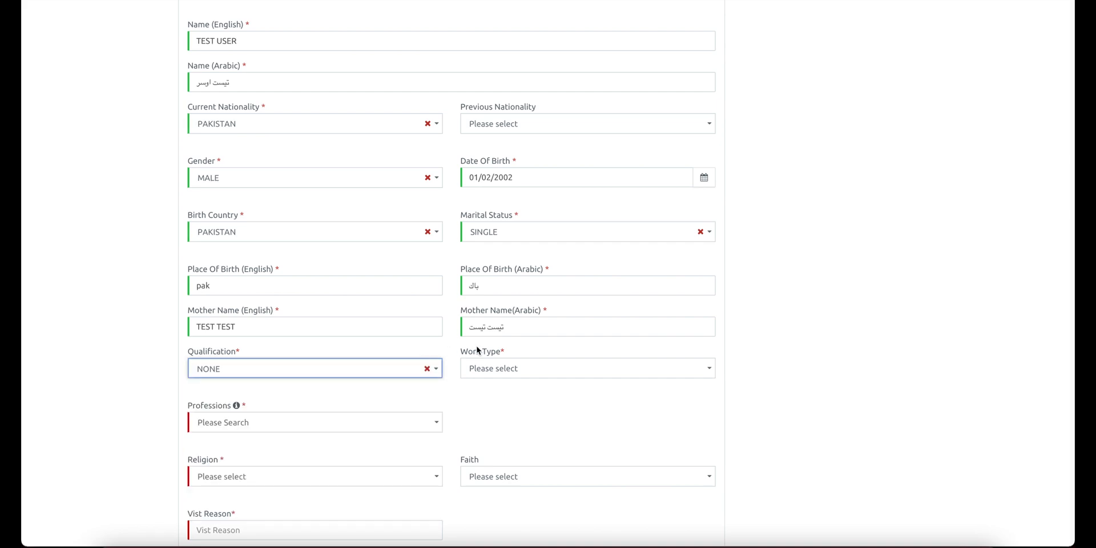
left_click(506, 370)
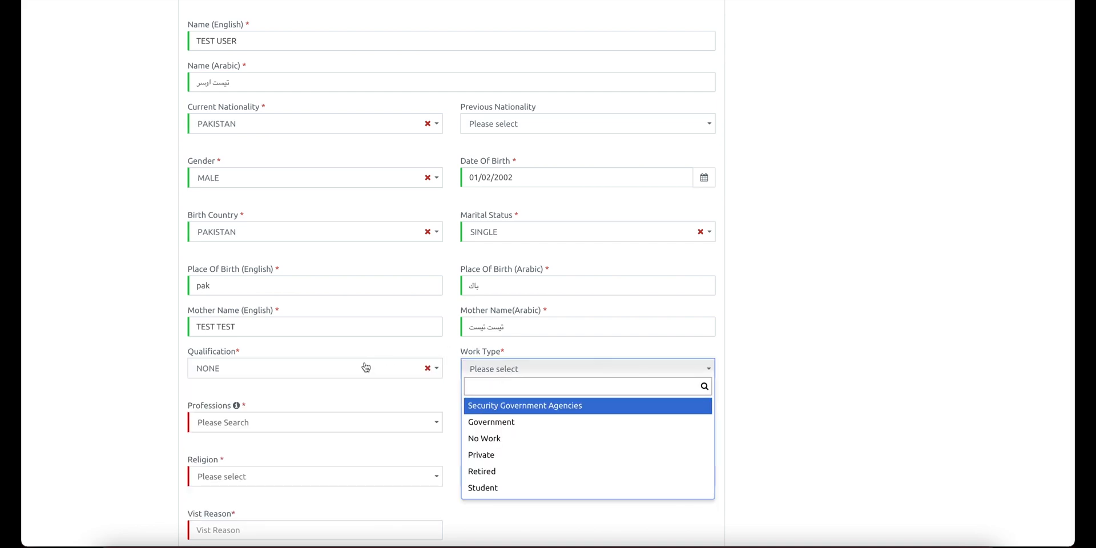
left_click_drag(303, 349, 318, 260)
left_click(318, 260)
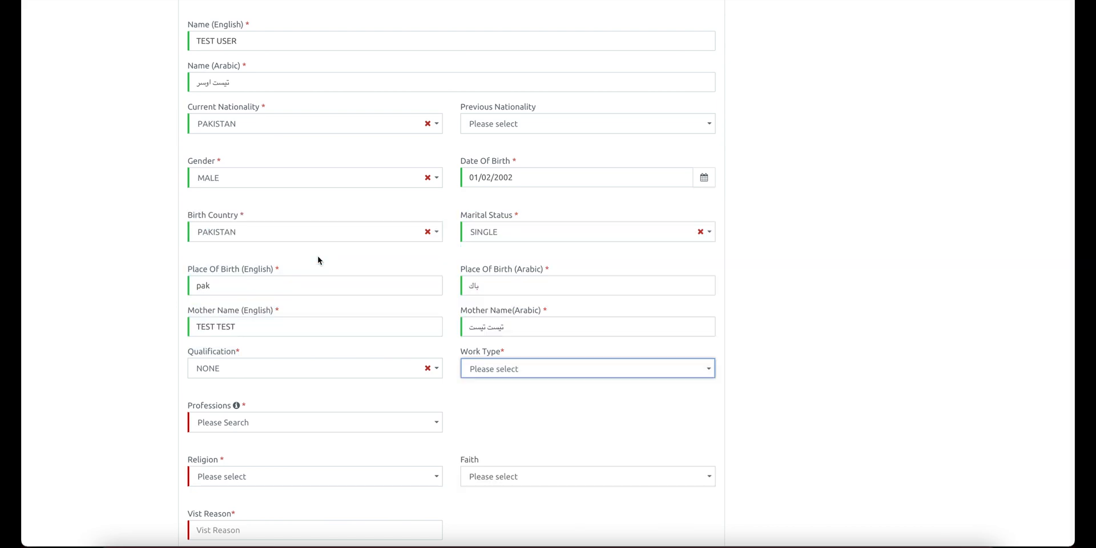
Step: Try HIGH DIPLOMA and PRIMARY EDUCATION as the sponsored person's qualification, and return it to NONE
left_click(297, 378)
left_click(237, 405)
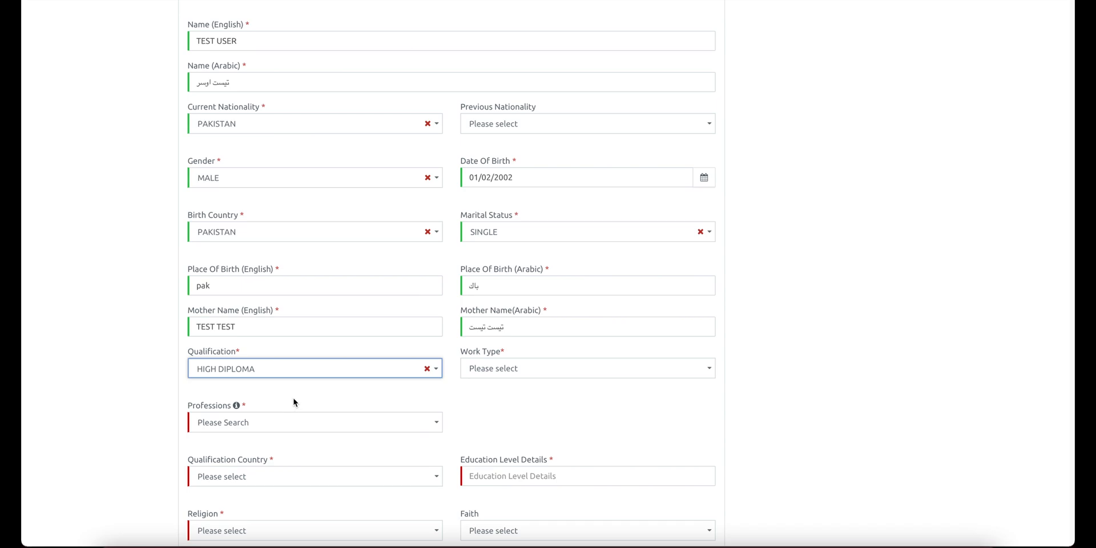
left_click_drag(295, 403, 305, 350)
left_click(535, 422)
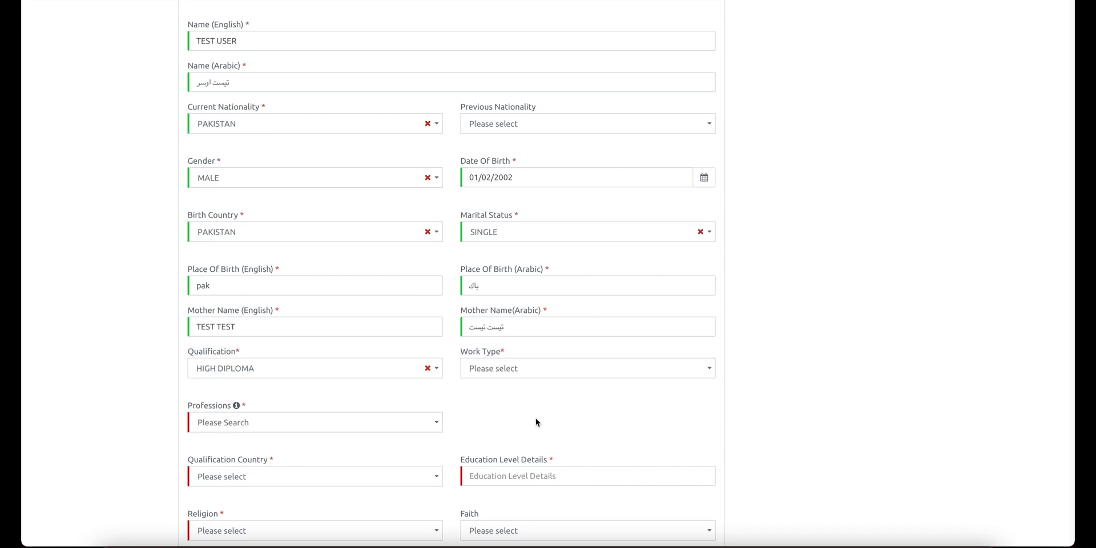
scroll(535, 422, "down", 3)
left_click(359, 185)
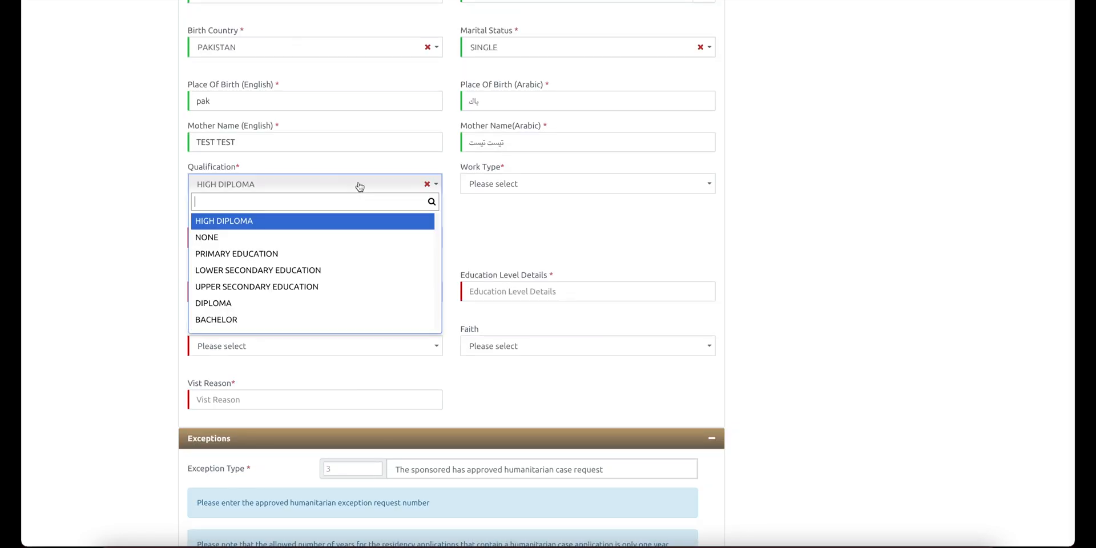
left_click(289, 258)
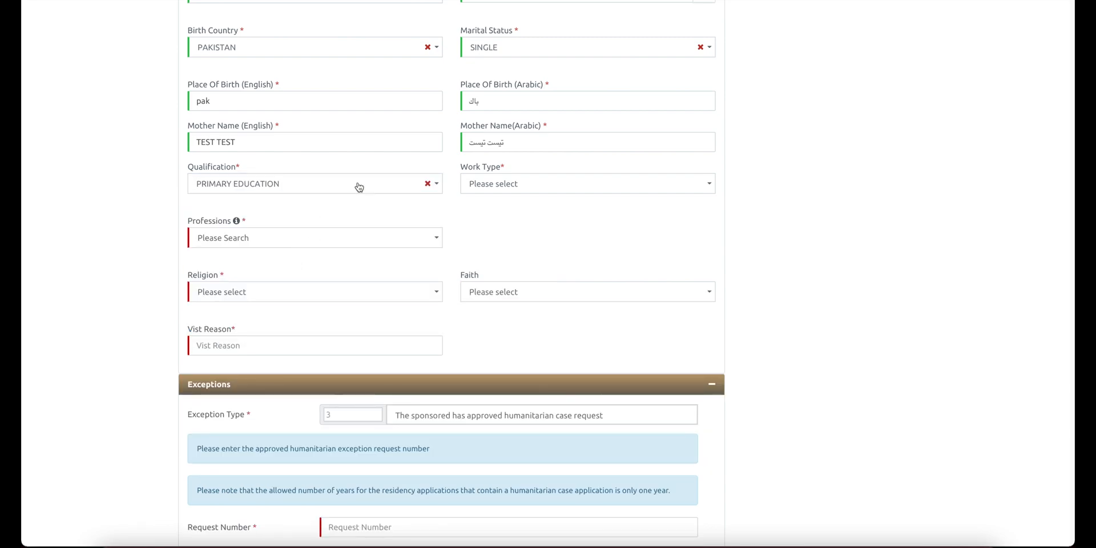
left_click(358, 185)
left_click(242, 238)
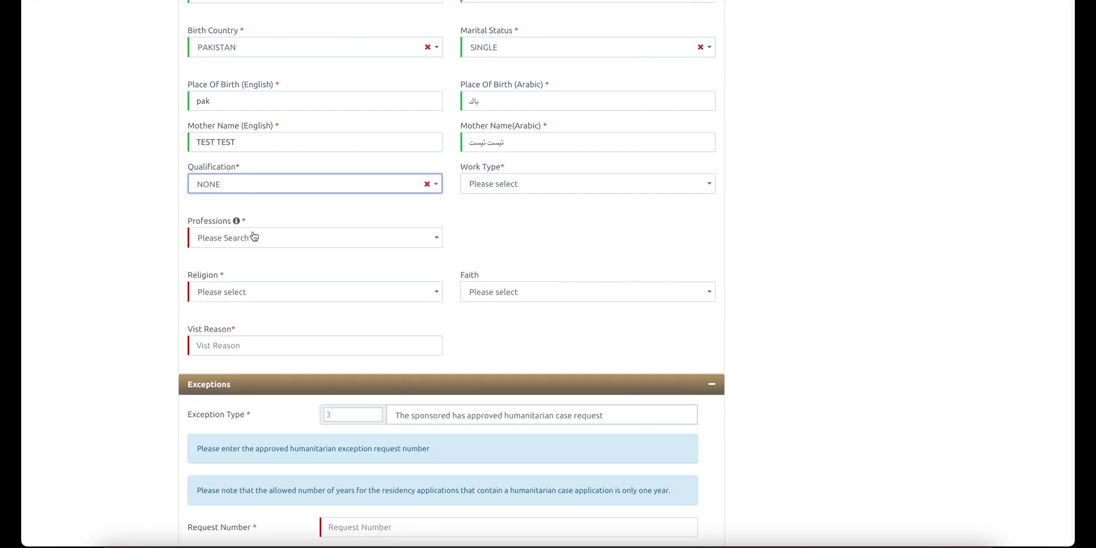
Step: Try Government, Private and Retired as the sponsored person's work type to compare the fields each one requires
left_click(516, 183)
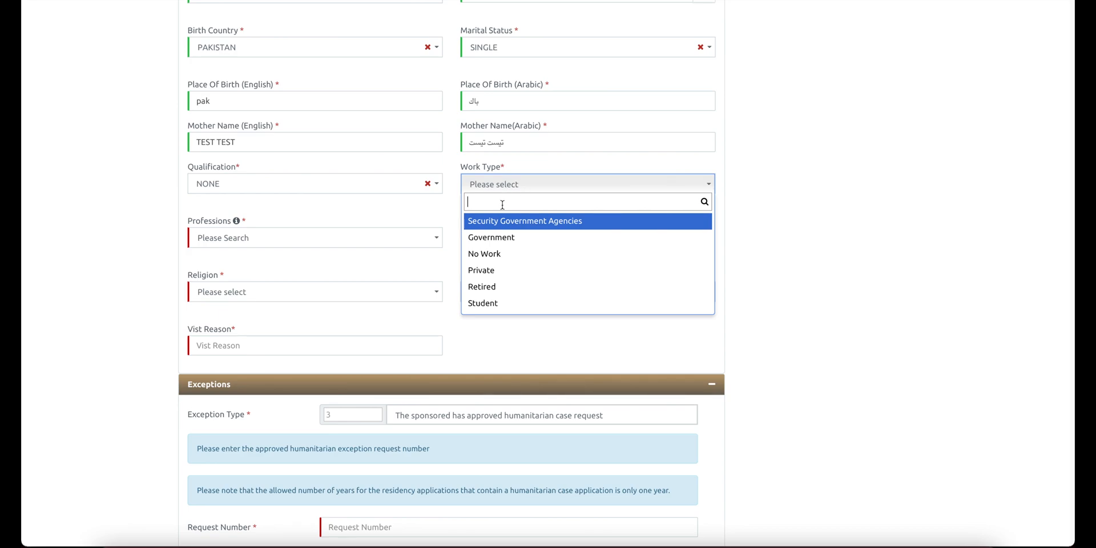
left_click(502, 238)
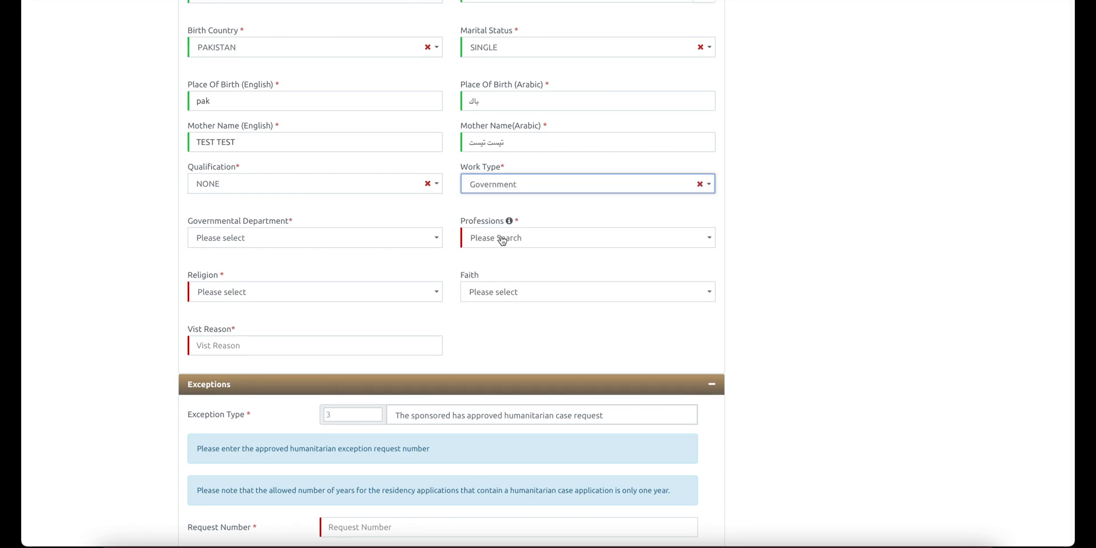
left_click(403, 242)
left_click(404, 243)
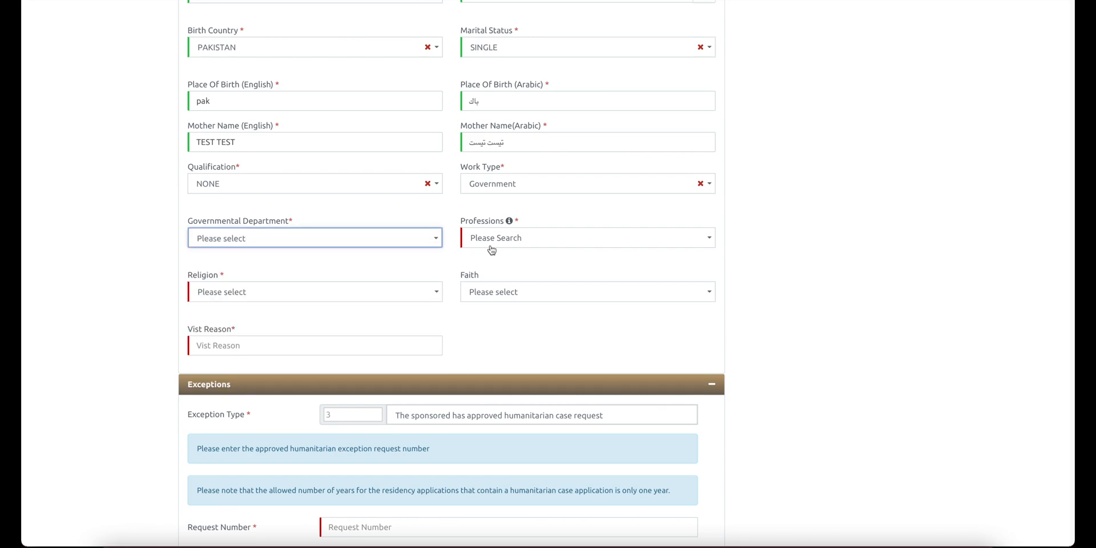
left_click(608, 185)
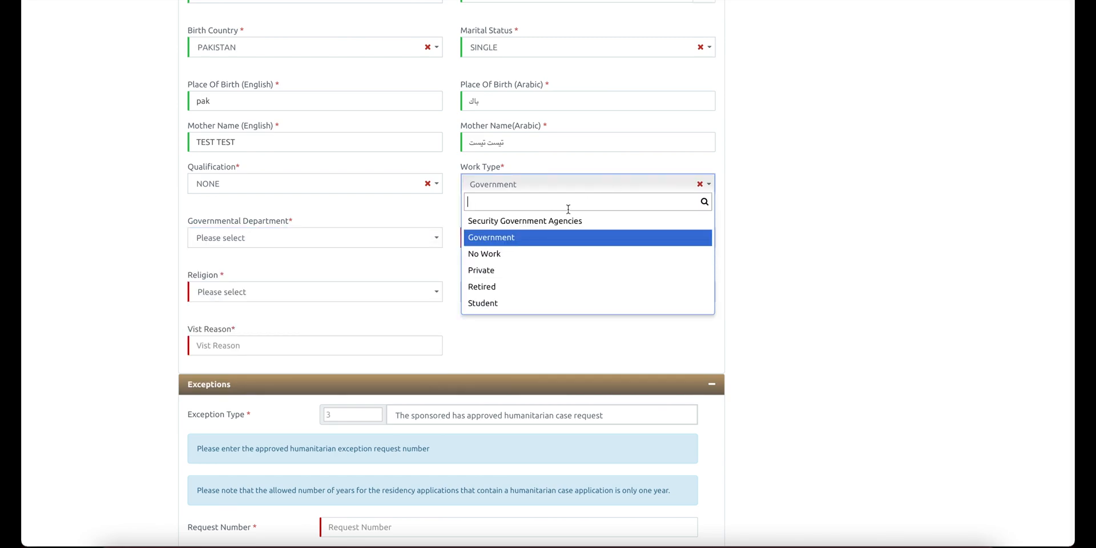
left_click(502, 272)
left_click(306, 239)
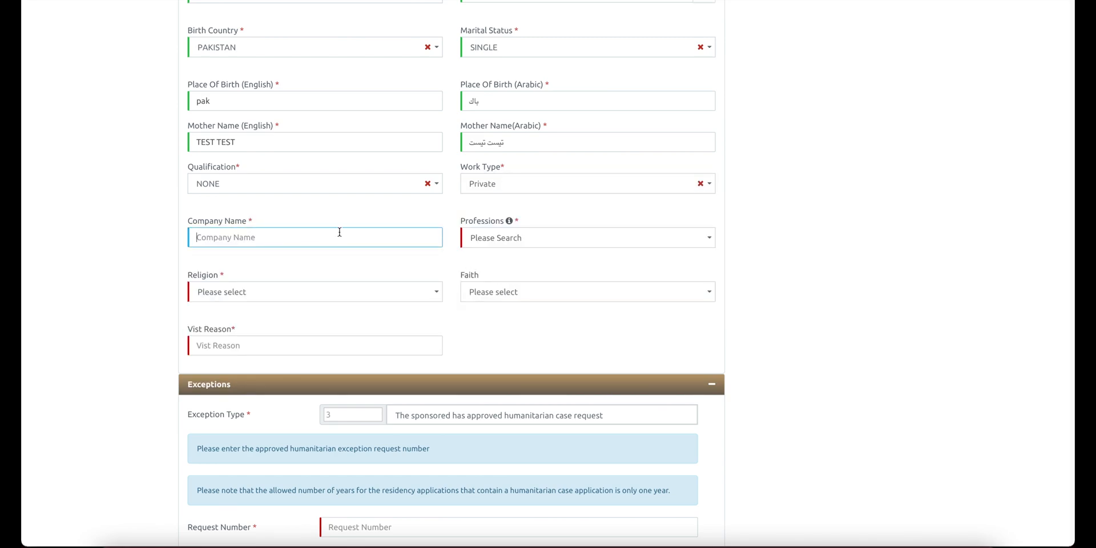
left_click(534, 186)
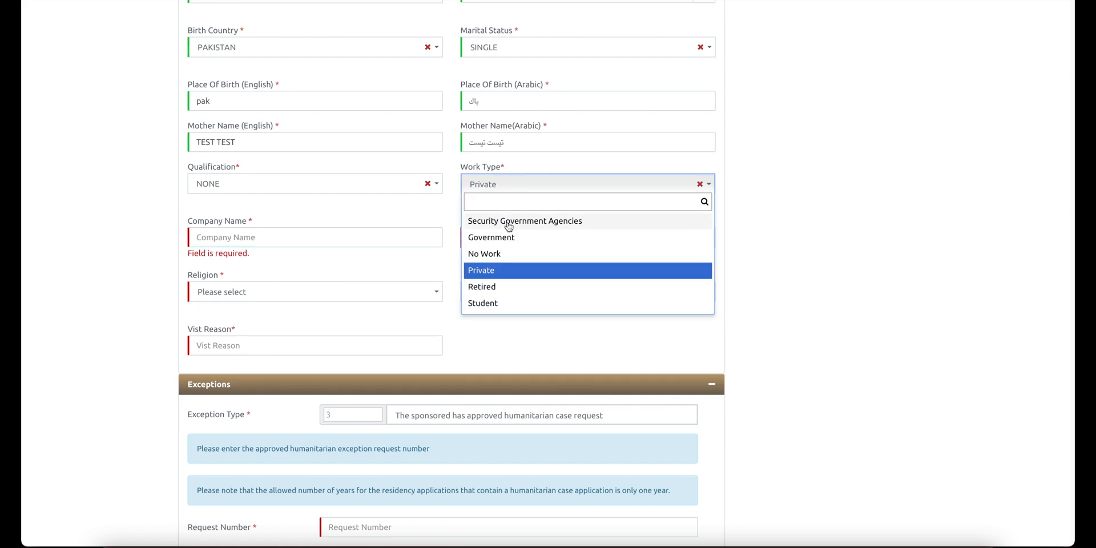
left_click(505, 288)
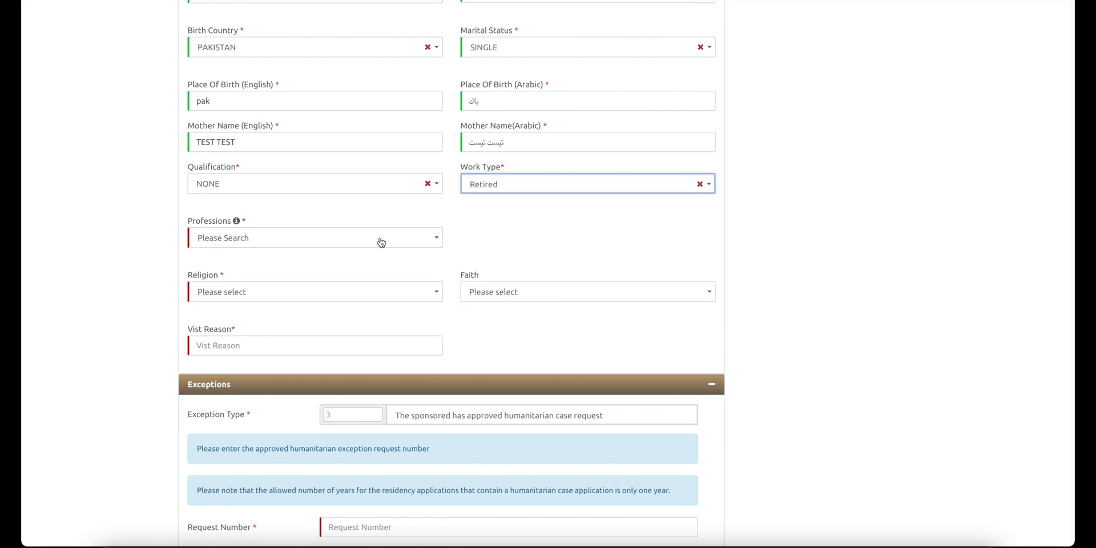
Step: Set the sponsored person's work type to No Work
left_click(525, 180)
left_click(495, 254)
Step: Search the professions for "Chil" and for "Hou" to compare the matching options
left_click(357, 243)
type("Chil")
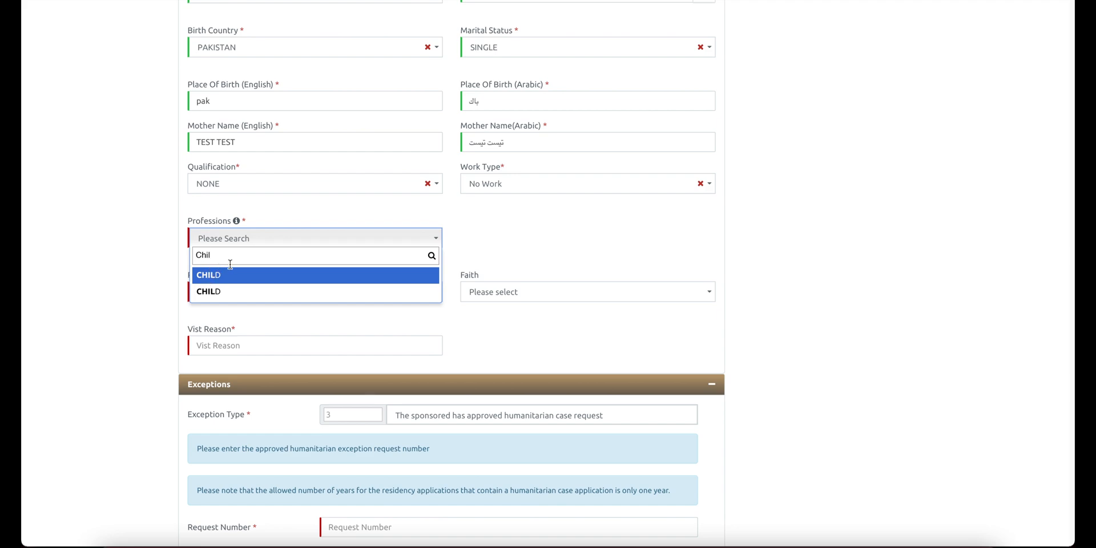
key("BackSpace")
key("BackSpace")
key("BackSpace")
key("BackSpace")
type("Hou")
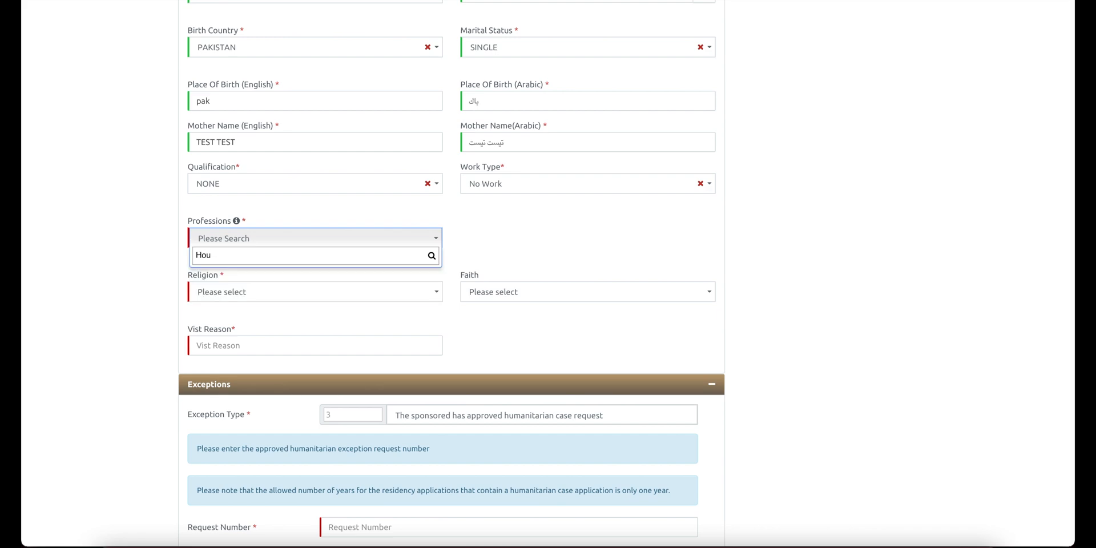
type("S")
key("BackSpace")
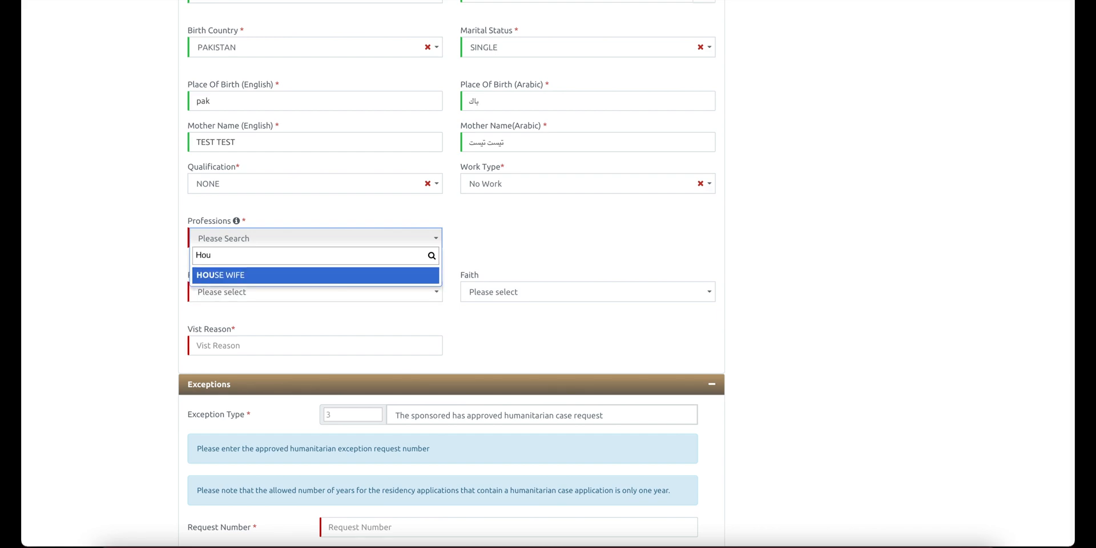
Step: Search the professions for "Child" and set the sponsored person's profession to CHILD
key("BackSpace")
type("Child")
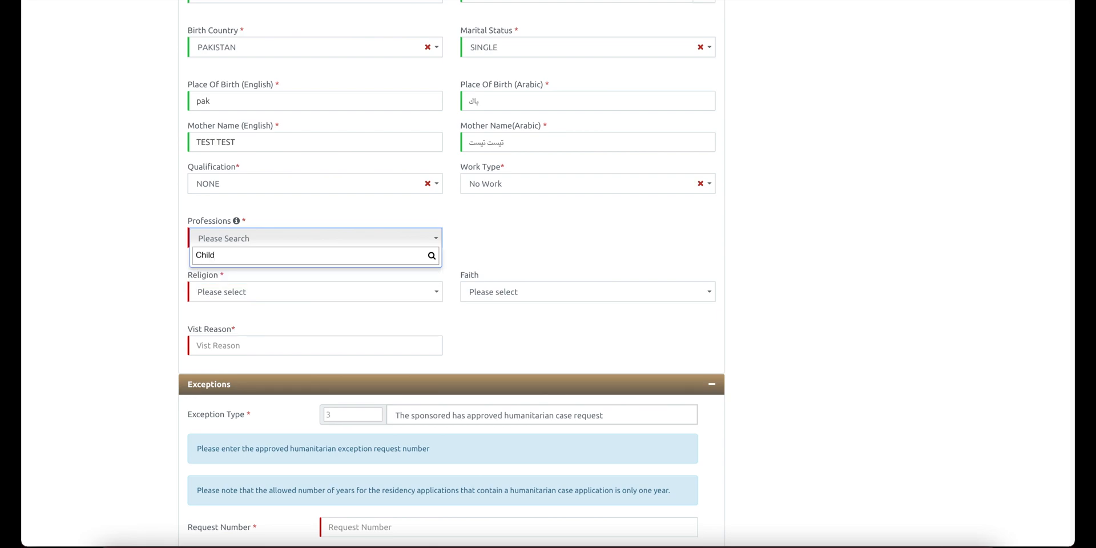
left_click(228, 276)
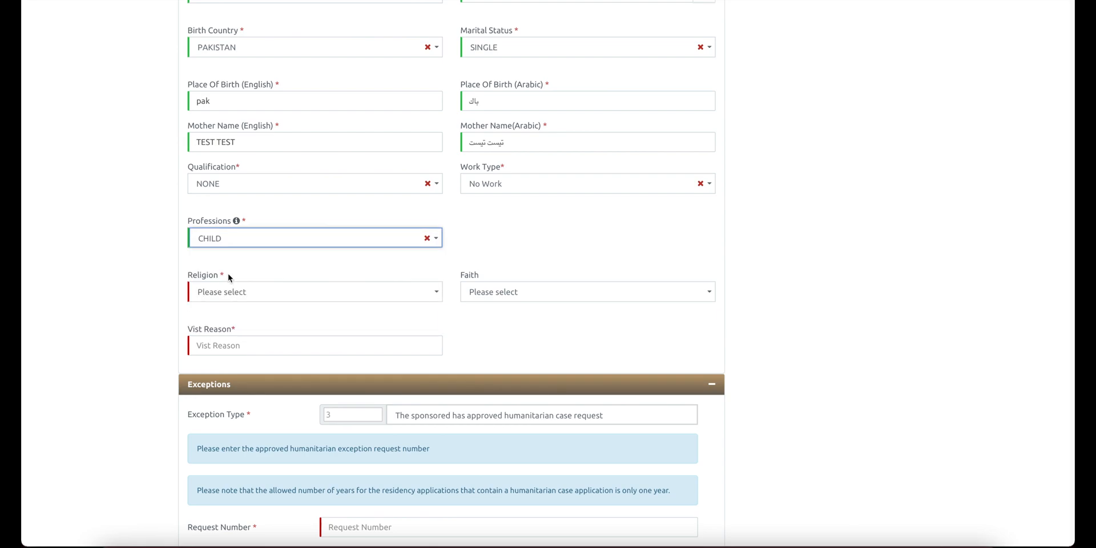
Step: Set the sponsored person's religion to ISLAM and the faith to SUNNI
left_click(226, 297)
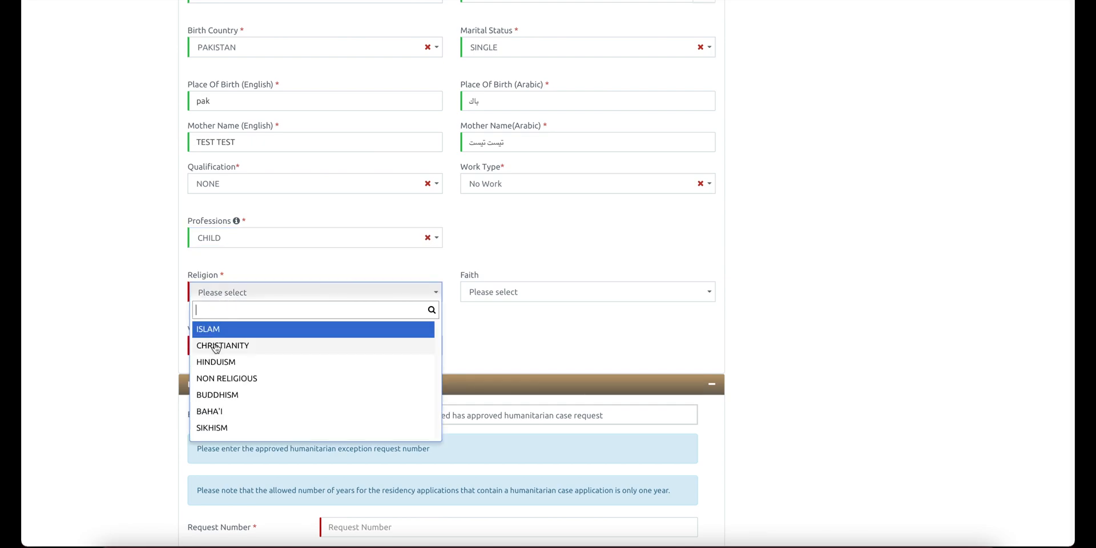
left_click(295, 328)
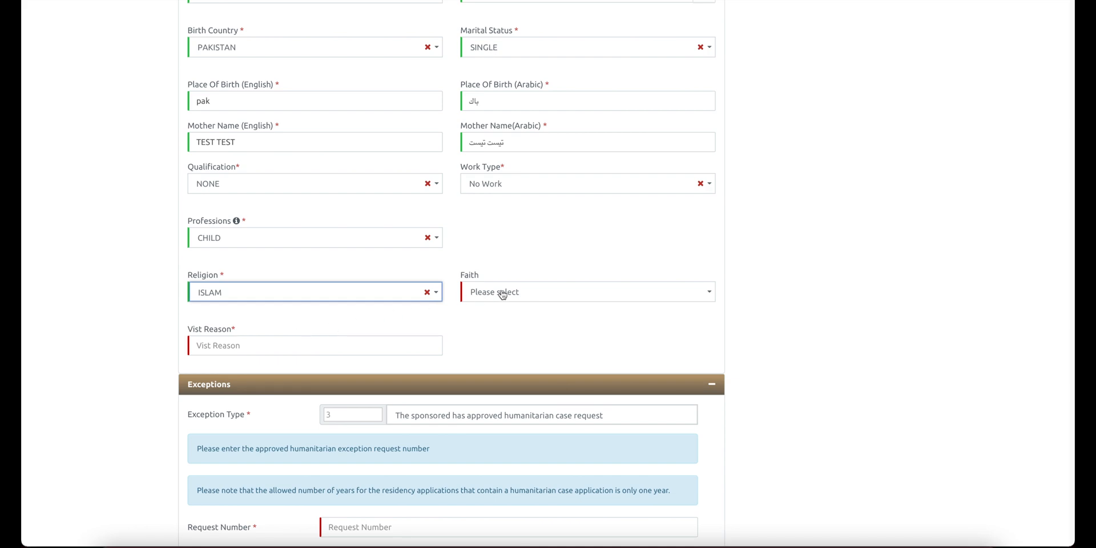
left_click(499, 295)
left_click(483, 332)
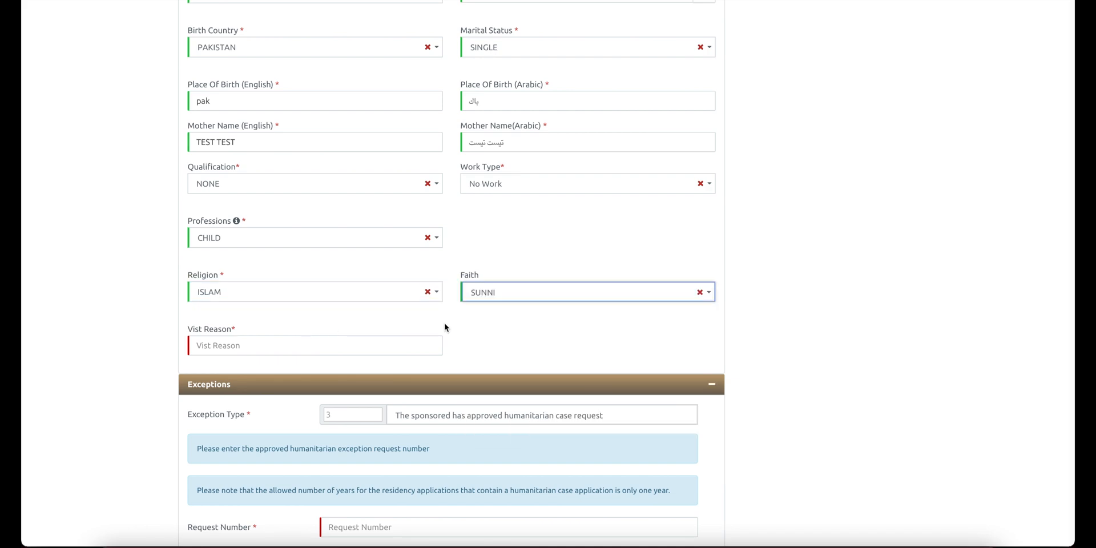
Step: Enter "for Residency" as the visit reason and remove the stray percent sign from the sponsored person's date of birth
left_click(352, 344)
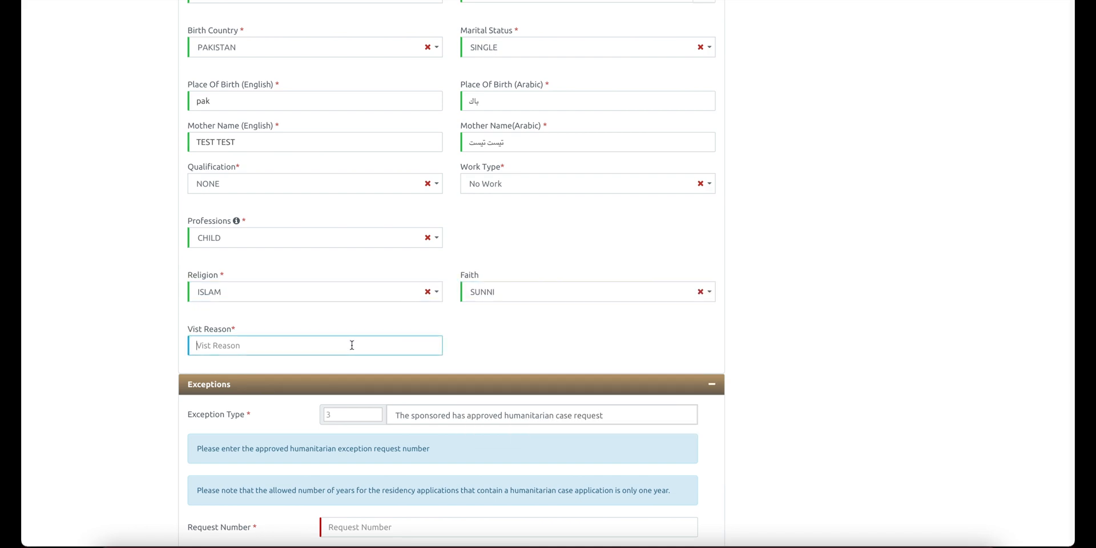
scroll(351, 345, "down", 1)
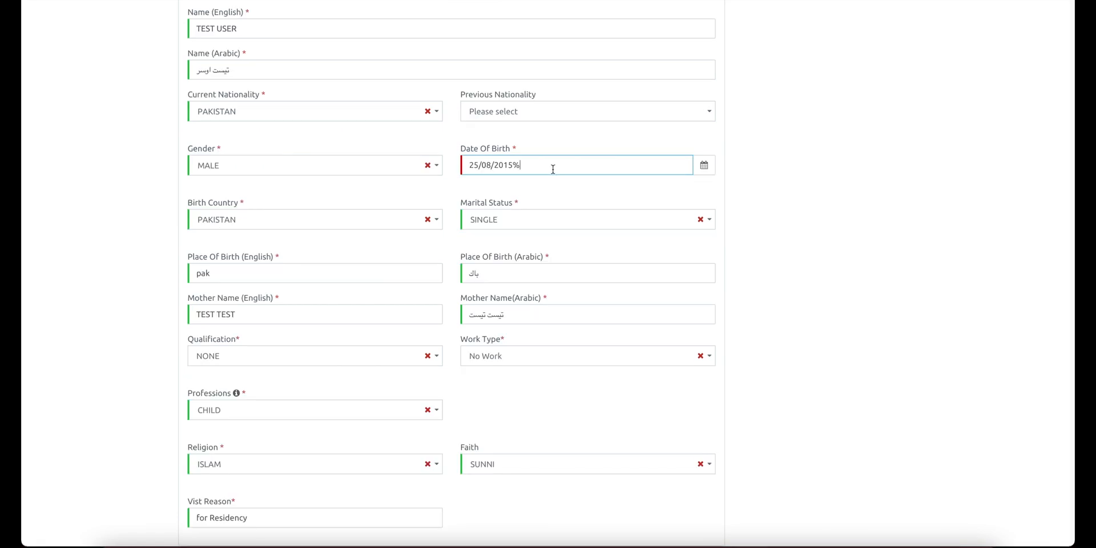
key("BackSpace")
Step: Reselect SON as the sponsored person's relationship and look through the other relationship options
scroll(539, 175, "down", 1)
scroll(538, 174, "up", 4)
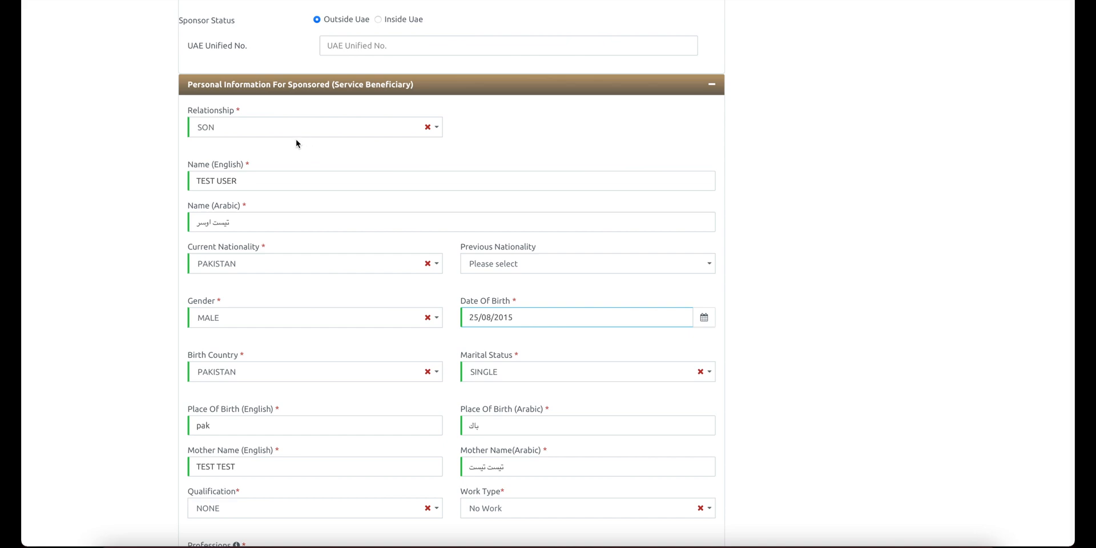
left_click(258, 128)
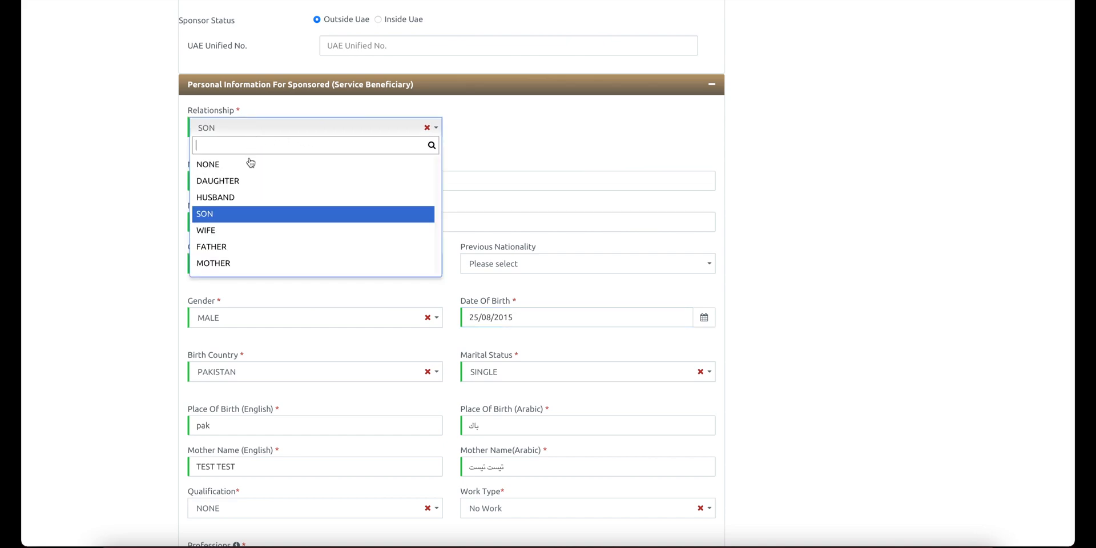
left_click(244, 221)
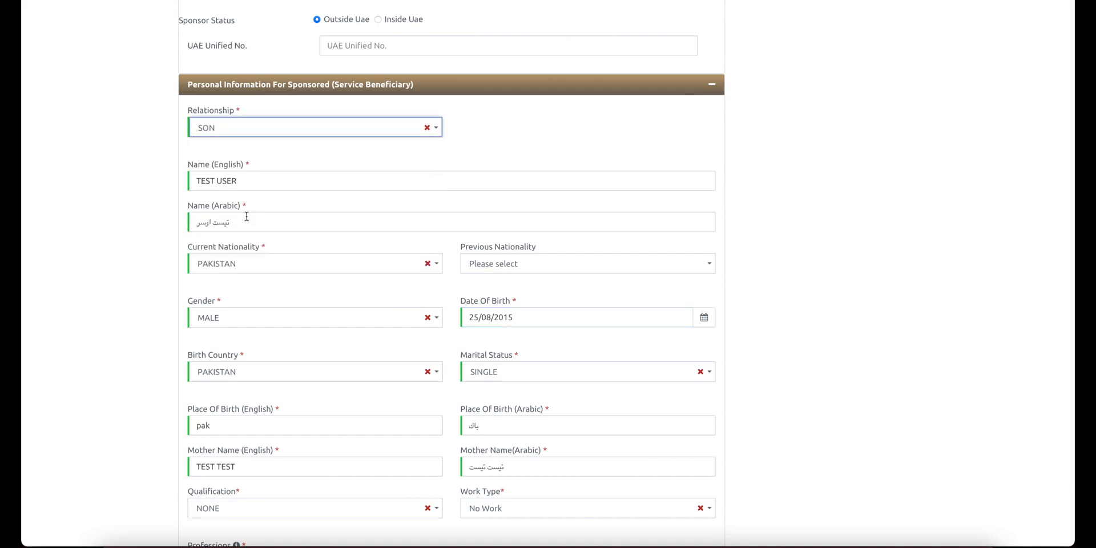
left_click(298, 134)
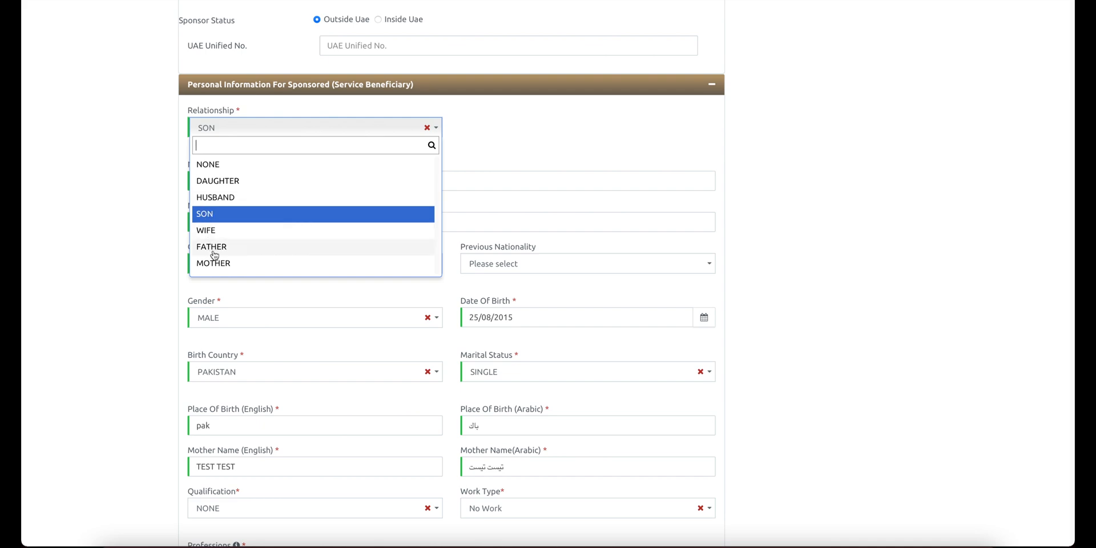
left_click(553, 145)
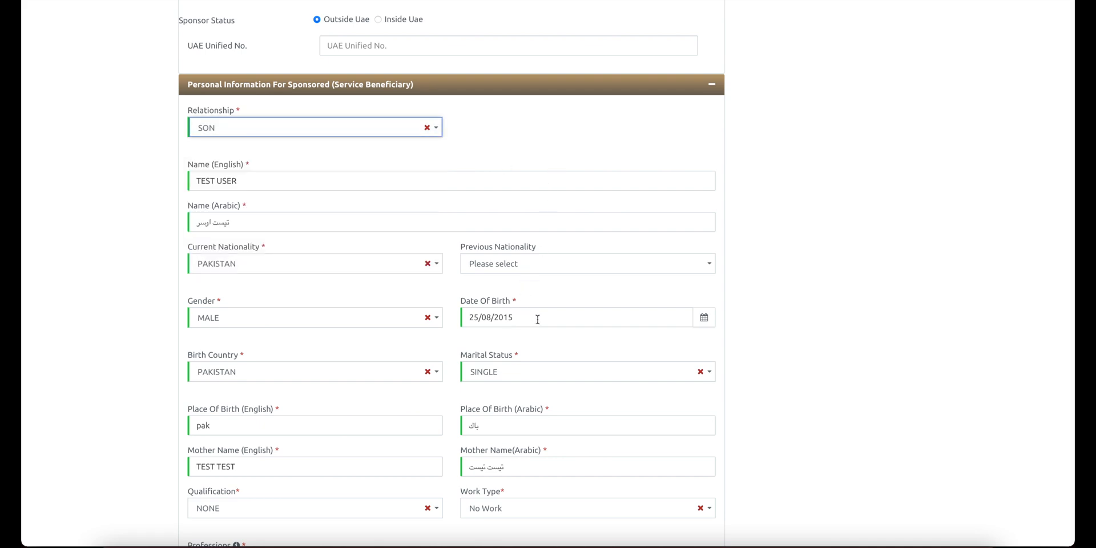
Step: Review the sponsored person's personal information, including the date of birth, down to the Passport Information section
scroll(532, 317, "down", 7)
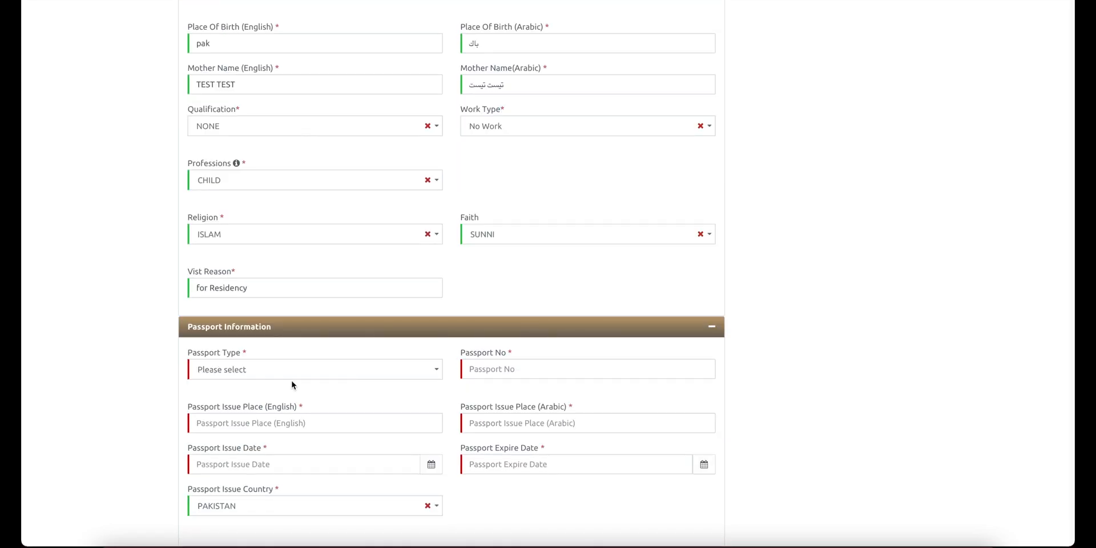
scroll(501, 264, "up", 5)
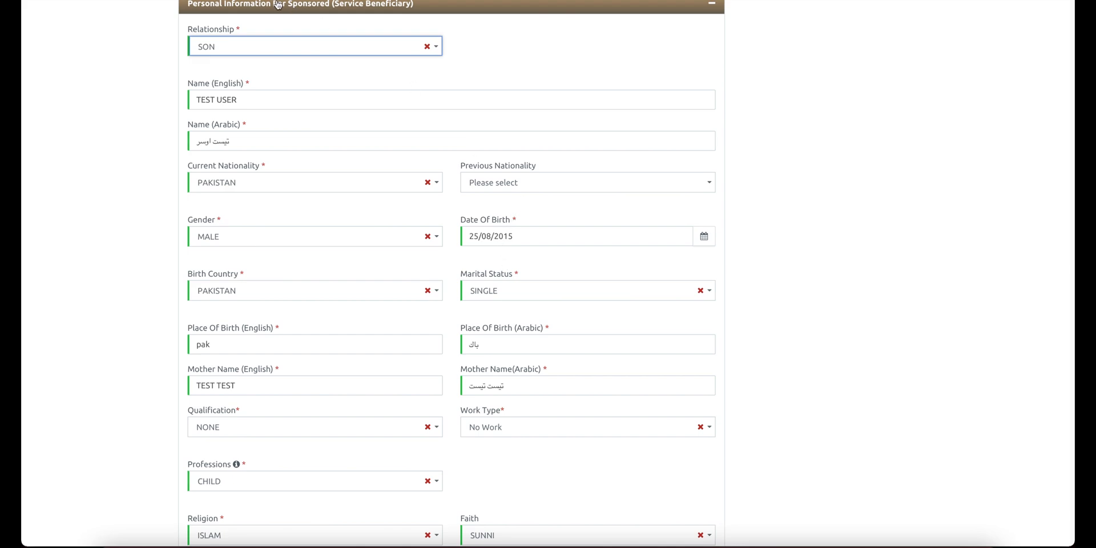
left_click(530, 236)
scroll(531, 236, "down", 5)
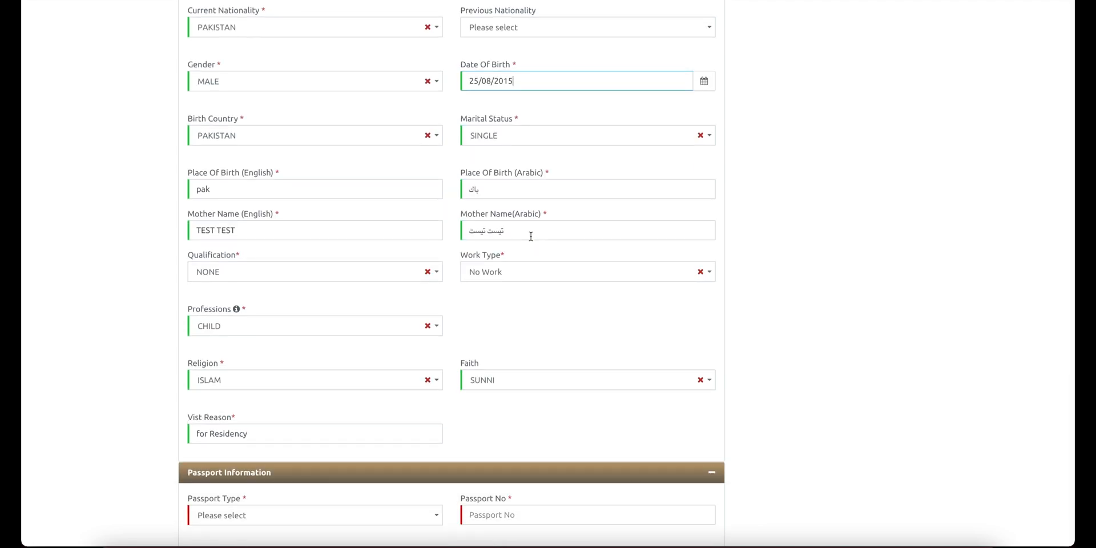
scroll(530, 238, "up", 2)
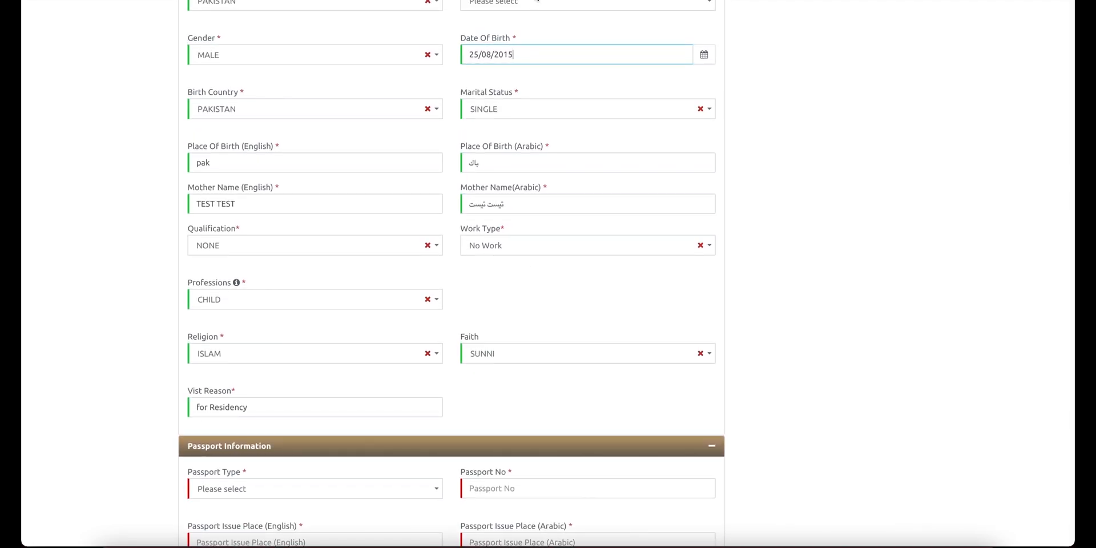
scroll(526, 111, "up", 4)
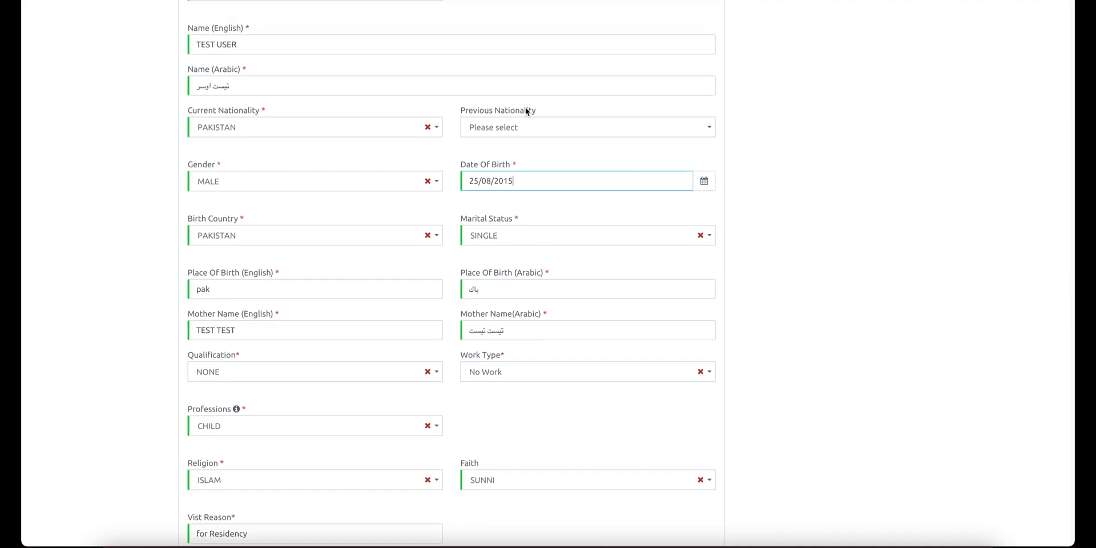
Step: Switch the relationship to FATHER to check which form sections it requires, and set it back to SON
left_click(340, 84)
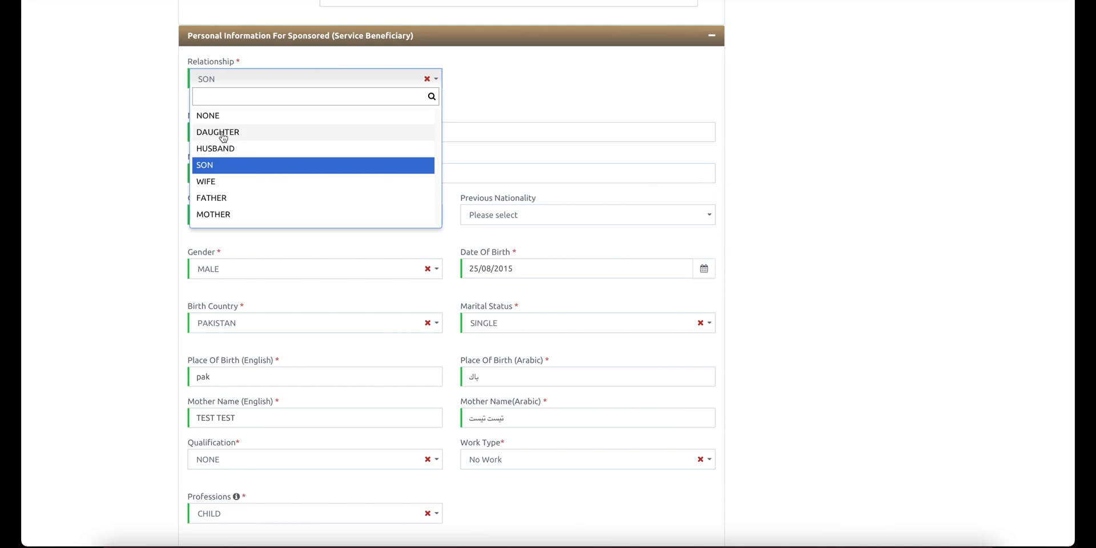
left_click(221, 205)
scroll(221, 206, "down", 7)
scroll(221, 206, "up", 1)
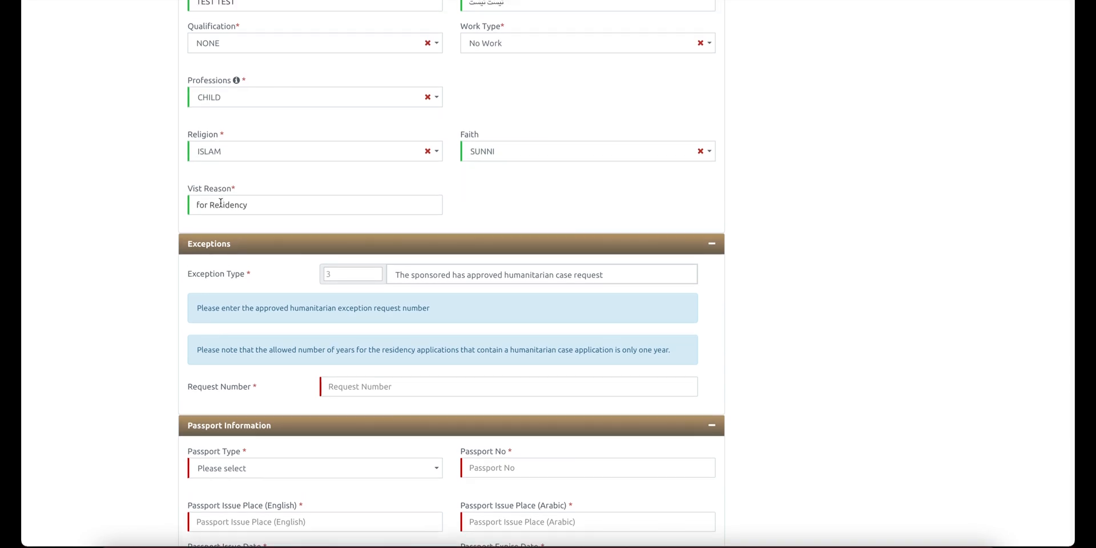
scroll(383, 336, "up", 9)
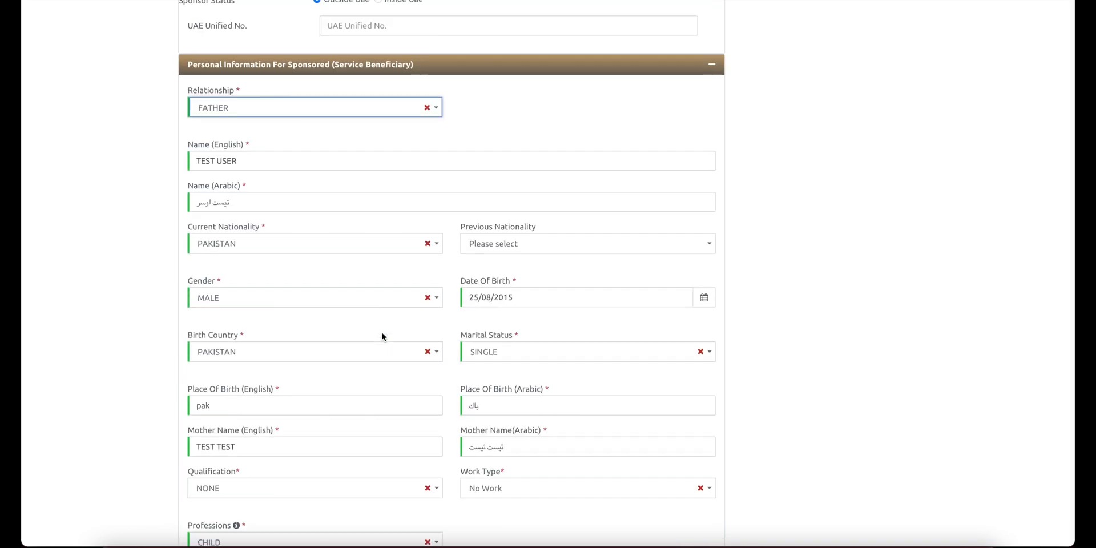
left_click(363, 163)
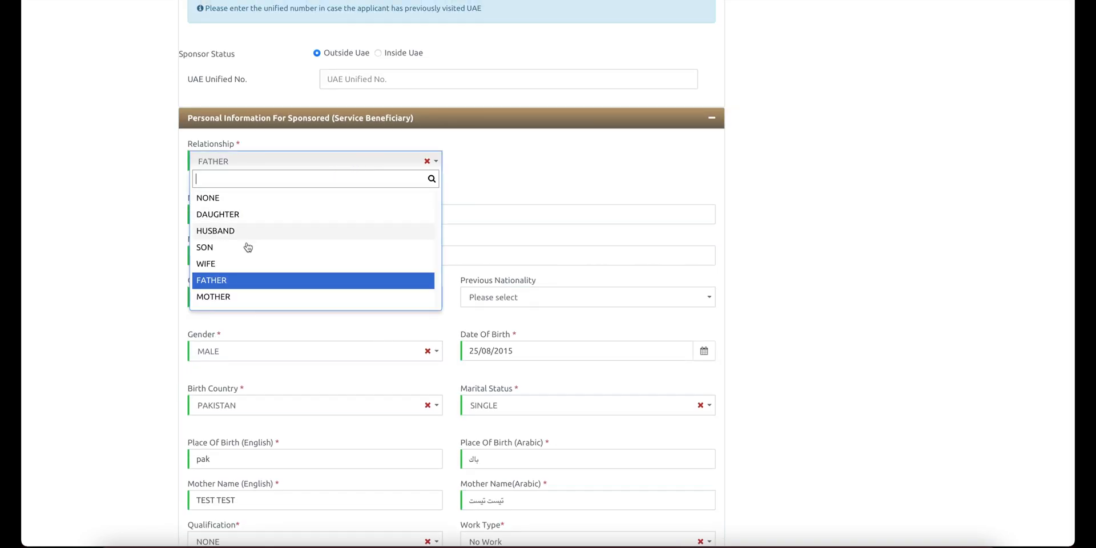
left_click(239, 251)
scroll(239, 248, "down", 9)
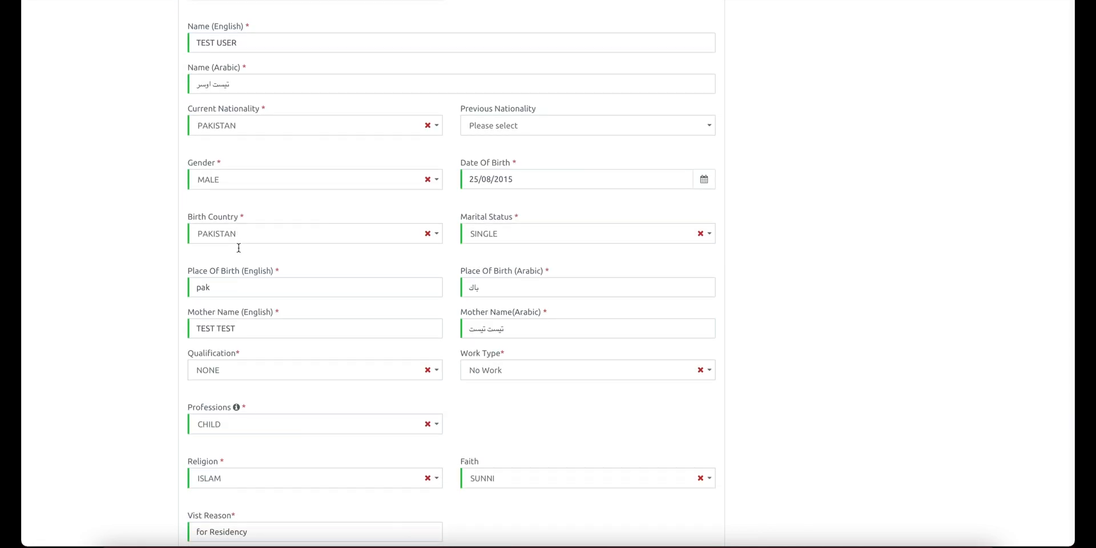
Step: Set the passport type to ORDINARY PASSPORT and enter the sponsored person's passport number
left_click(231, 261)
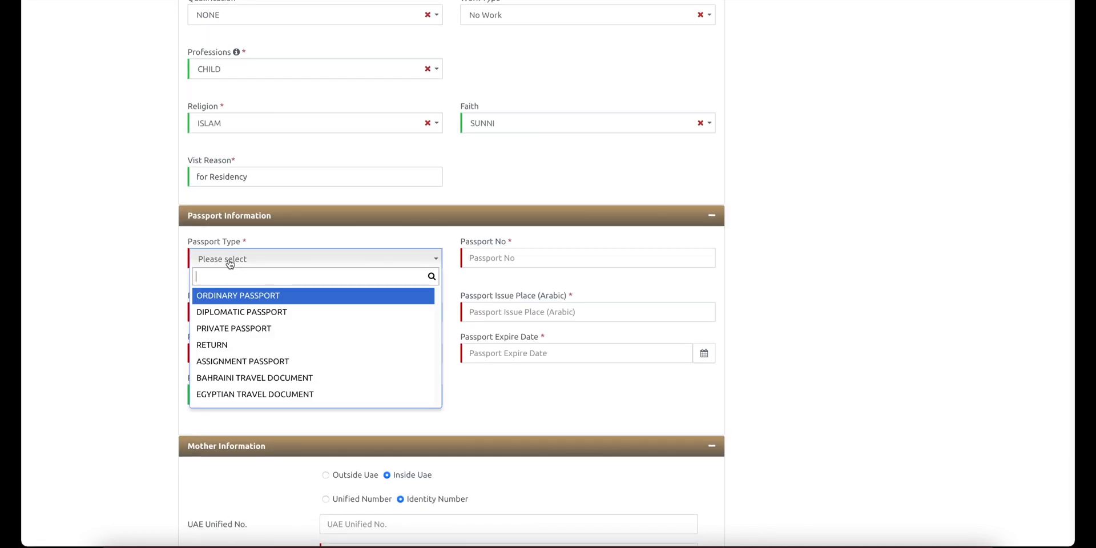
left_click(227, 297)
left_click(502, 258)
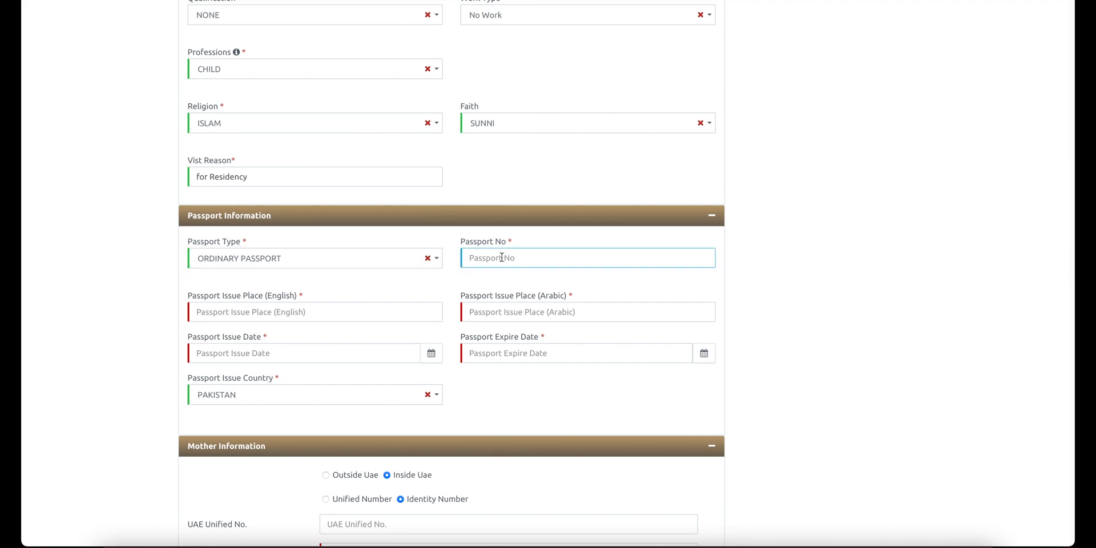
type("123123123")
Step: Enter "pak" as the English passport issue place and have the Arabic issue place filled in from it
left_click(349, 317)
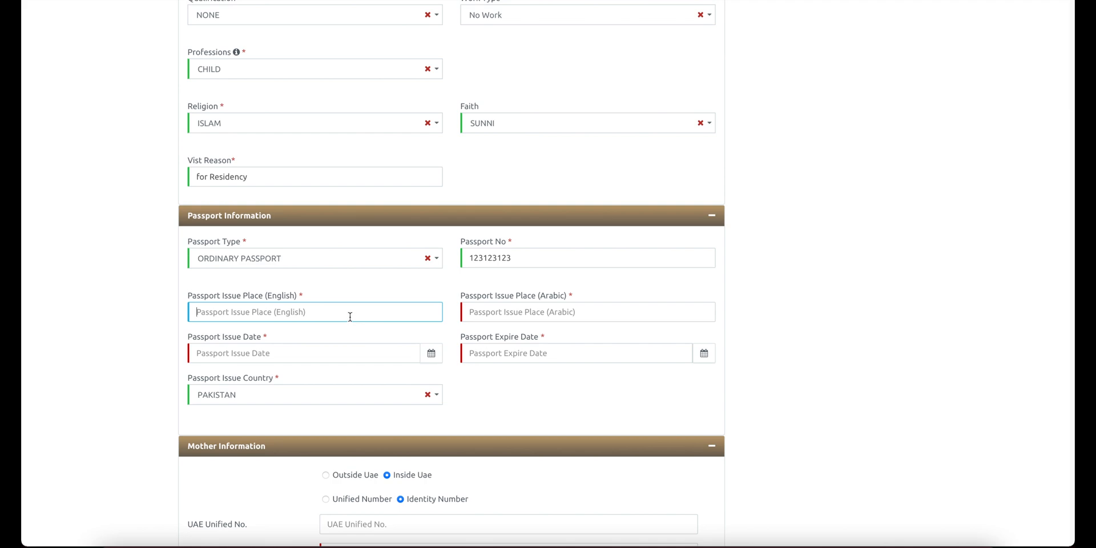
type("pak")
key("Tab")
Step: Set the passport issue date to 01/01/2019
left_click(298, 356)
left_click(431, 353)
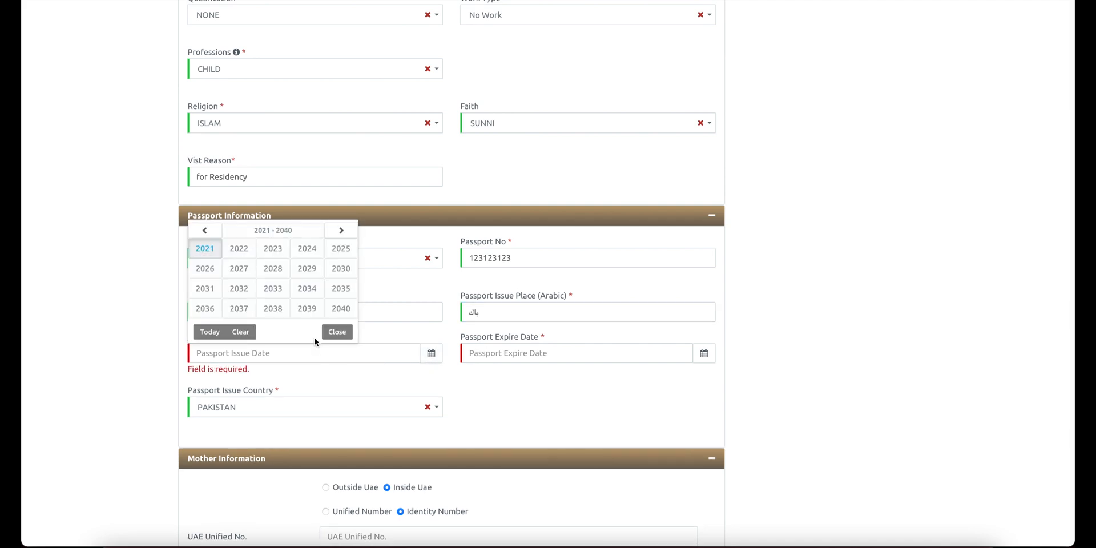
left_click(204, 231)
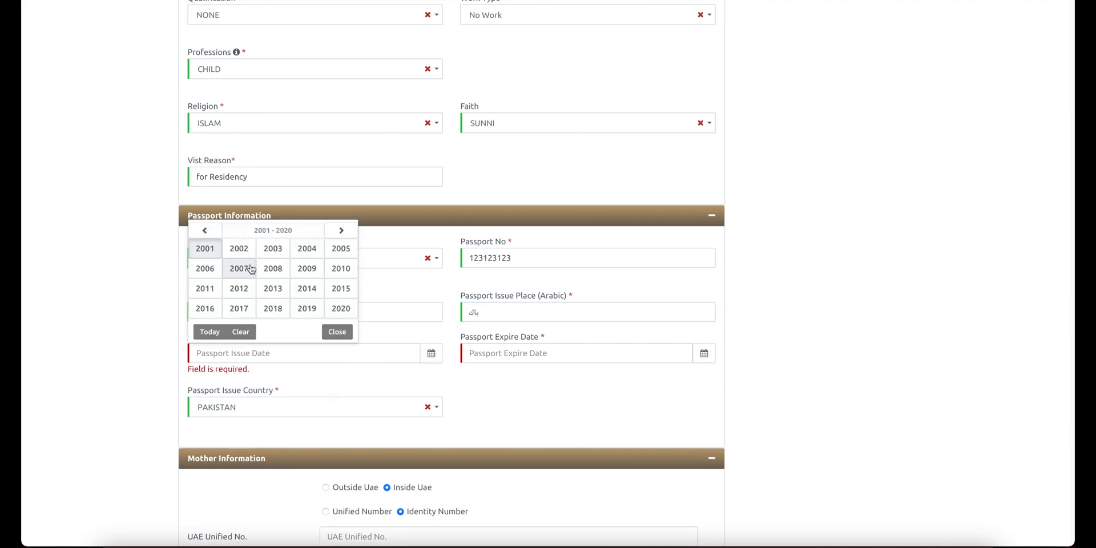
left_click(307, 308)
left_click(216, 251)
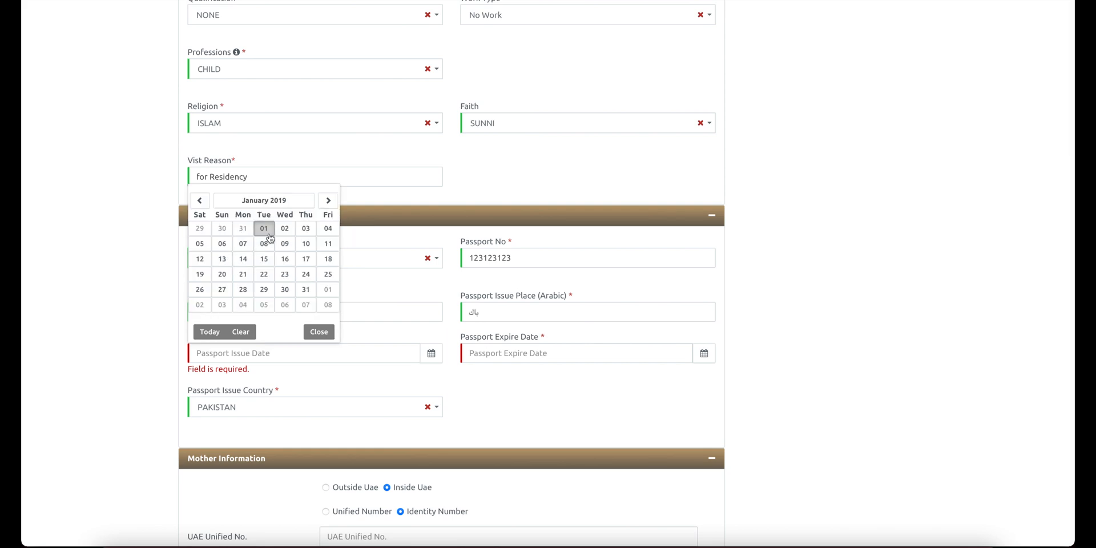
left_click(266, 231)
Step: Set the passport expiry date to 01/02/2024
left_click(579, 349)
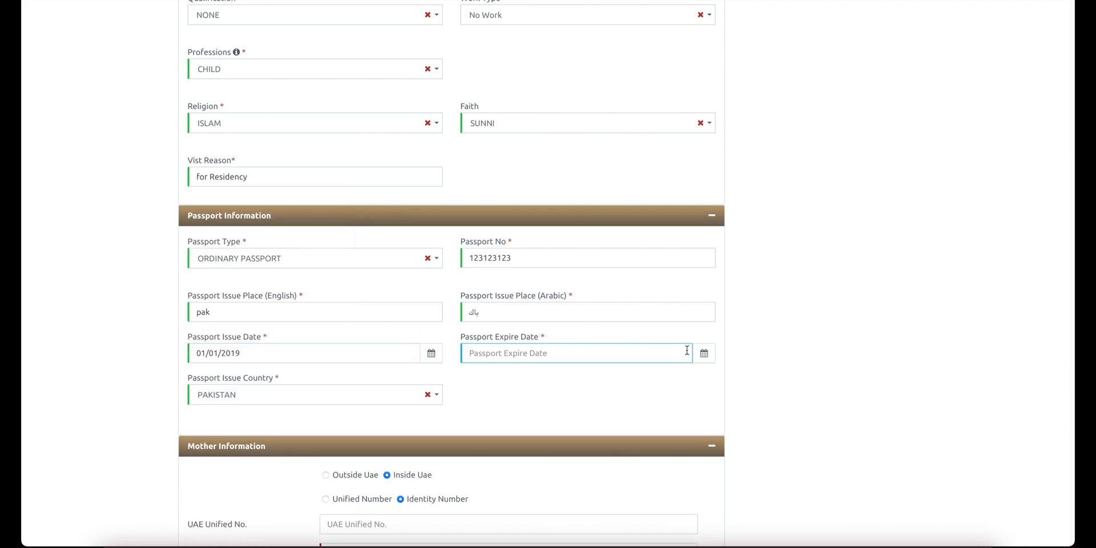
left_click(704, 352)
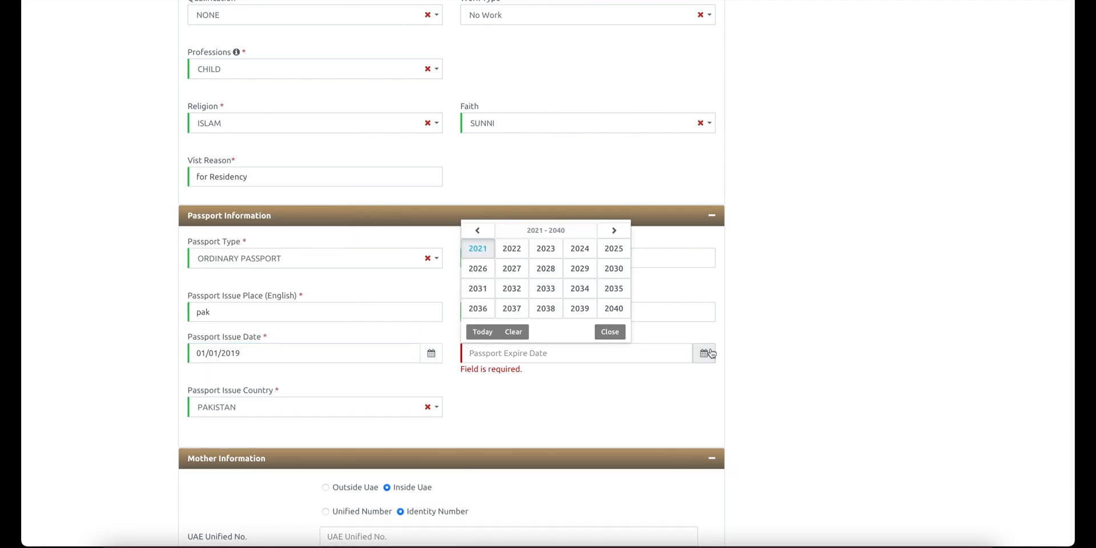
left_click(576, 249)
left_click(536, 252)
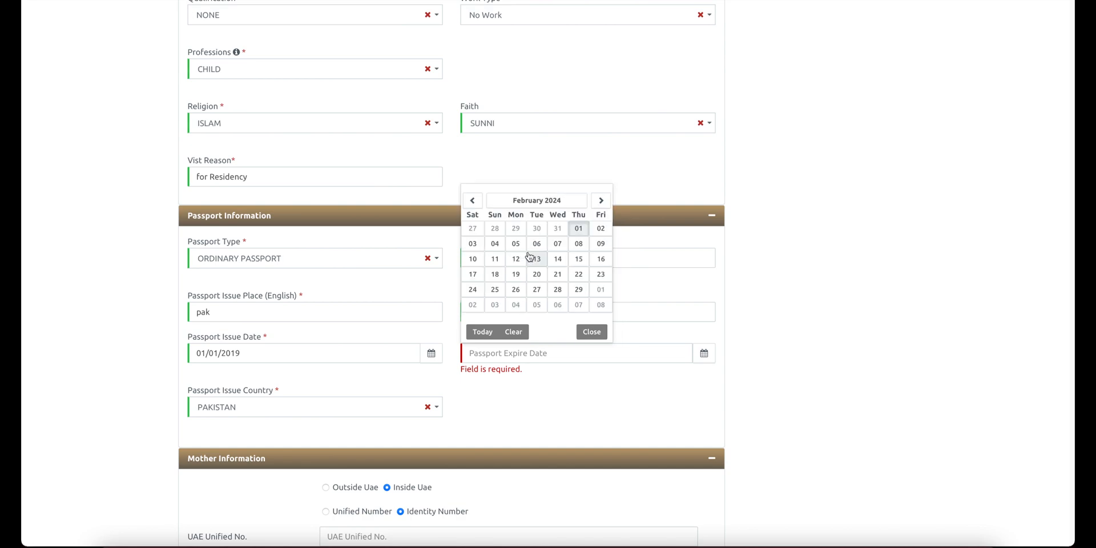
left_click(578, 228)
Step: Examine the Mother Information section and compare it with the sponsored person's personal details
scroll(355, 400, "down", 2)
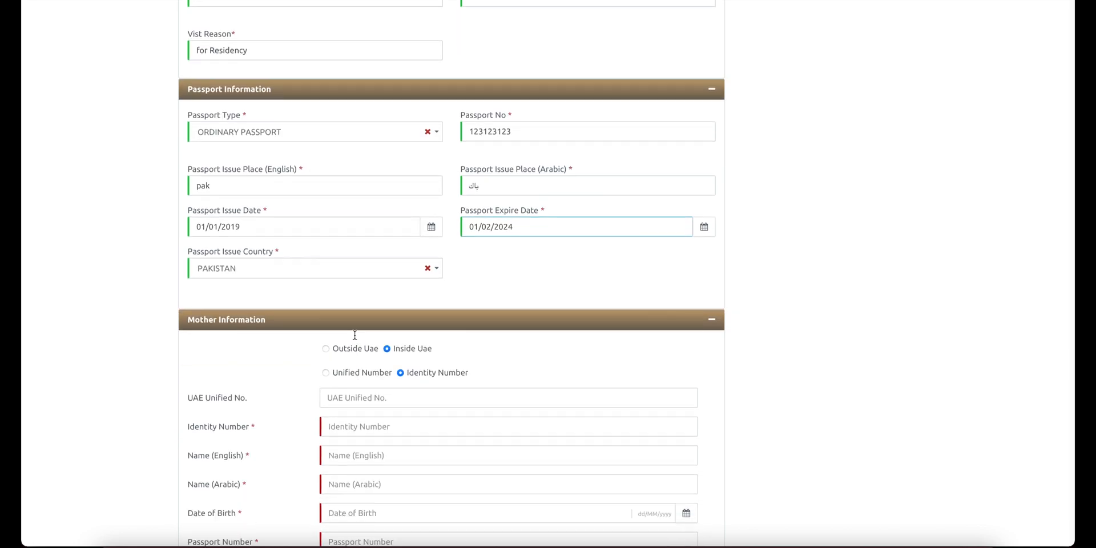
scroll(355, 268, "down", 2)
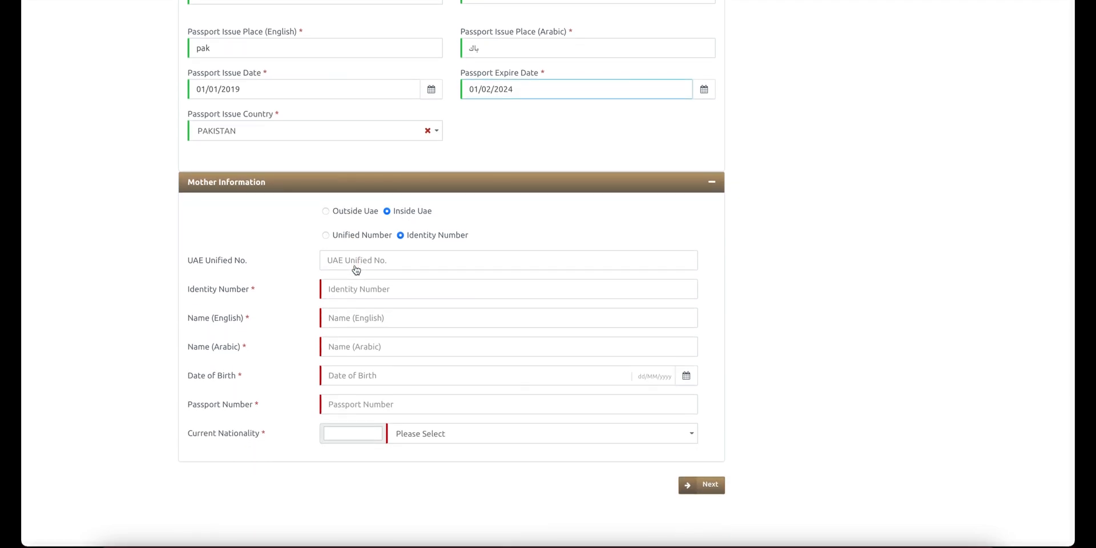
scroll(335, 137, "up", 12)
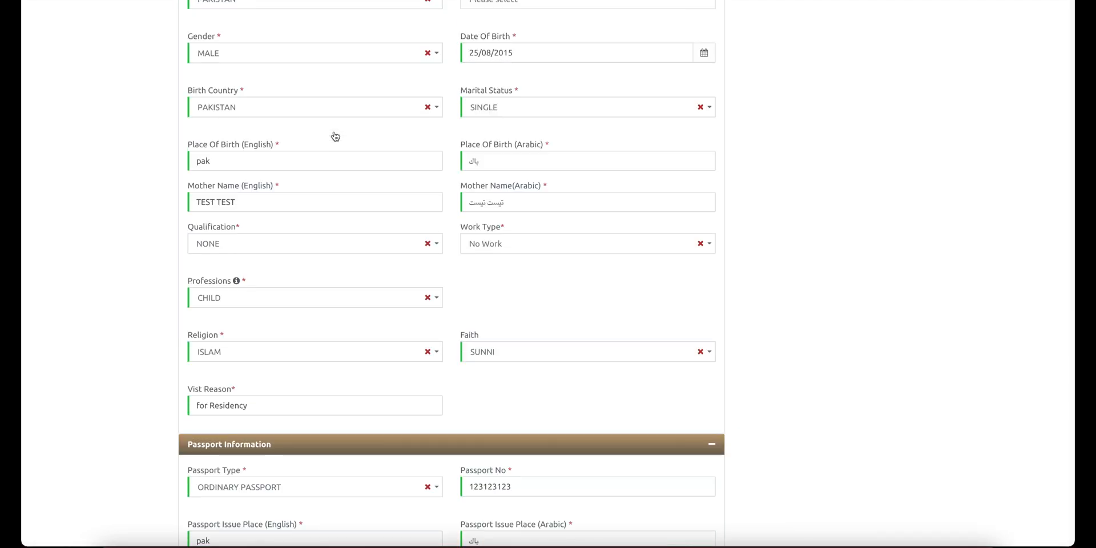
scroll(282, 159, "down", 12)
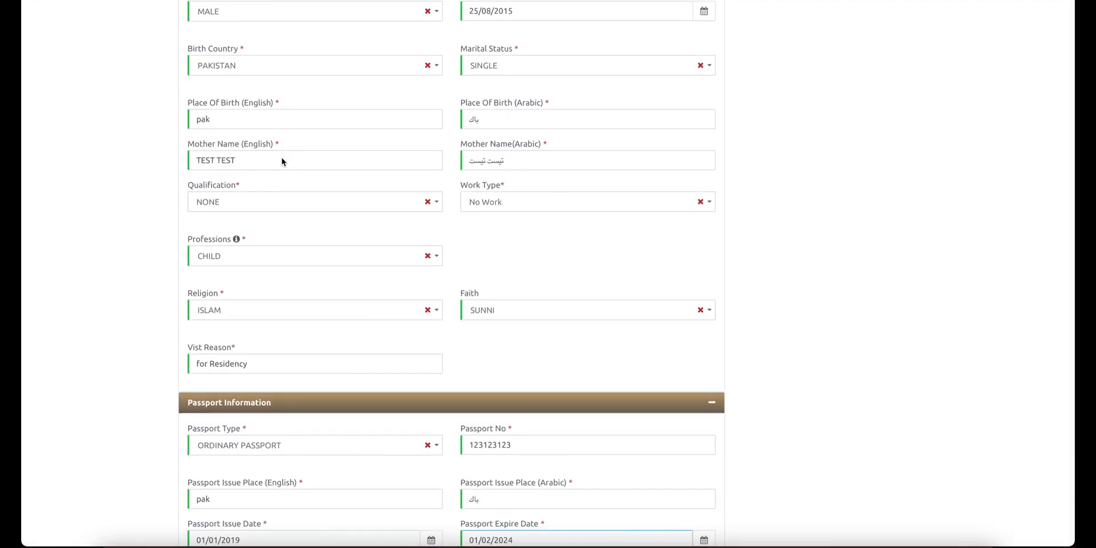
scroll(281, 156, "down", 1)
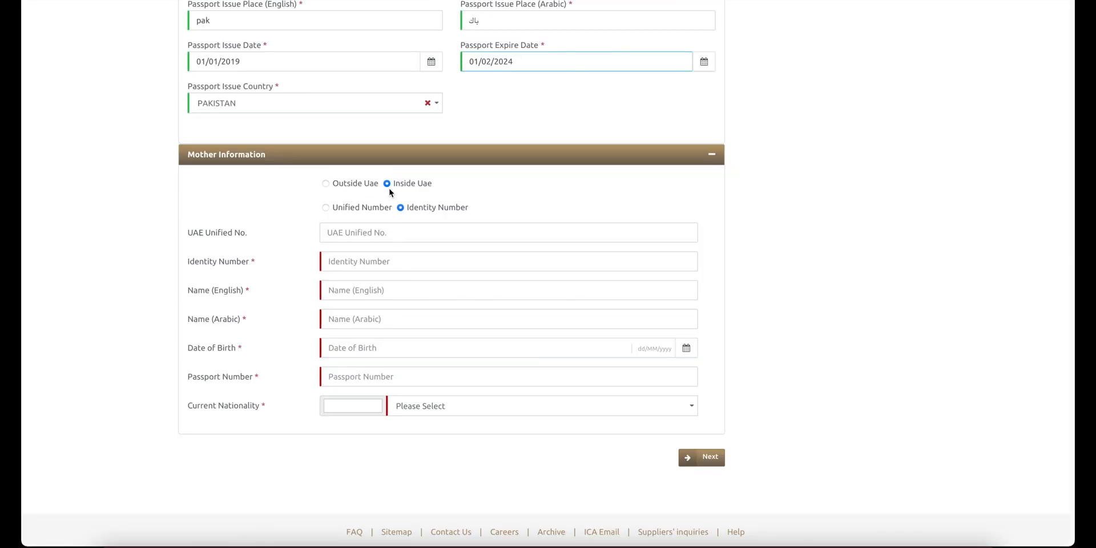
scroll(335, 171, "up", 13)
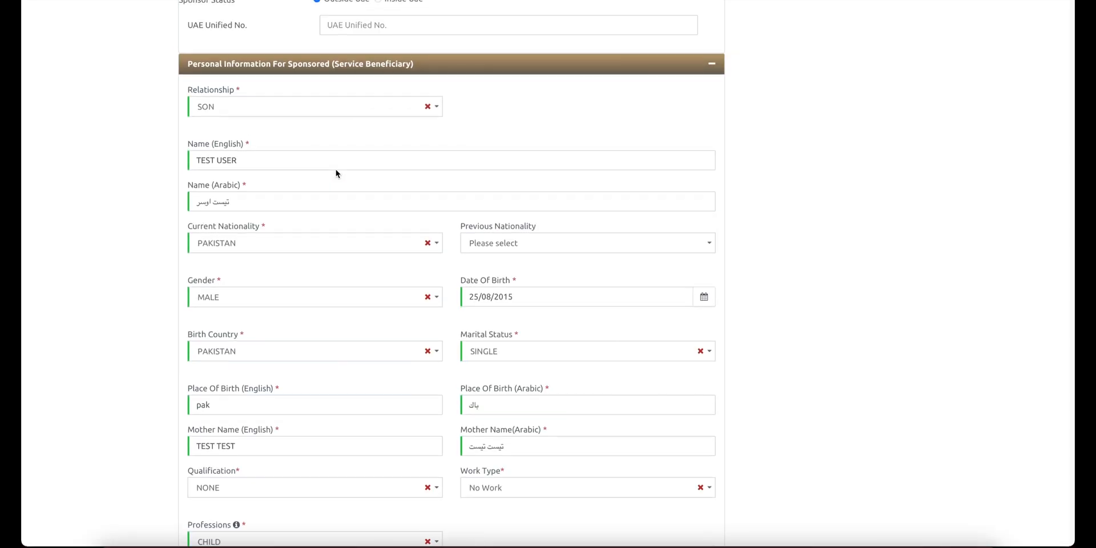
Step: Switch the relationship to WIFE to compare the resulting form sections, and return it to SON
left_click(316, 214)
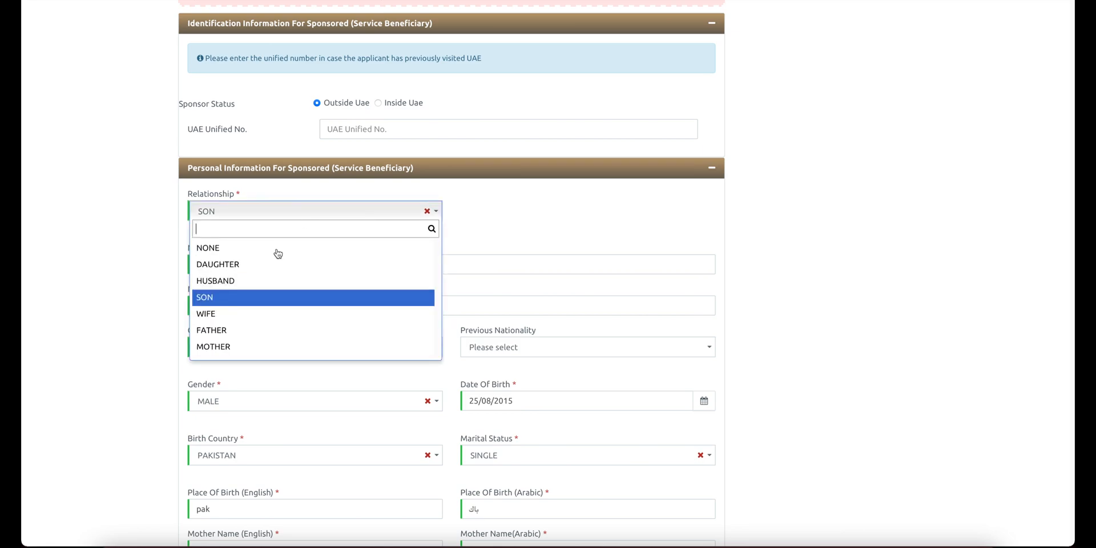
left_click(222, 317)
scroll(223, 317, "down", 13)
scroll(223, 317, "up", 18)
scroll(222, 319, "down", 10)
scroll(293, 285, "up", 1)
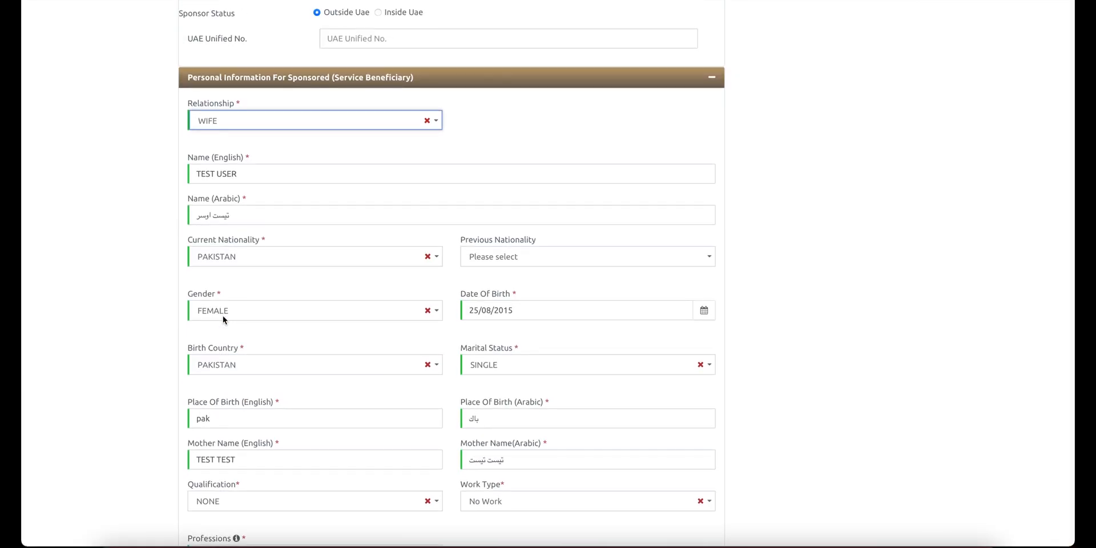
left_click(330, 122)
left_click(228, 210)
scroll(231, 204, "down", 10)
scroll(231, 205, "down", 1)
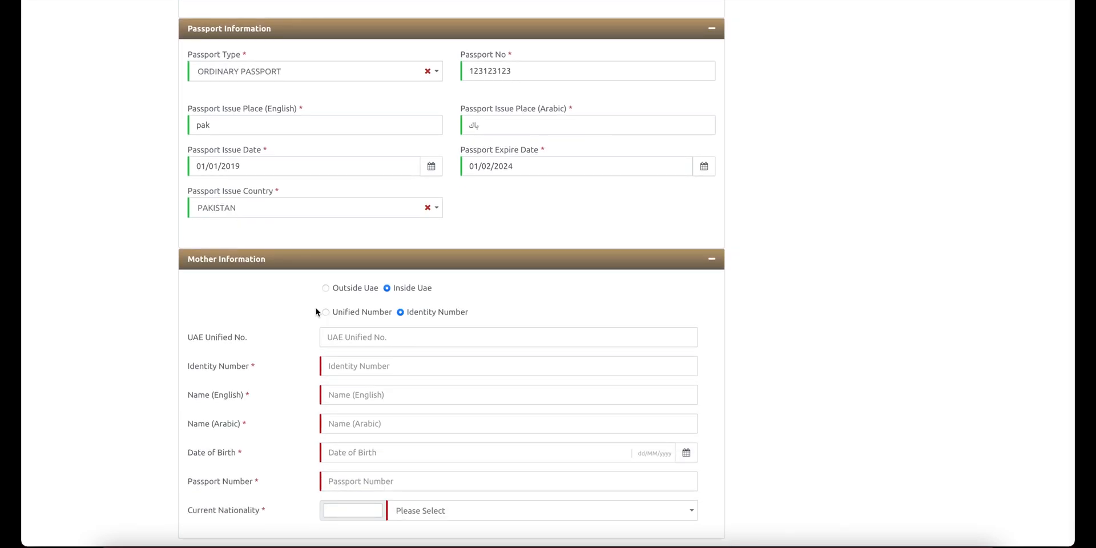
Step: Mark the mother as outside the UAE and enter her full name in English with its Arabic version
left_click(326, 289)
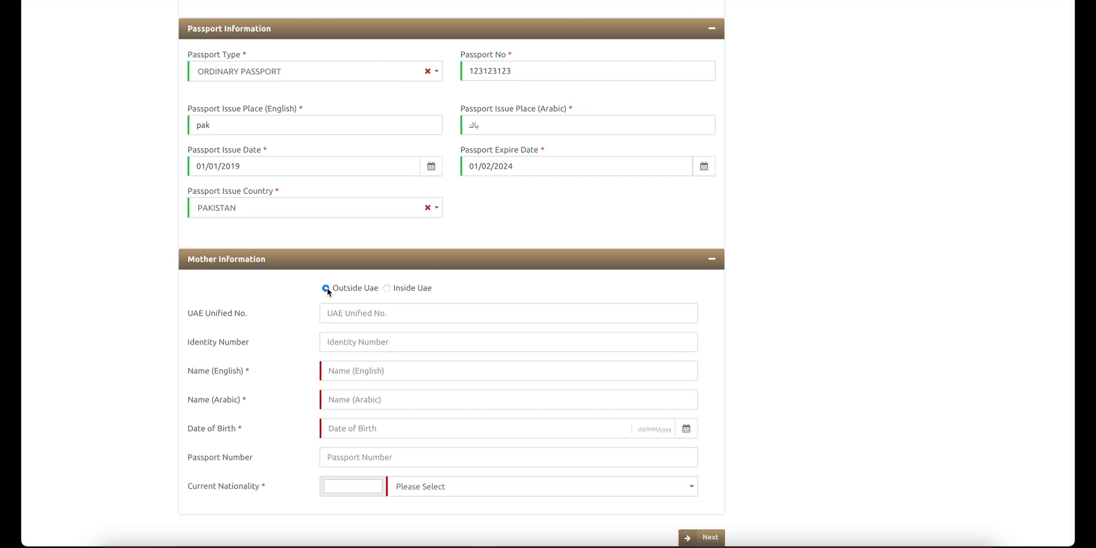
scroll(327, 288, "down", 1)
left_click(337, 305)
type("ASDASD ADASD")
key("Tab")
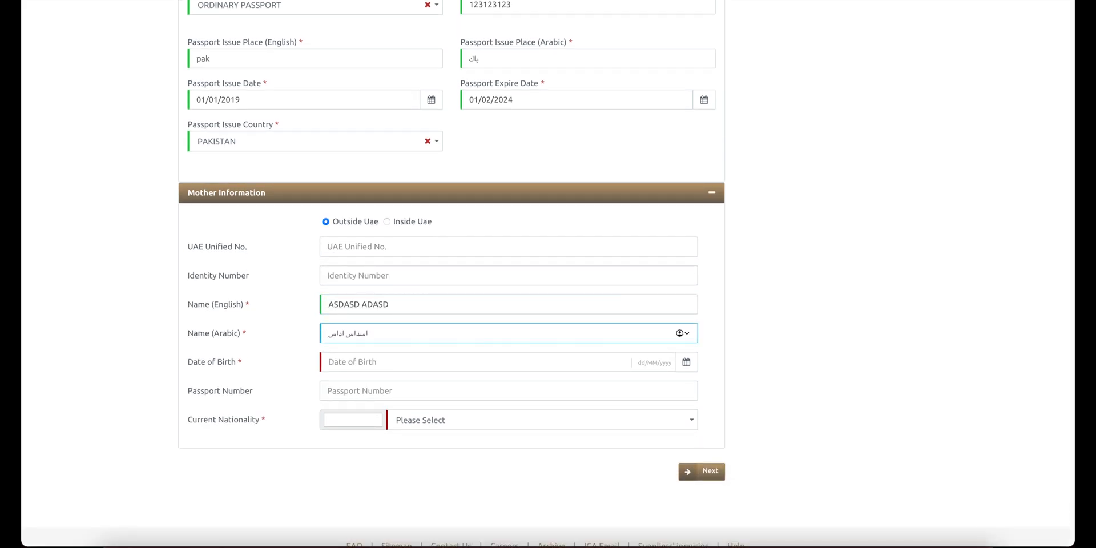
Step: Set the mother's date of birth using the calendar
left_click(686, 361)
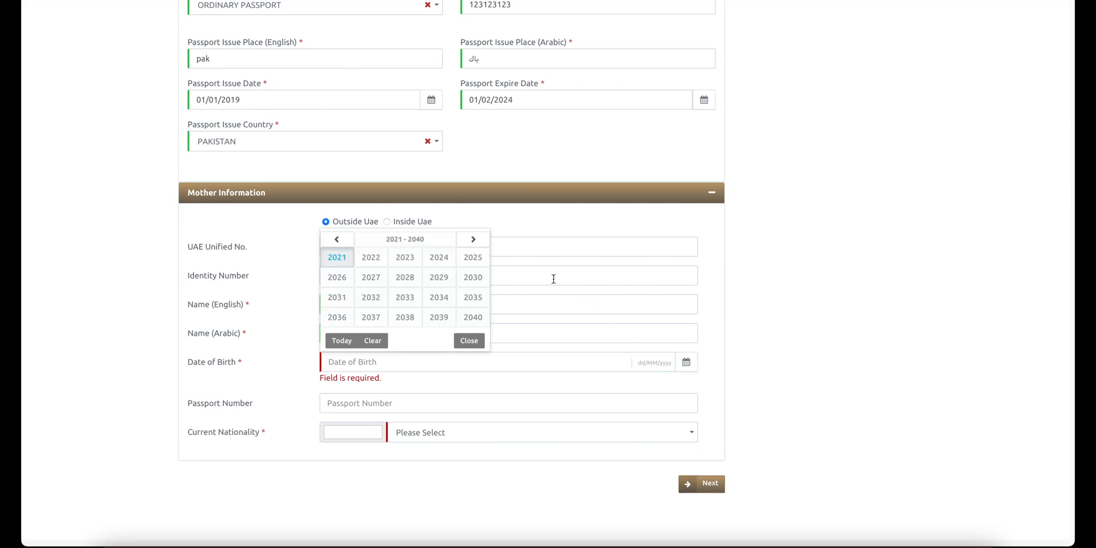
left_click(344, 240)
left_click(344, 240)
left_click(362, 263)
left_click(383, 259)
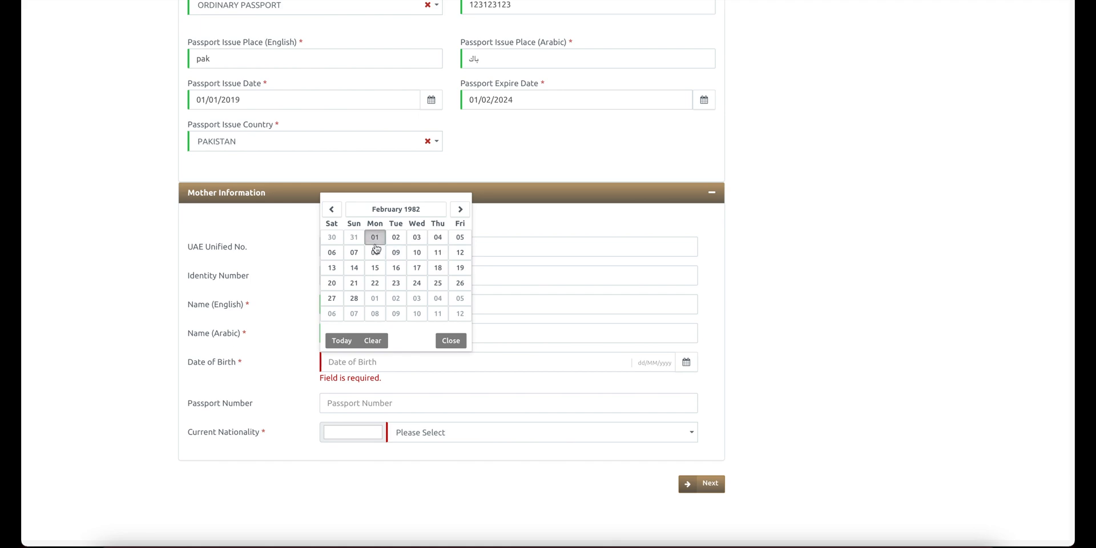
left_click(376, 238)
Step: Enter the mother's passport number, set her current nationality to PAKISTAN, and continue to the address information
left_click(446, 391)
type("1")
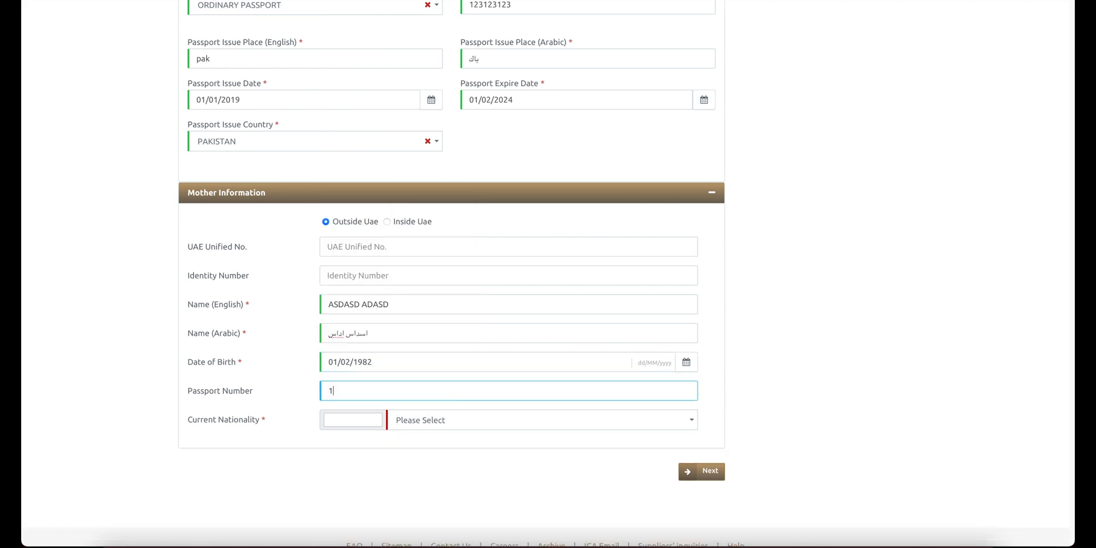
type("3123123123")
left_click(450, 420)
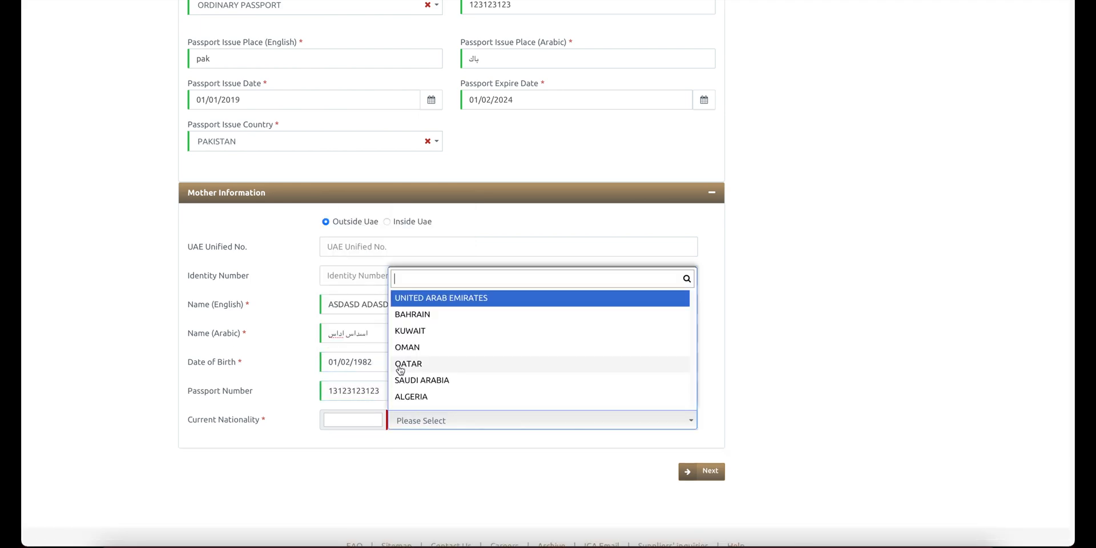
type("pak")
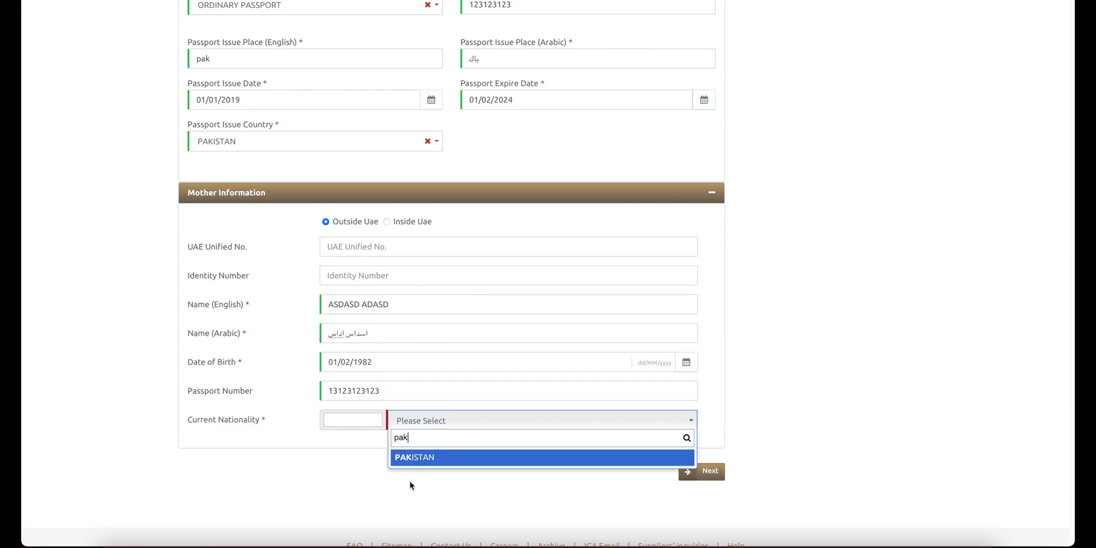
left_click(433, 461)
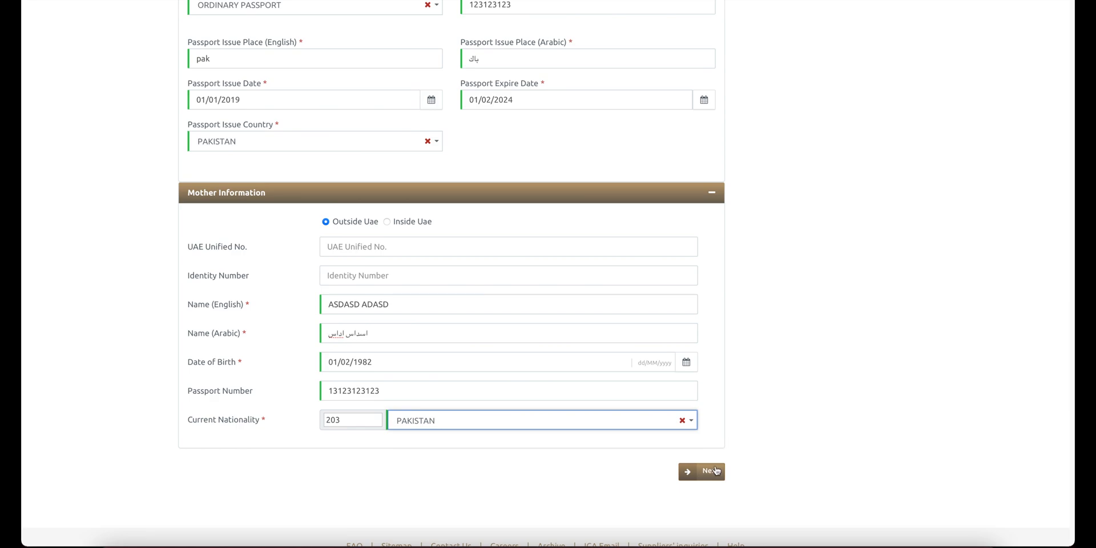
left_click(708, 476)
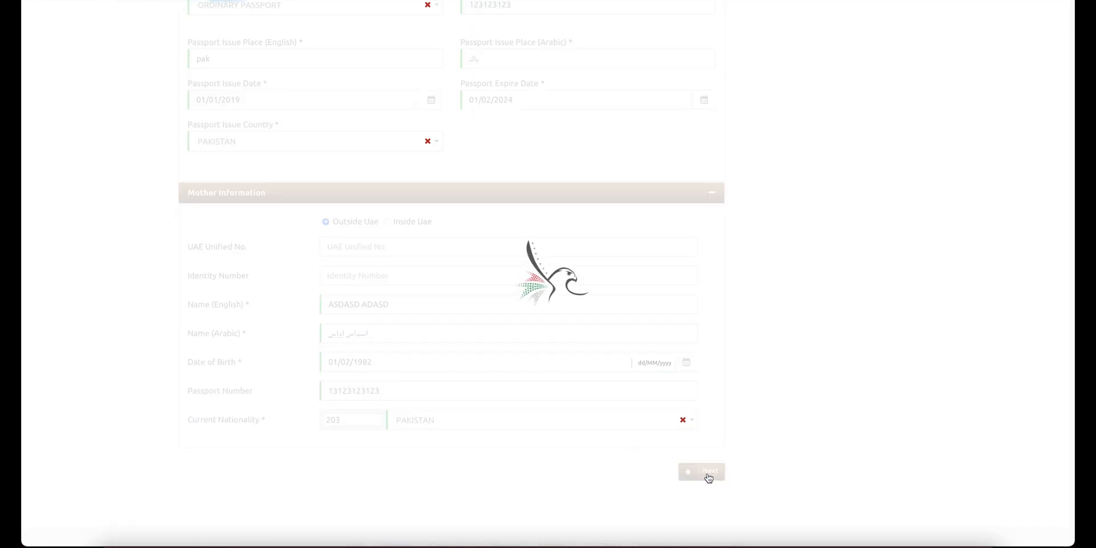
Step: Set the residency address emirate and city to ABU DHABI and the area to AL HOSN
scroll(451, 274, "down", 4)
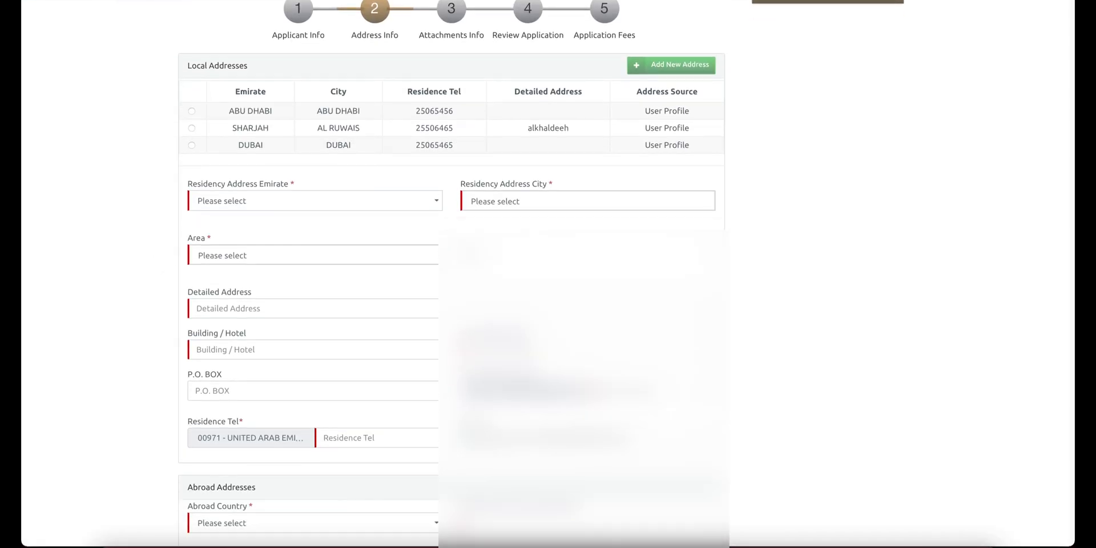
scroll(451, 274, "up", 1)
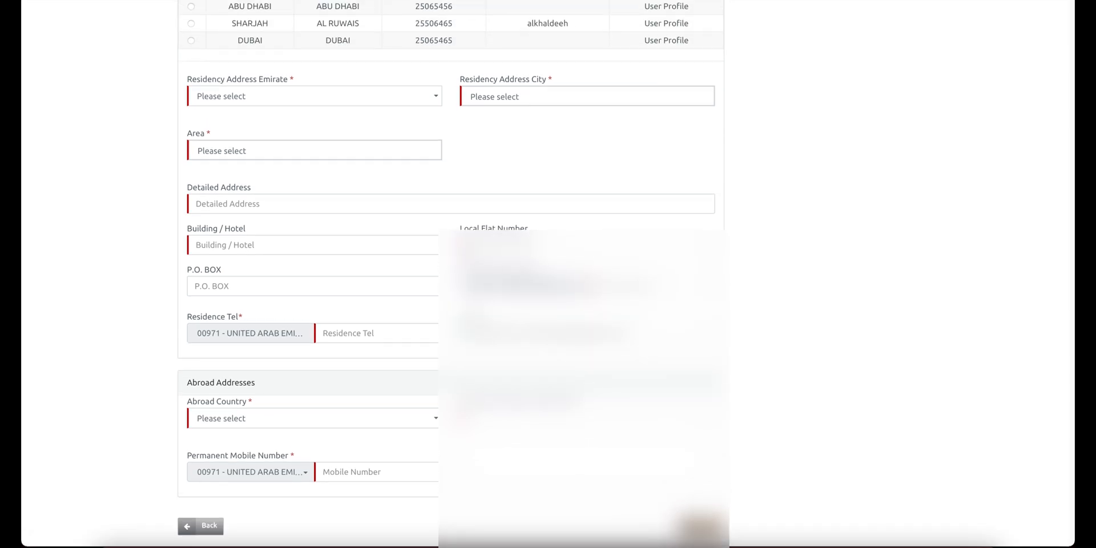
scroll(451, 274, "down", 1)
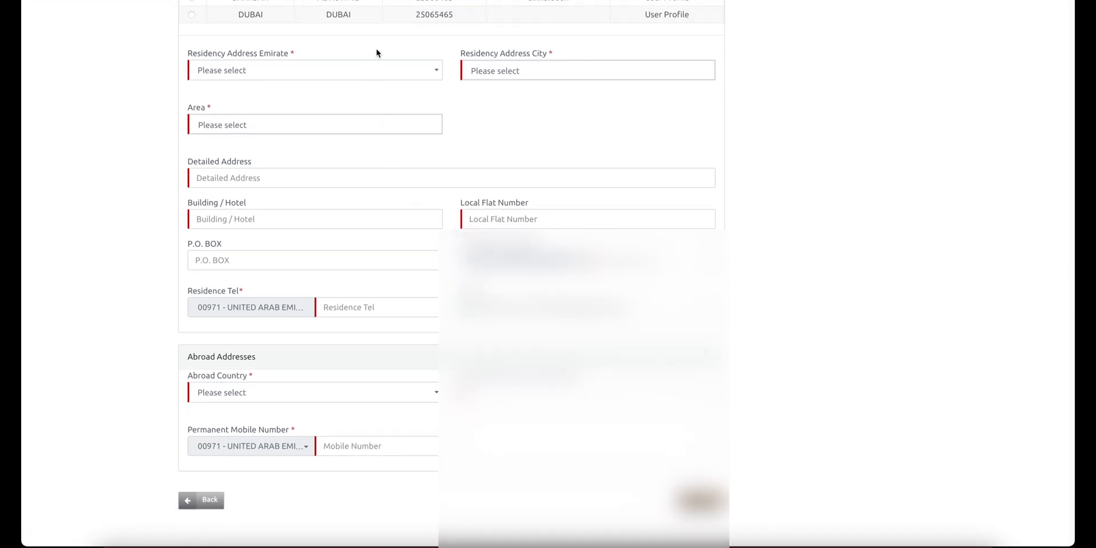
scroll(376, 53, "up", 1)
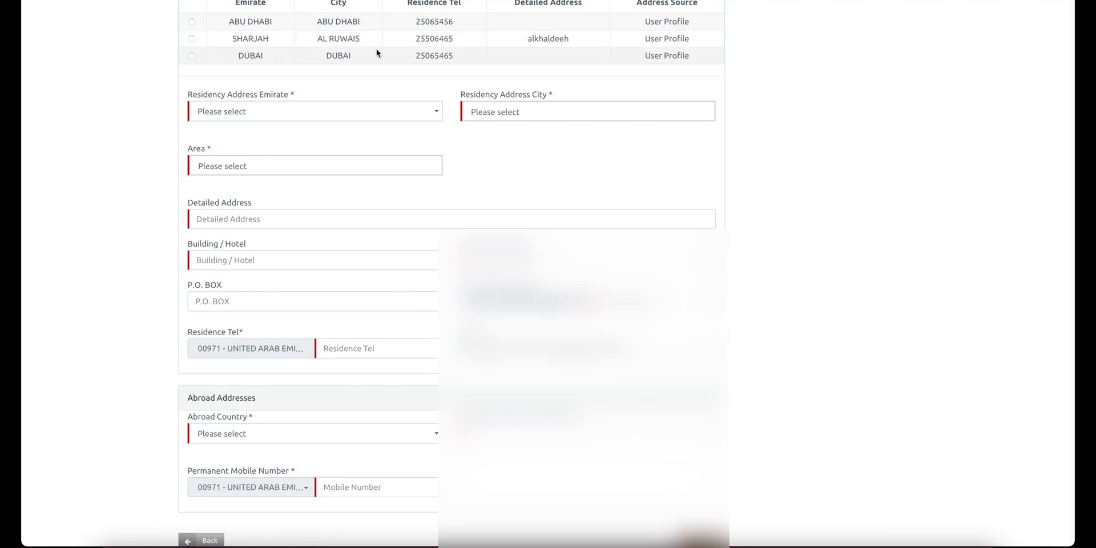
scroll(376, 53, "down", 1)
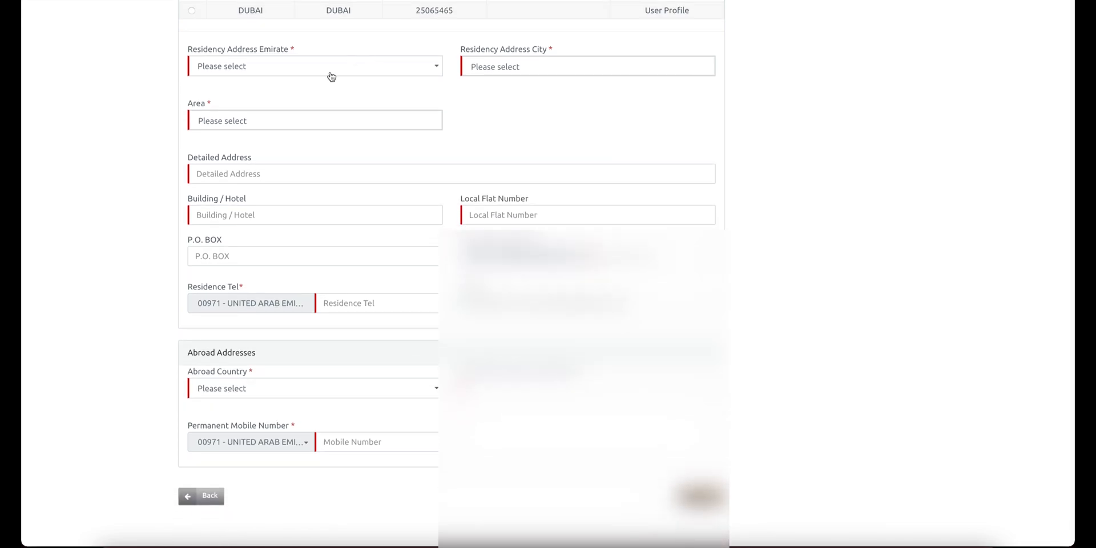
left_click(331, 77)
left_click(287, 107)
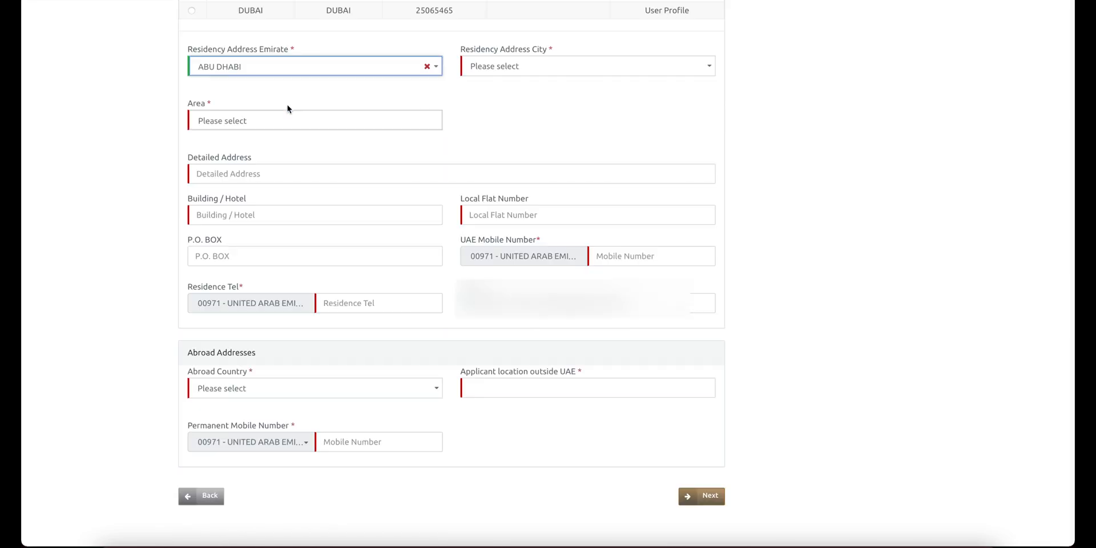
left_click(542, 71)
left_click(498, 107)
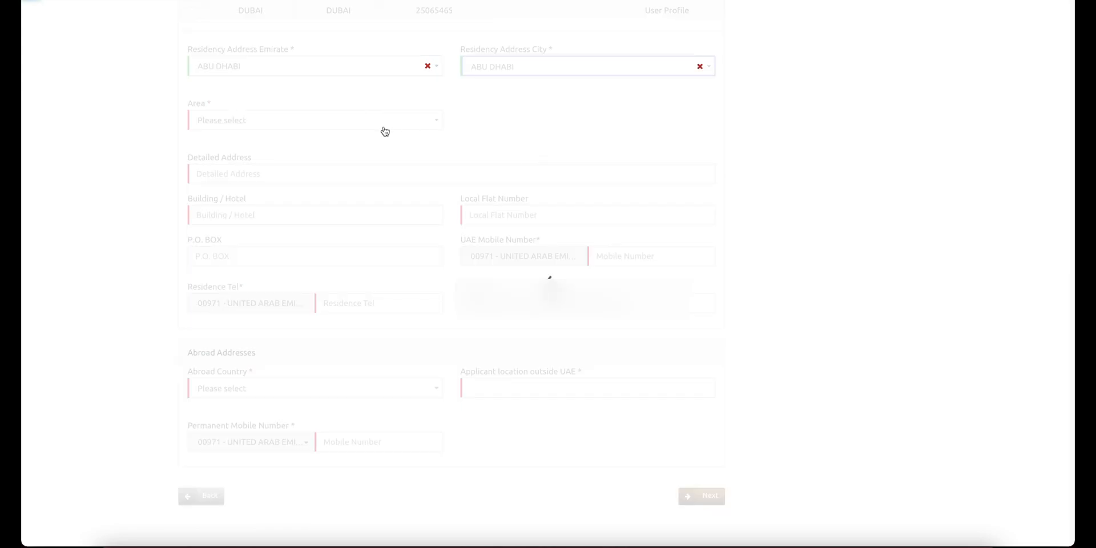
left_click(296, 121)
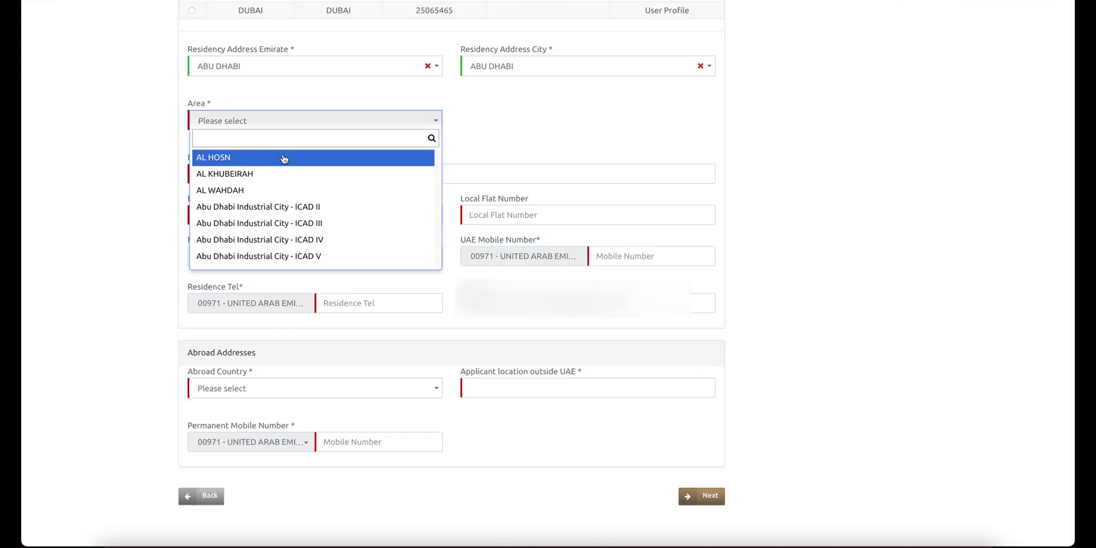
left_click(284, 157)
Step: Fill in the detailed address, building number and local flat number of the residency address, leaving the P.O. box empty
left_click(248, 171)
type("asdasd asdasdsad")
left_click(274, 216)
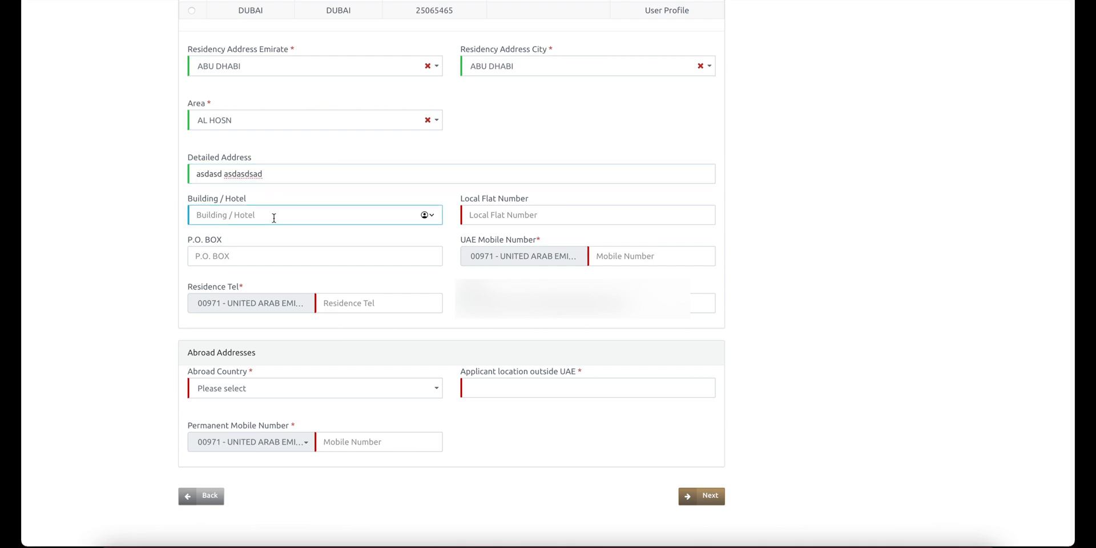
type("16")
left_click(504, 214)
type("305")
left_click(390, 270)
left_click(390, 263)
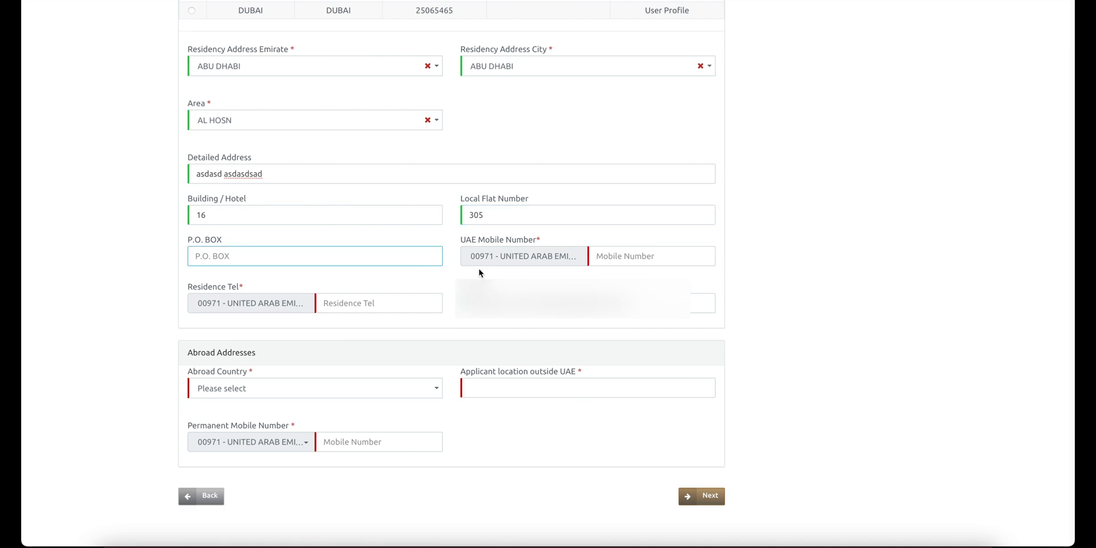
Step: Enter the UAE mobile number and residence telephone number, and clear the prefilled email
left_click(648, 258)
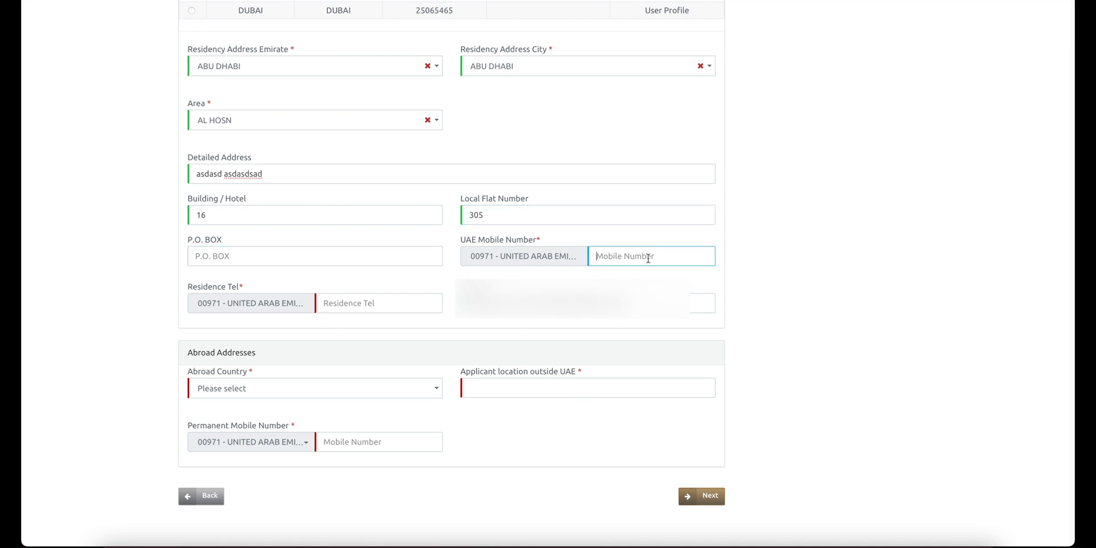
type("566")
key("Tab")
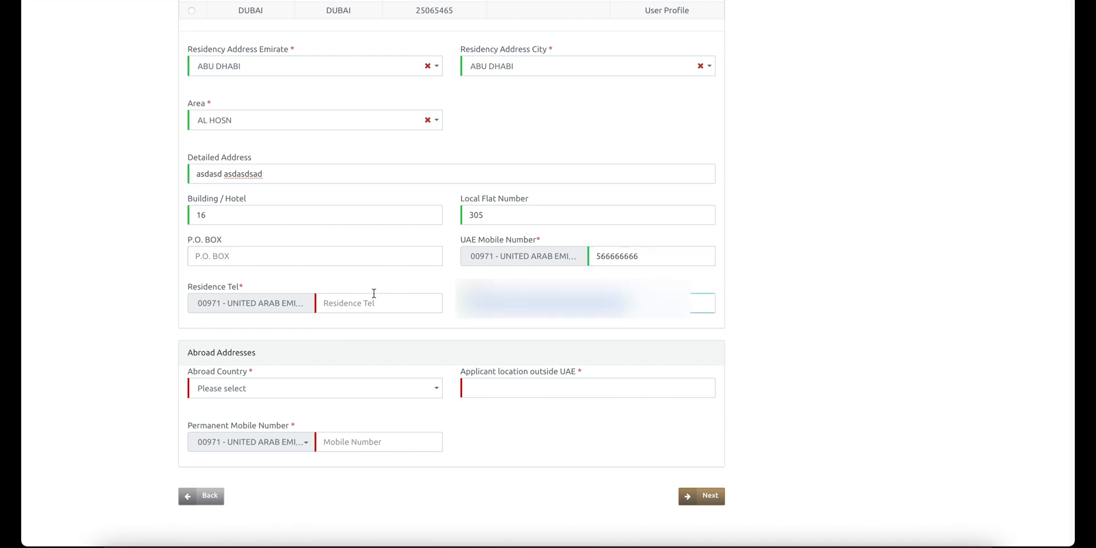
key("BackSpace")
left_click(323, 307)
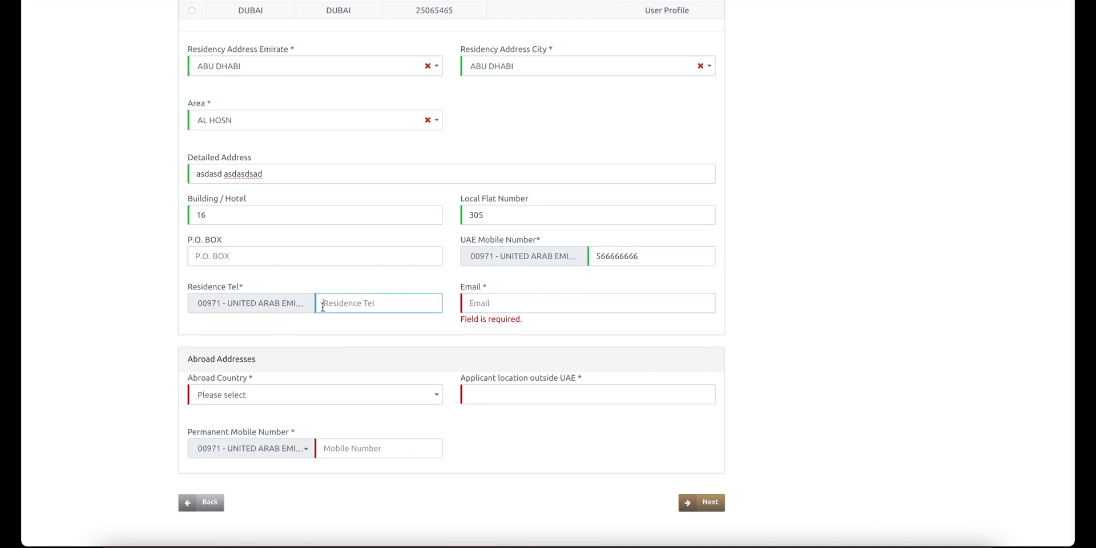
type("25555555")
left_click_drag(642, 253, 597, 253)
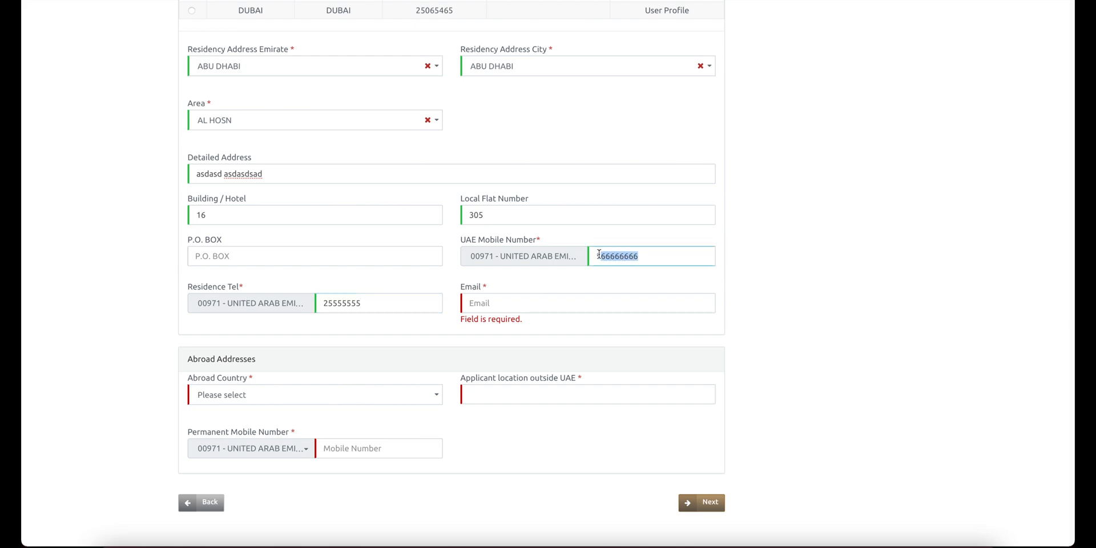
left_click(371, 308)
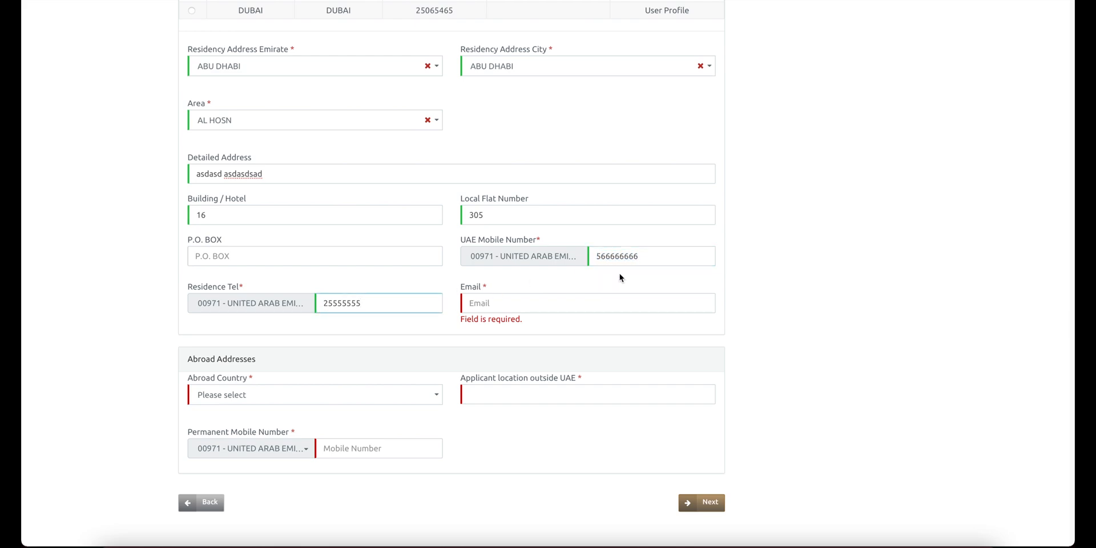
double_click(624, 257)
Step: Fill in the contact's email address for the local address
left_click(504, 297)
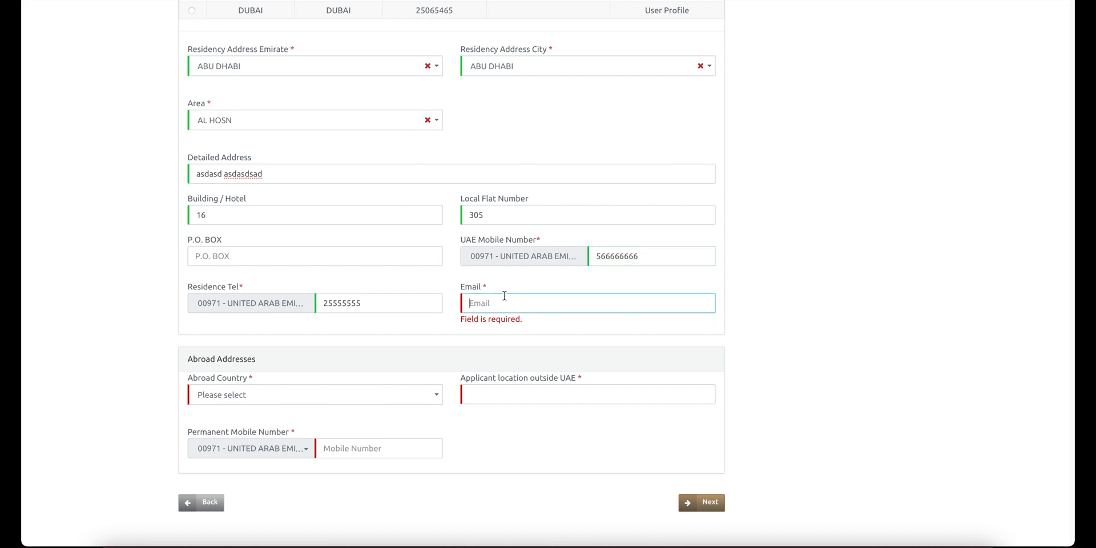
type("a")
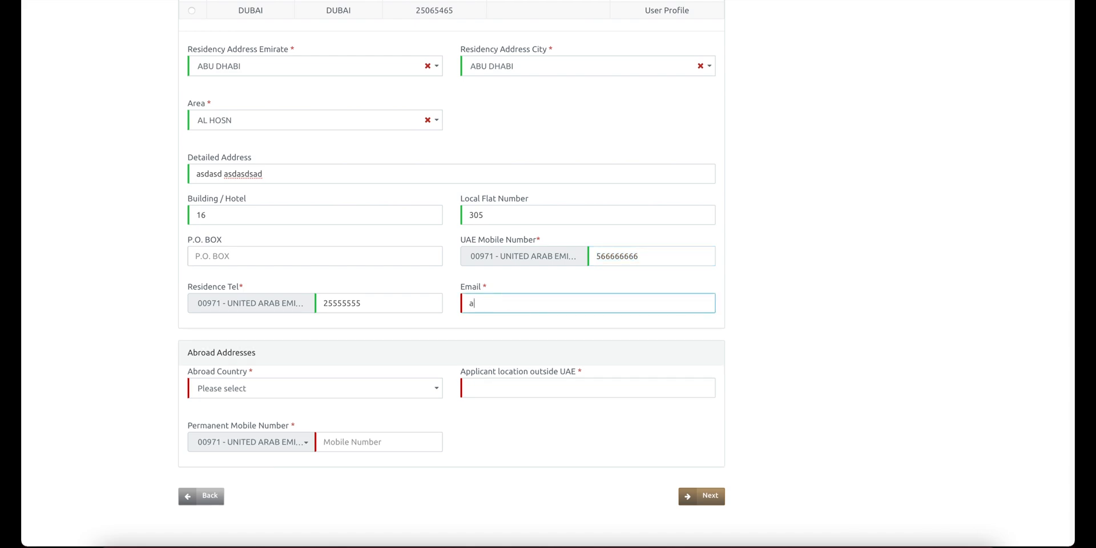
type("bc@abc.com")
Step: Set the abroad country to PAKISTAN and fill in the applicant's location outside the UAE
left_click(379, 393)
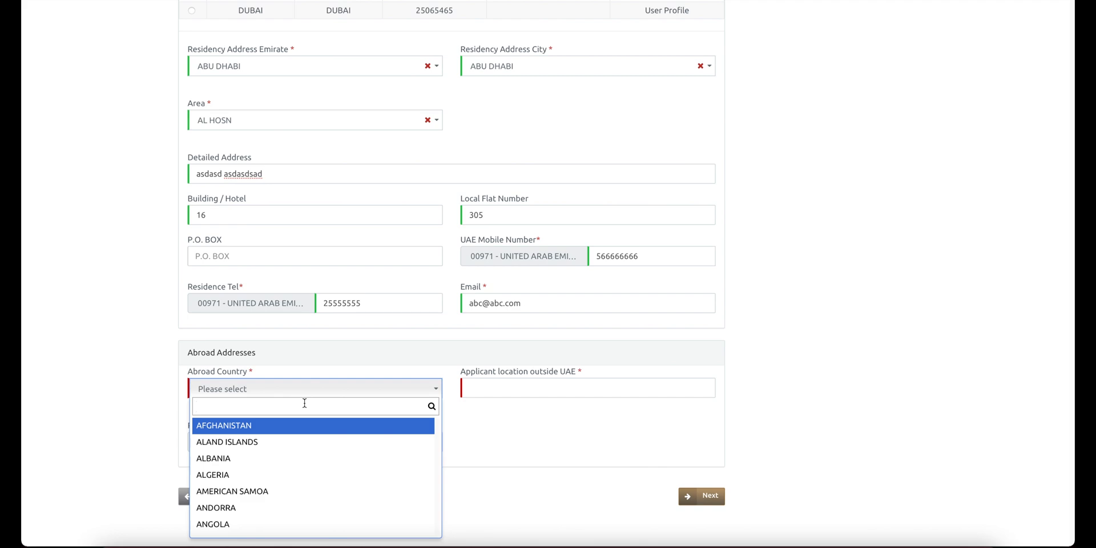
type("pak")
key("Return")
left_click(548, 392)
type("asdasdsad")
Step: Enter the permanent mobile number, keeping the 00971 country code, and continue to the attachments information
left_click(345, 441)
left_click(283, 444)
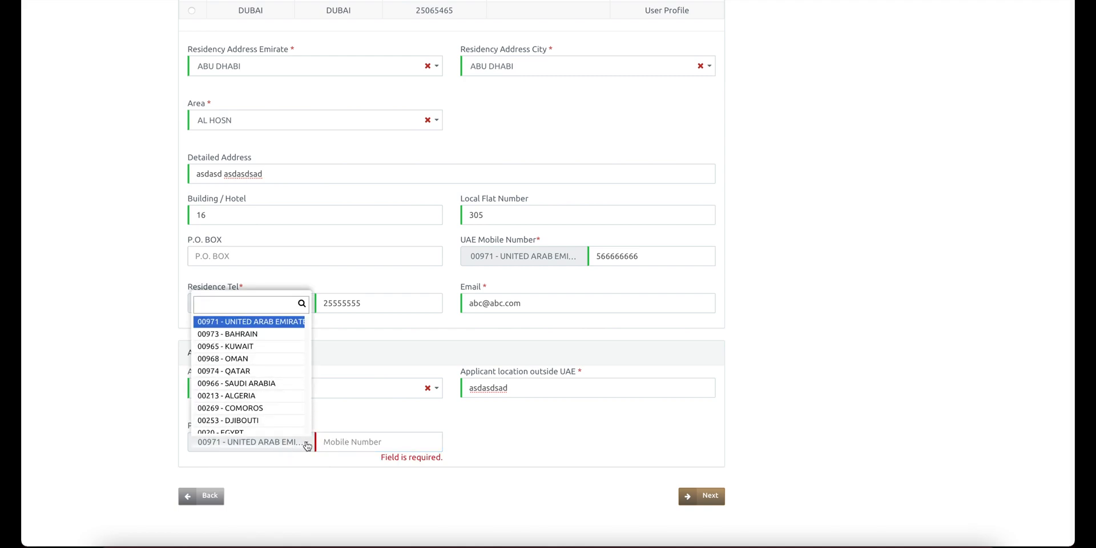
left_click(334, 441)
type("3000000000")
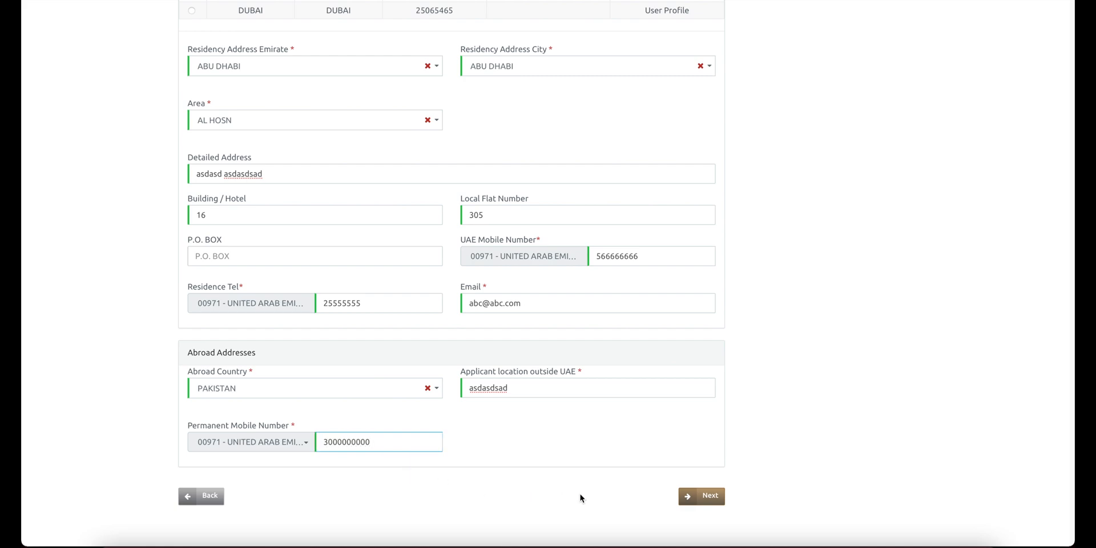
left_click(702, 498)
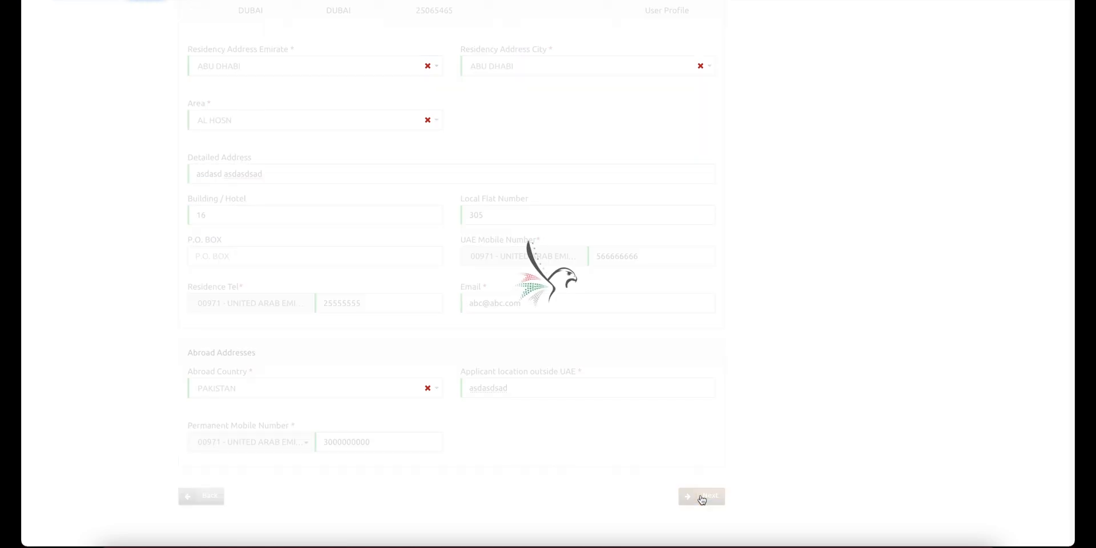
Step: Review the list of required and optional documents to attach to the application
scroll(598, 107, "down", 5)
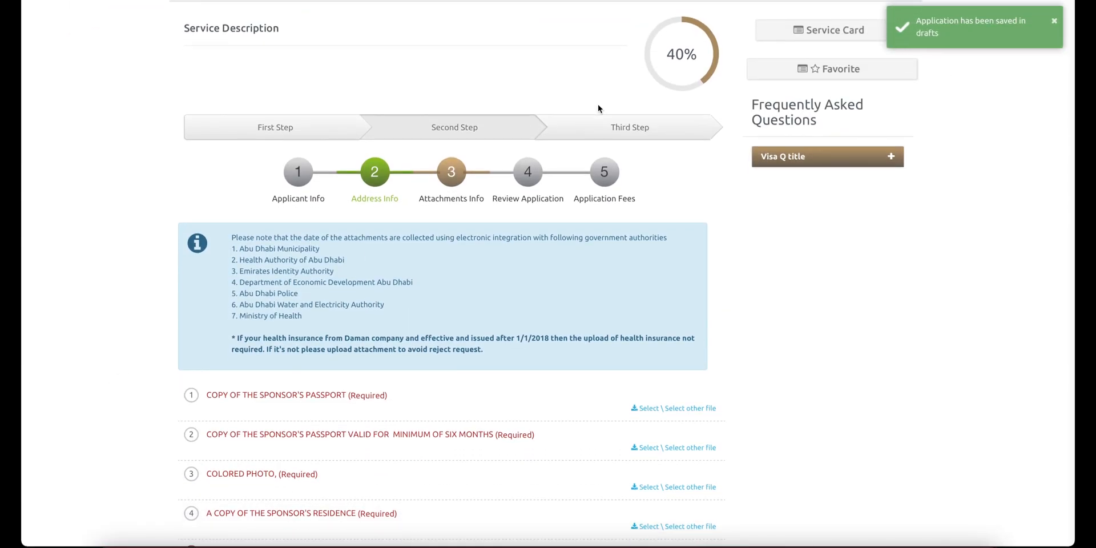
scroll(597, 107, "down", 4)
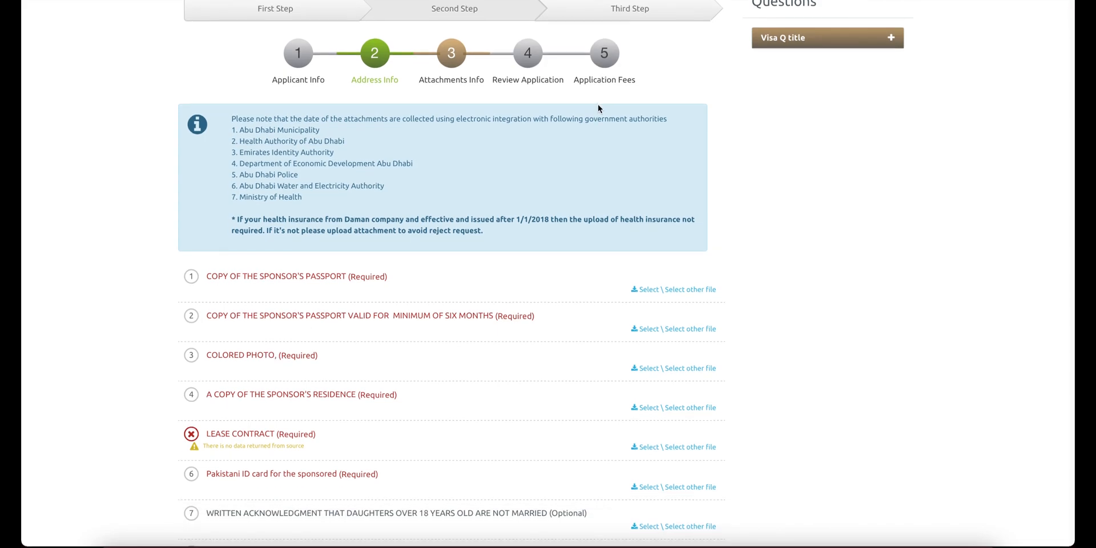
scroll(598, 108, "down", 1)
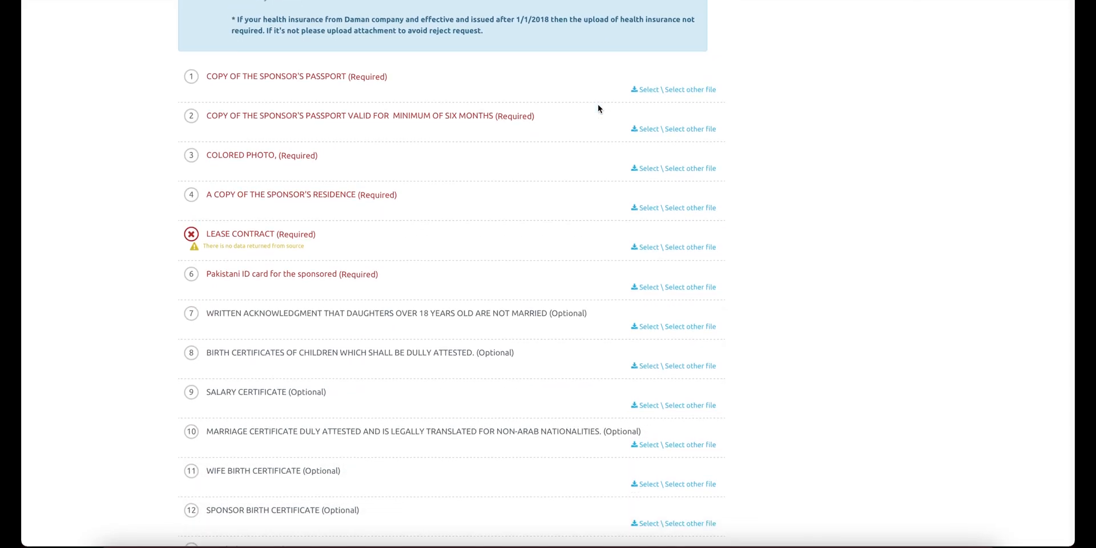
scroll(444, 115, "down", 1)
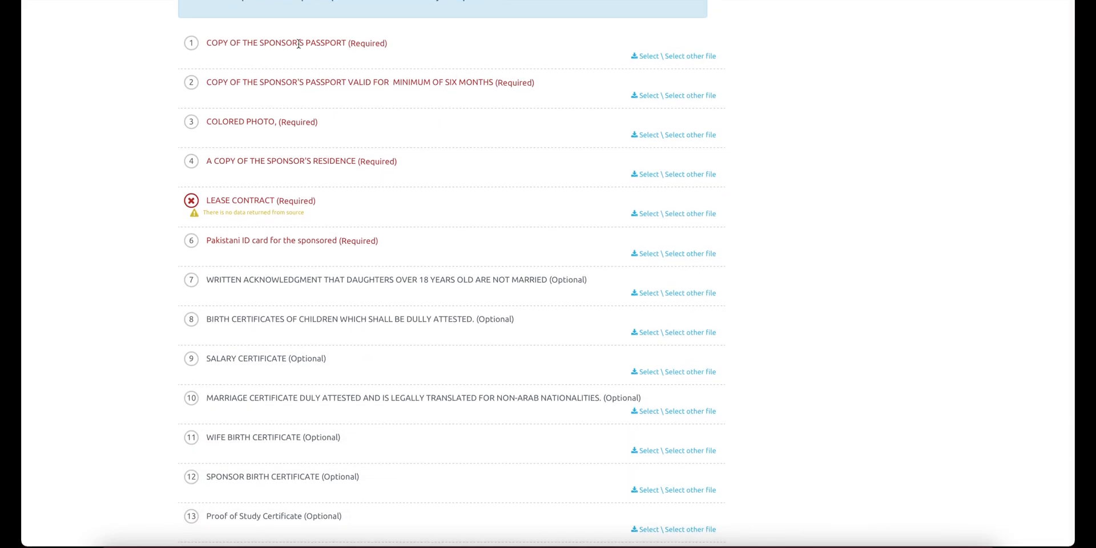
scroll(352, 251, "down", 1)
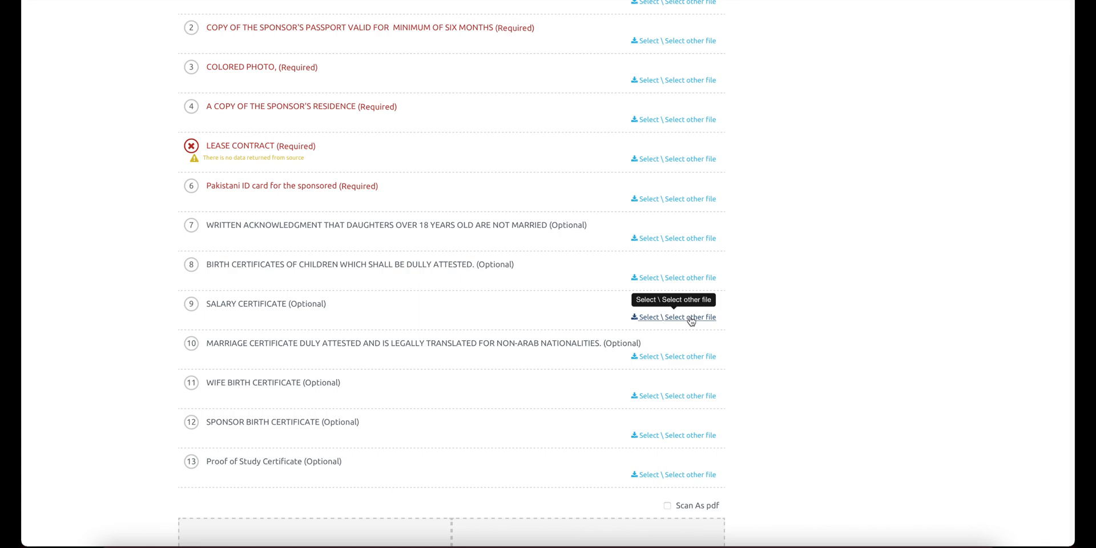
Step: Examine the optional entries for the children's birth certificates, salary certificate and attested marriage certificate in the attachments list
double_click(227, 265)
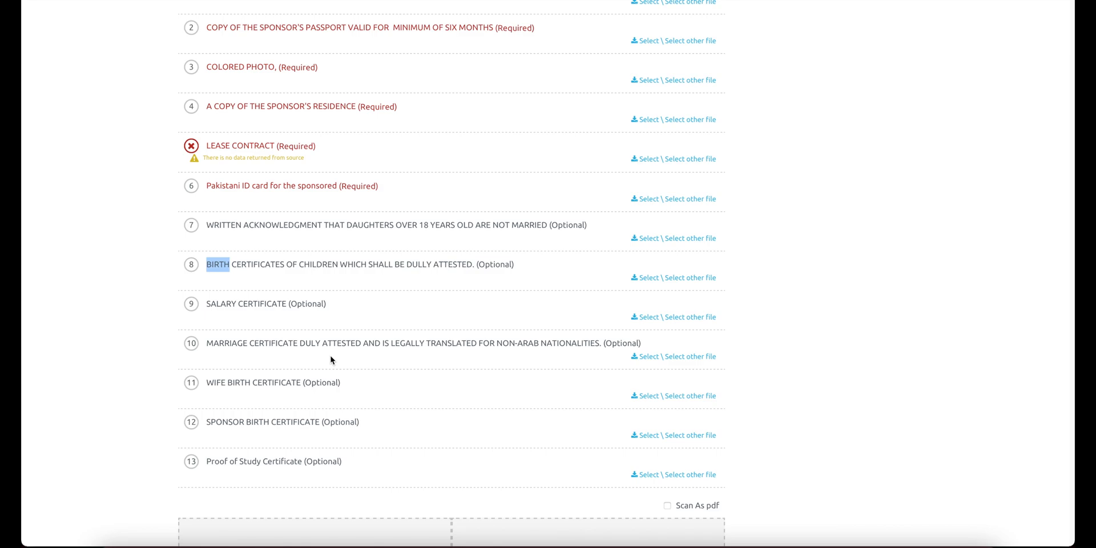
scroll(331, 359, "up", 1)
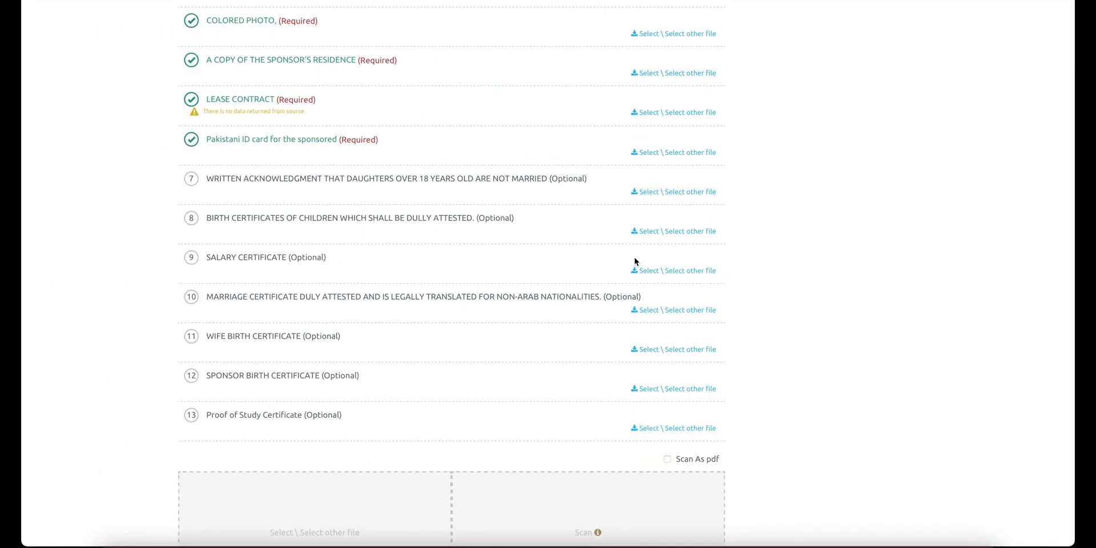
scroll(401, 142, "up", 1)
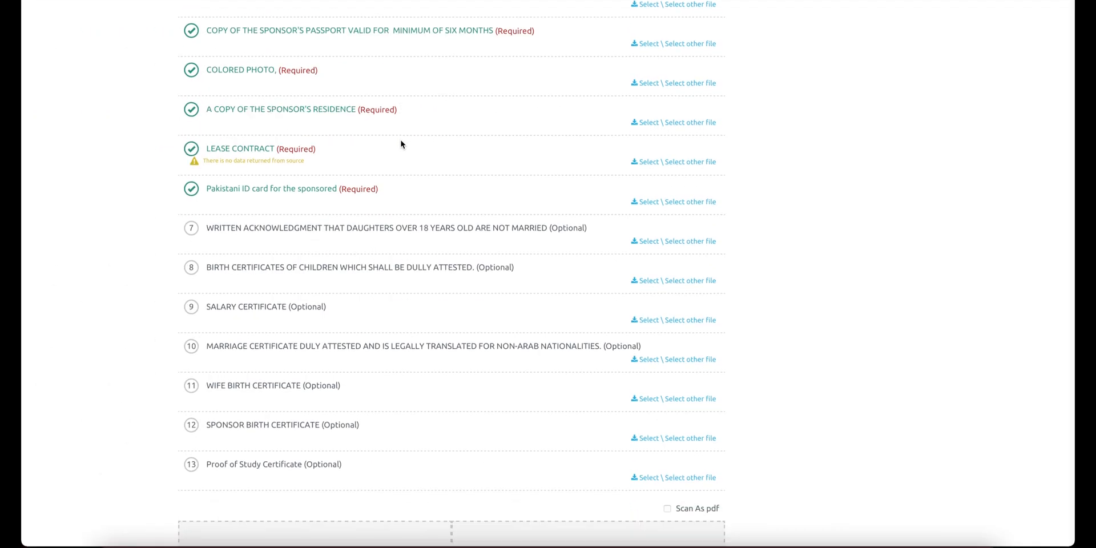
left_click_drag(202, 257, 514, 255)
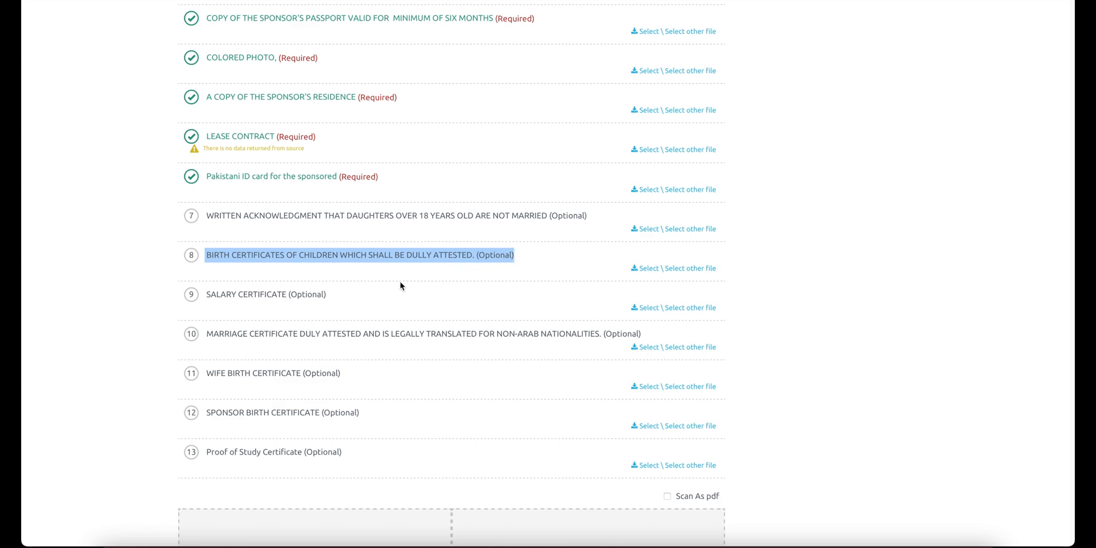
left_click(520, 270)
left_click_drag(515, 254, 207, 258)
left_click_drag(333, 302, 196, 296)
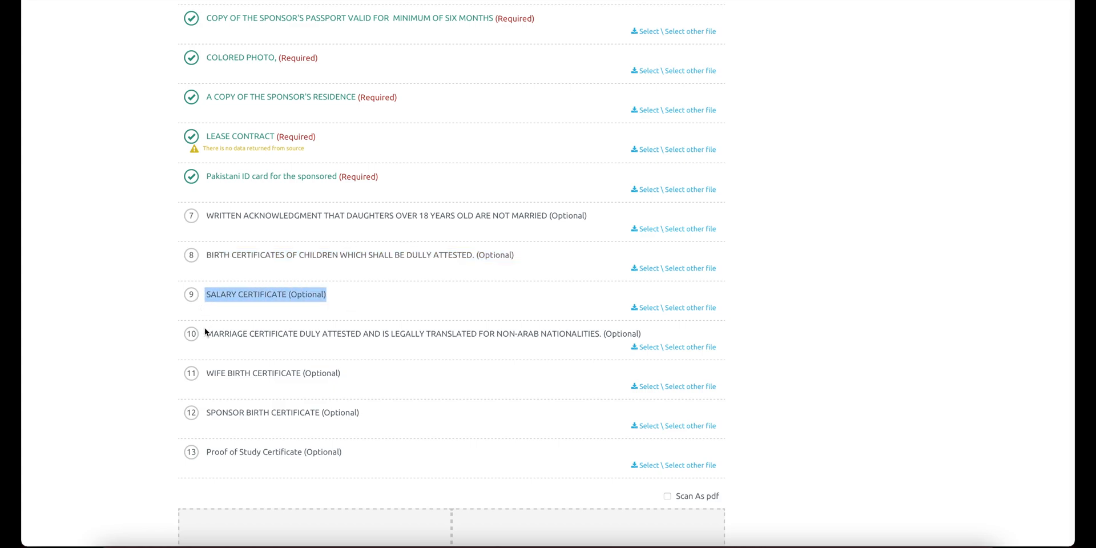
left_click_drag(206, 335, 297, 329)
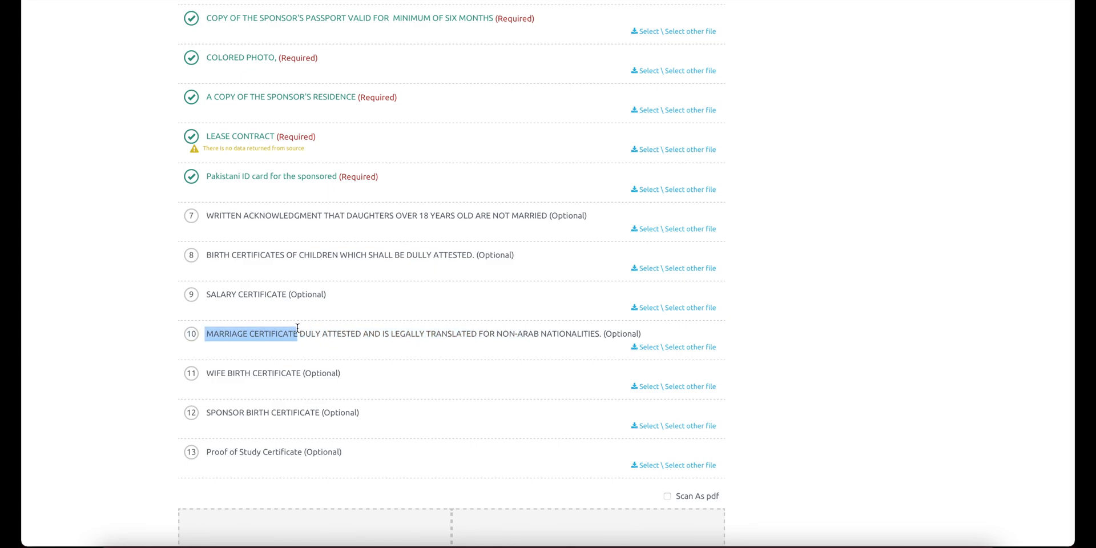
left_click_drag(206, 264, 308, 257)
Step: Proceed from the attachments to the application review, agreeing to continue despite the sponsored person's other visa application under processing
scroll(307, 256, "down", 1)
scroll(307, 256, "down", 1)
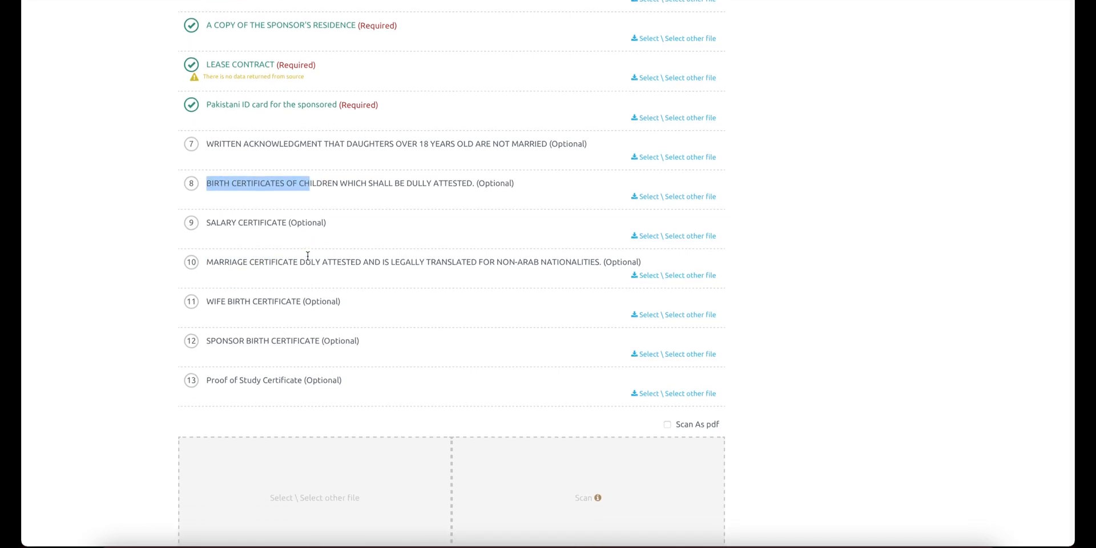
scroll(307, 255, "down", 5)
scroll(307, 258, "down", 4)
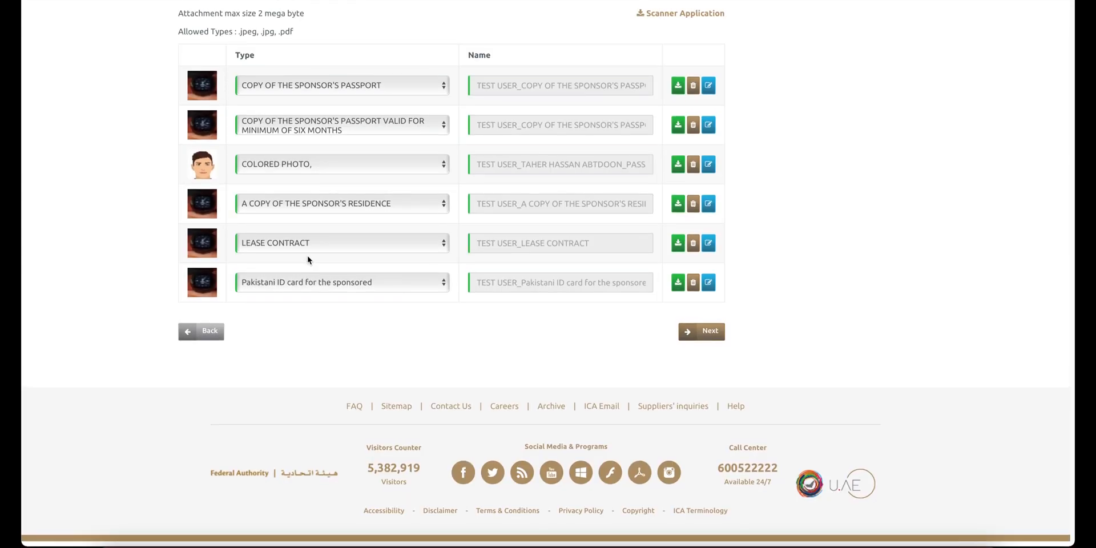
left_click(713, 339)
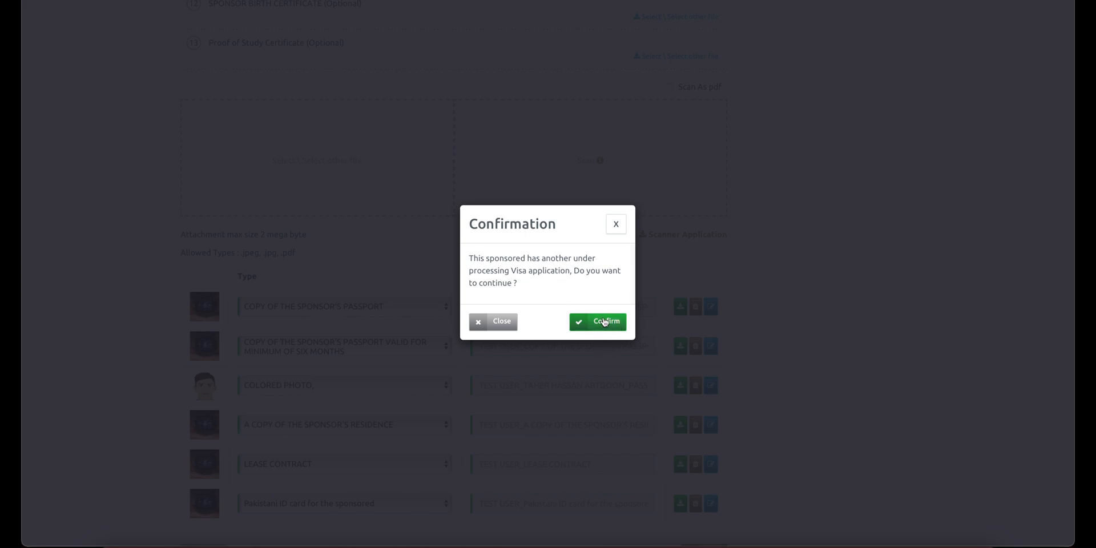
left_click(602, 323)
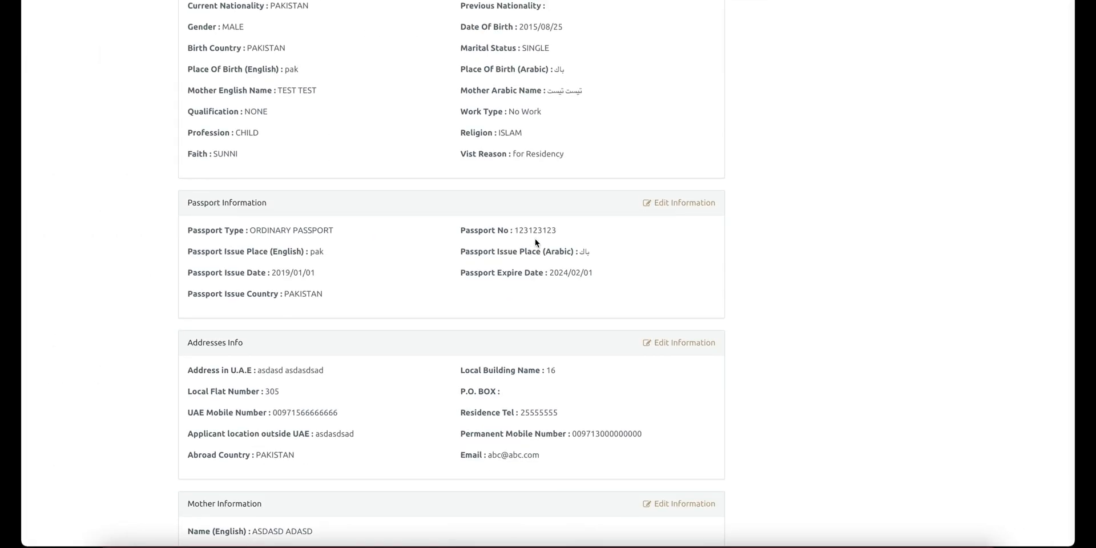
Step: Review the applicant, passport, address, parent and attachment summary and proceed to the application fees
scroll(536, 245, "up", 3)
scroll(537, 244, "down", 10)
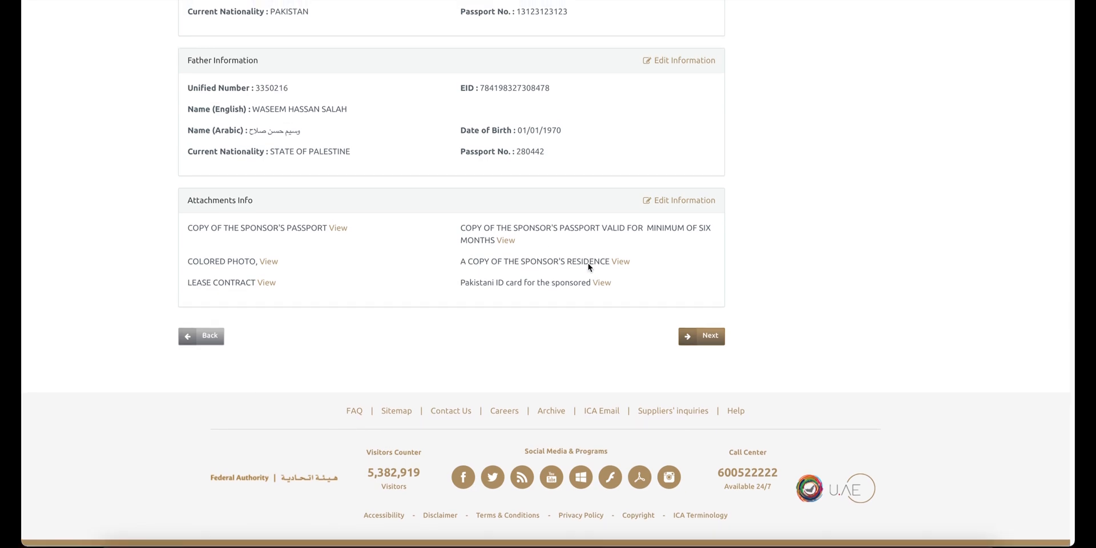
left_click(703, 333)
Step: Review the fee breakdown for the new residence visa and agree to the payment Terms and Conditions
scroll(540, 310, "down", 3)
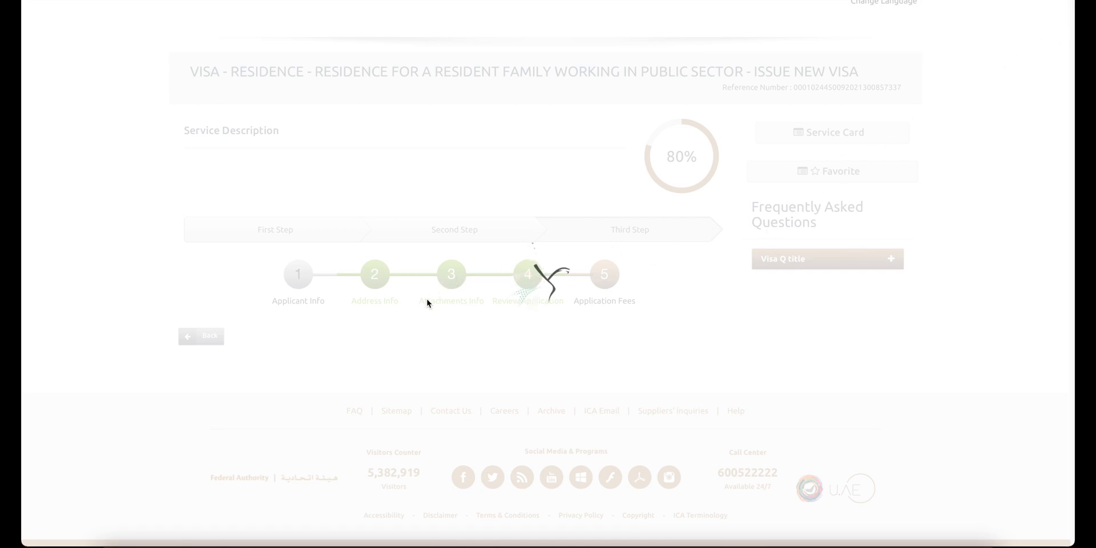
scroll(484, 167, "up", 1)
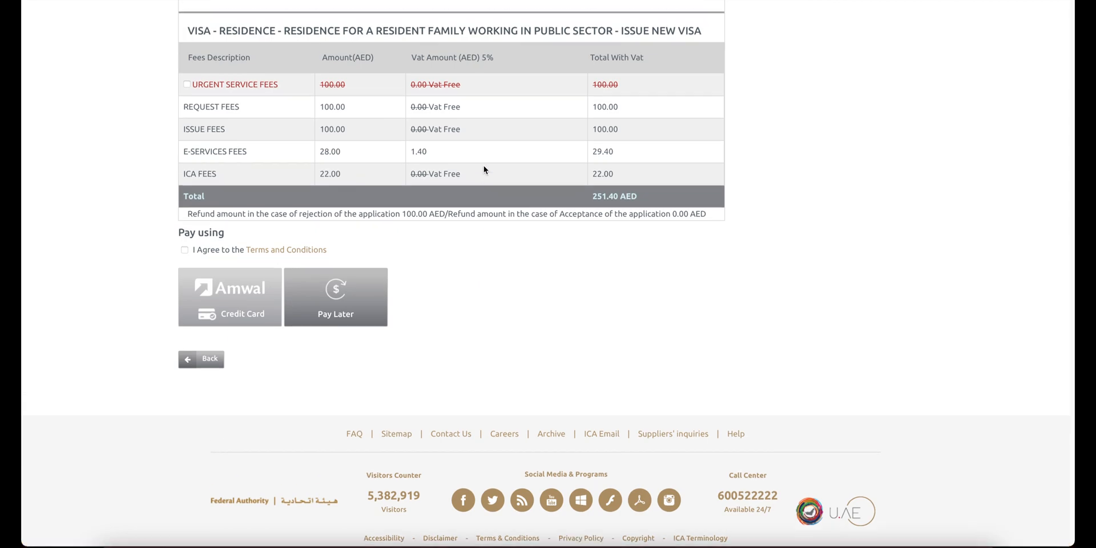
scroll(484, 166, "down", 1)
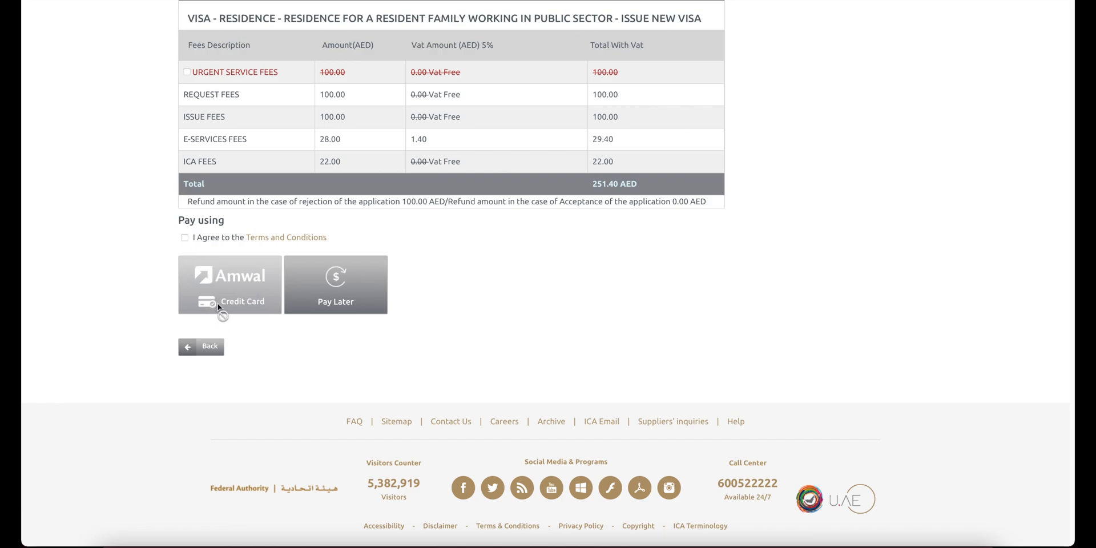
left_click(185, 239)
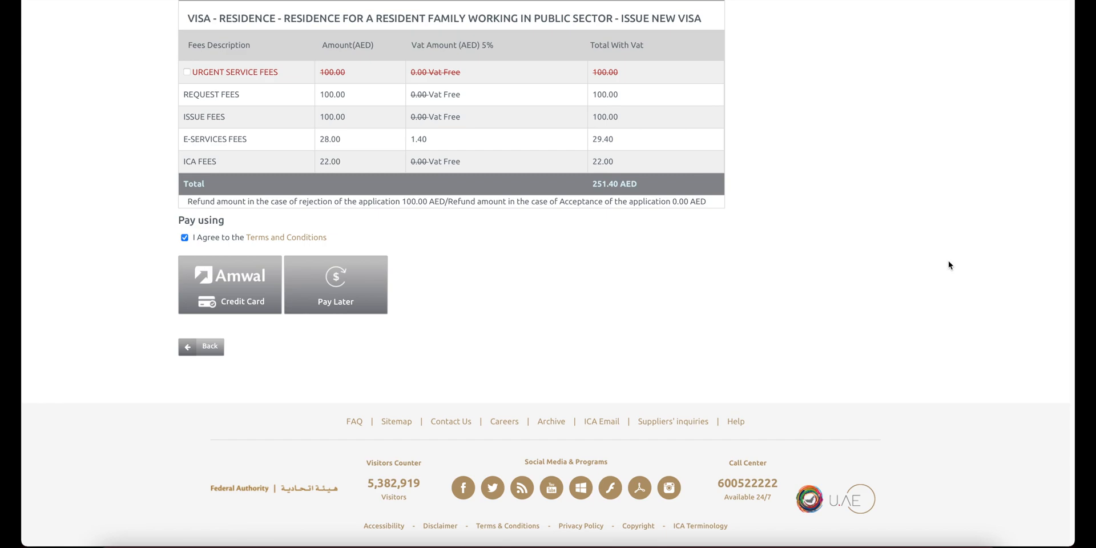
scroll(948, 264, "up", 3)
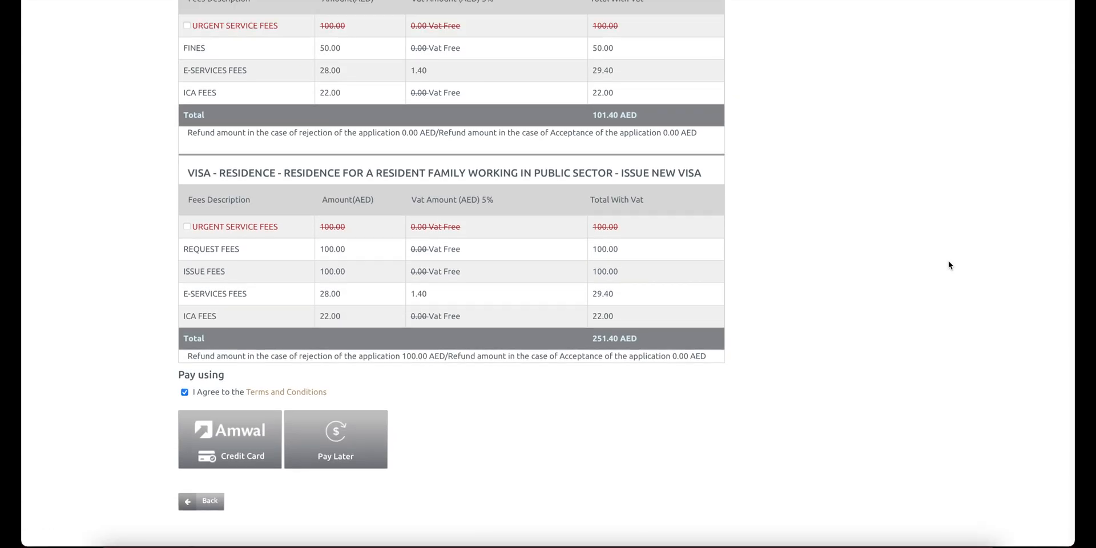
scroll(949, 264, "down", 3)
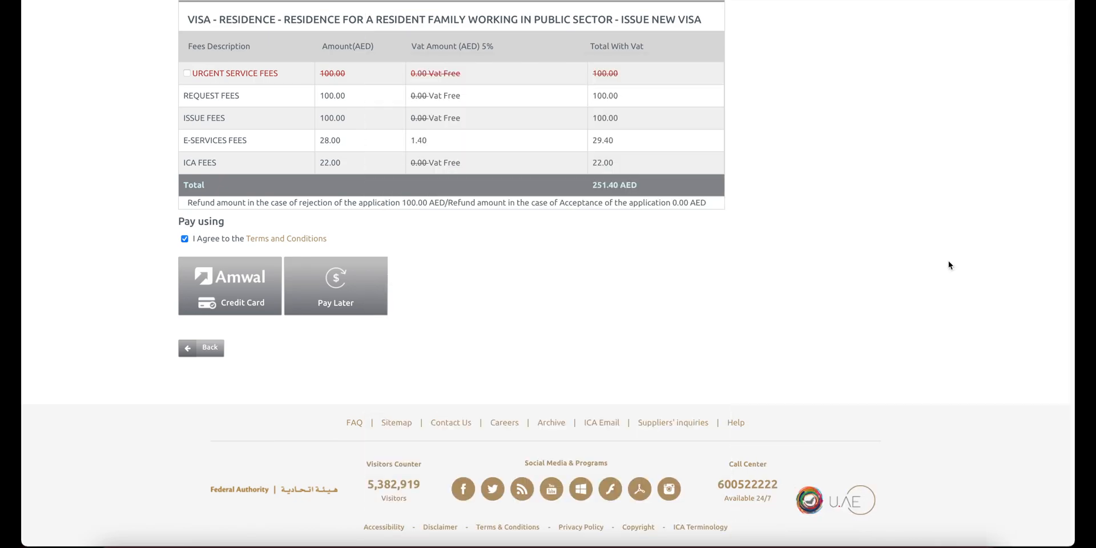